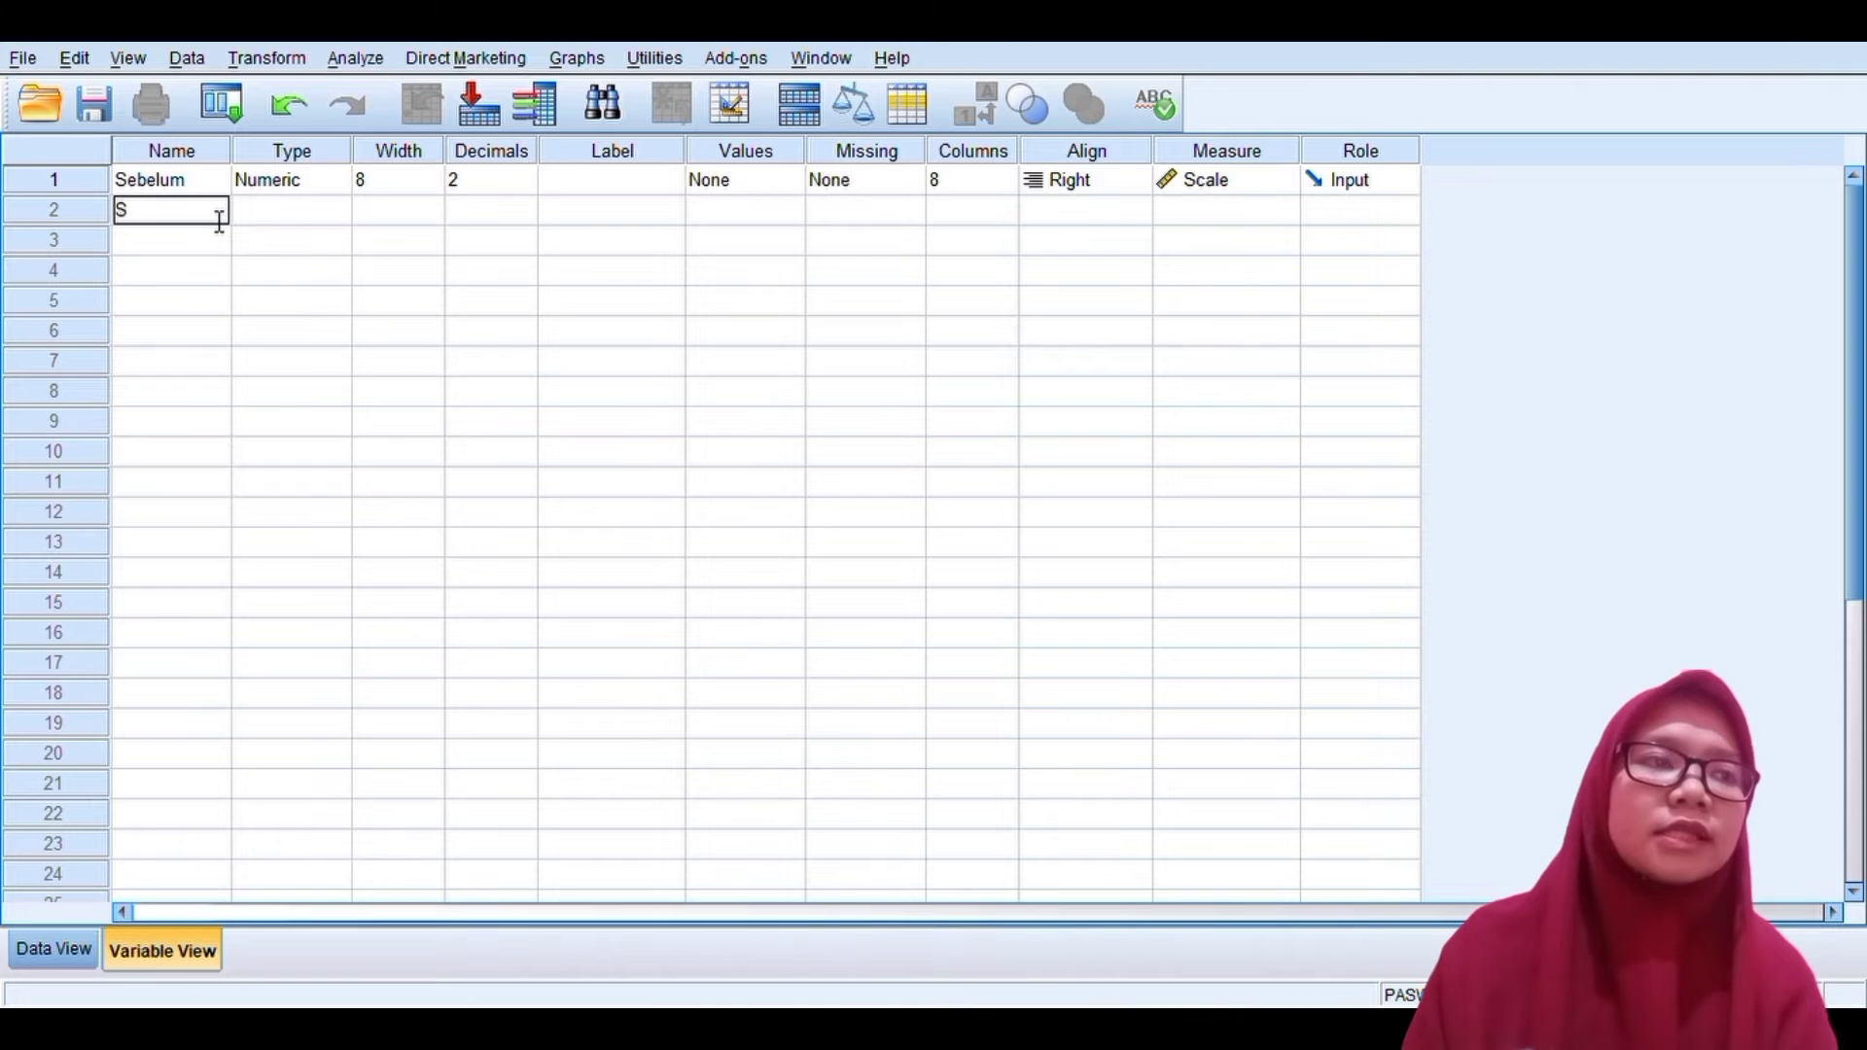
Name the second variable Sesudah, below the Sebelum variable.
text(esud)
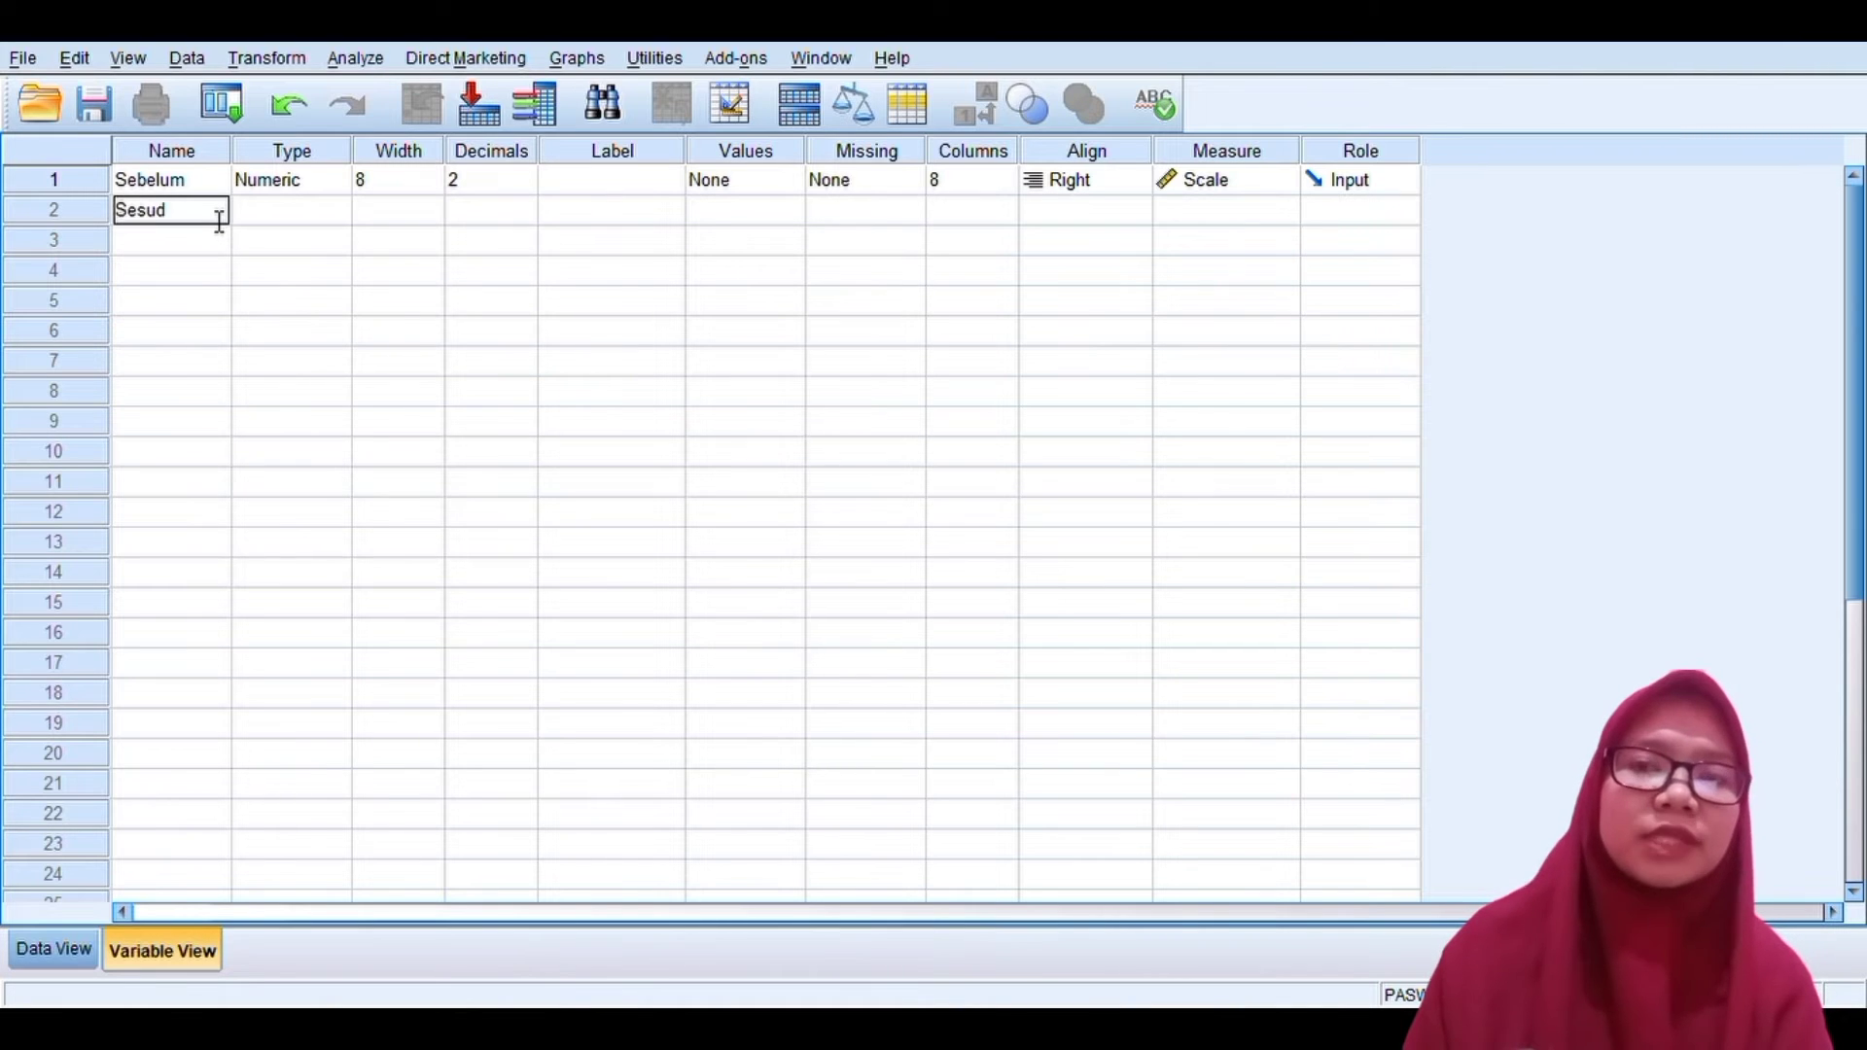
text(ah)
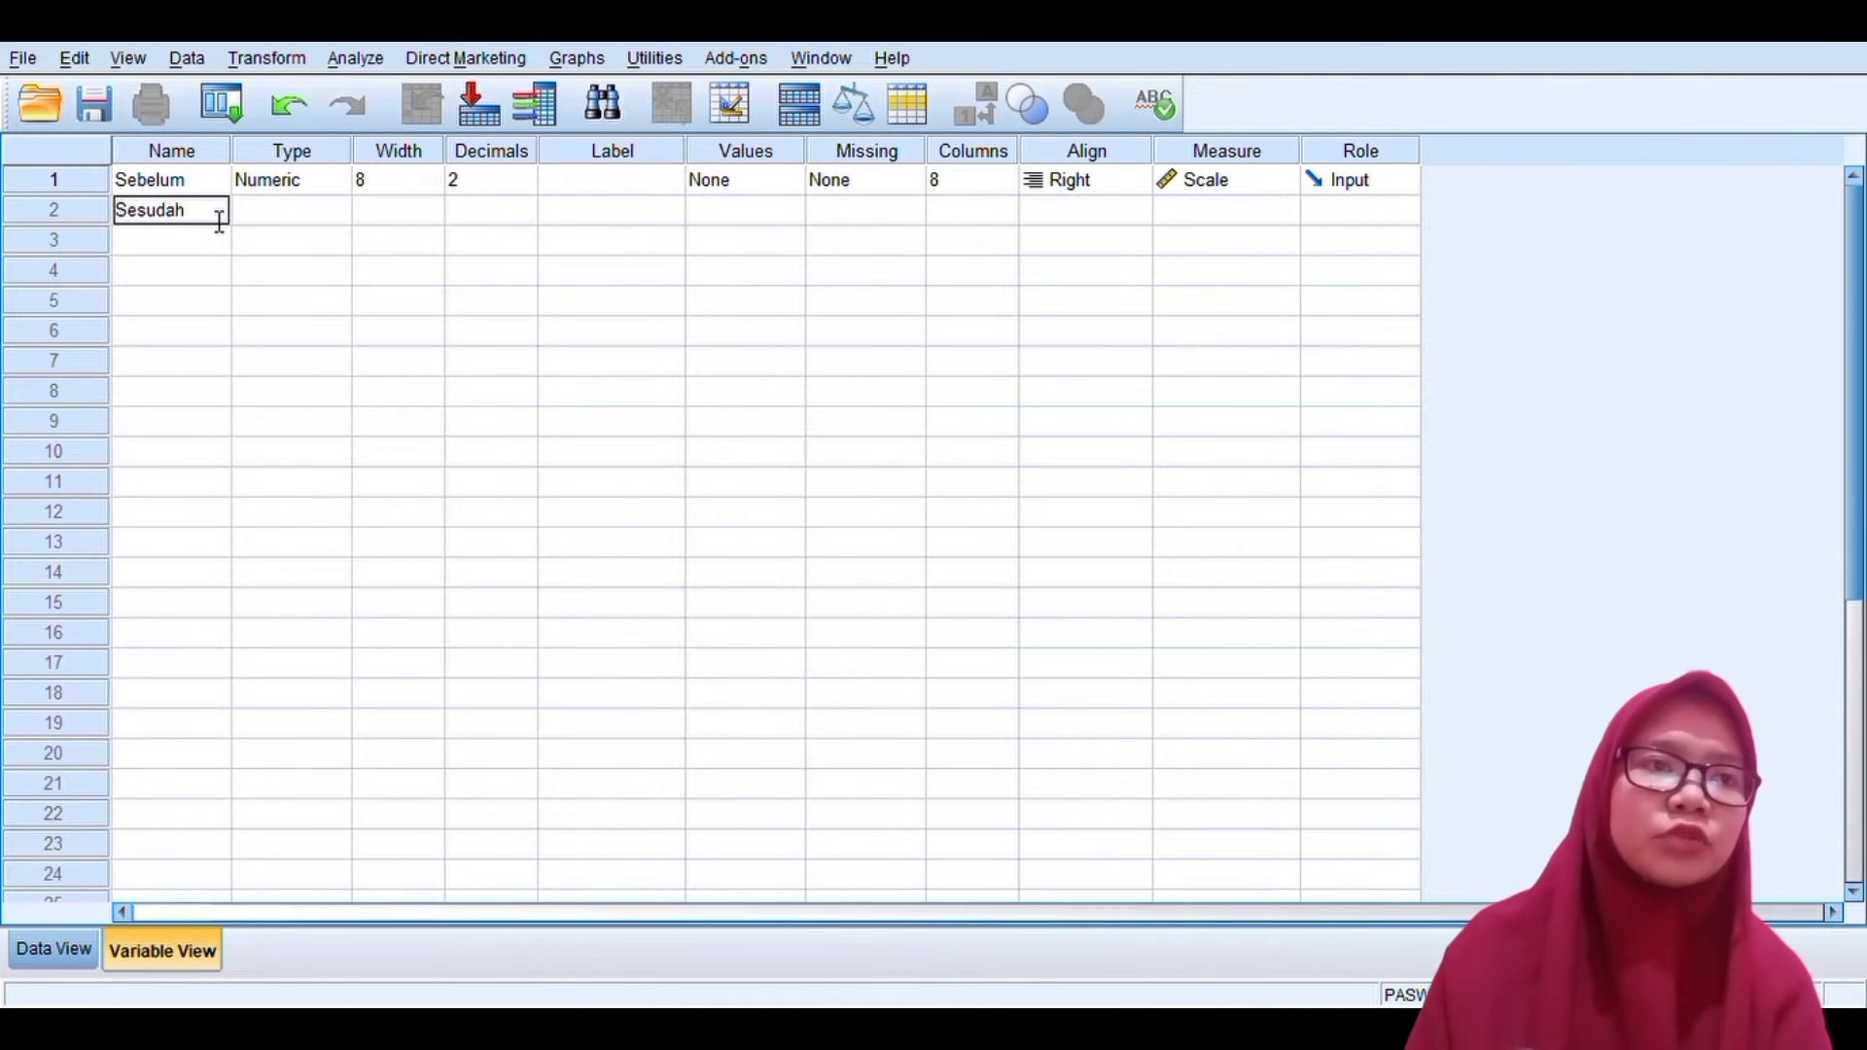
key(Return)
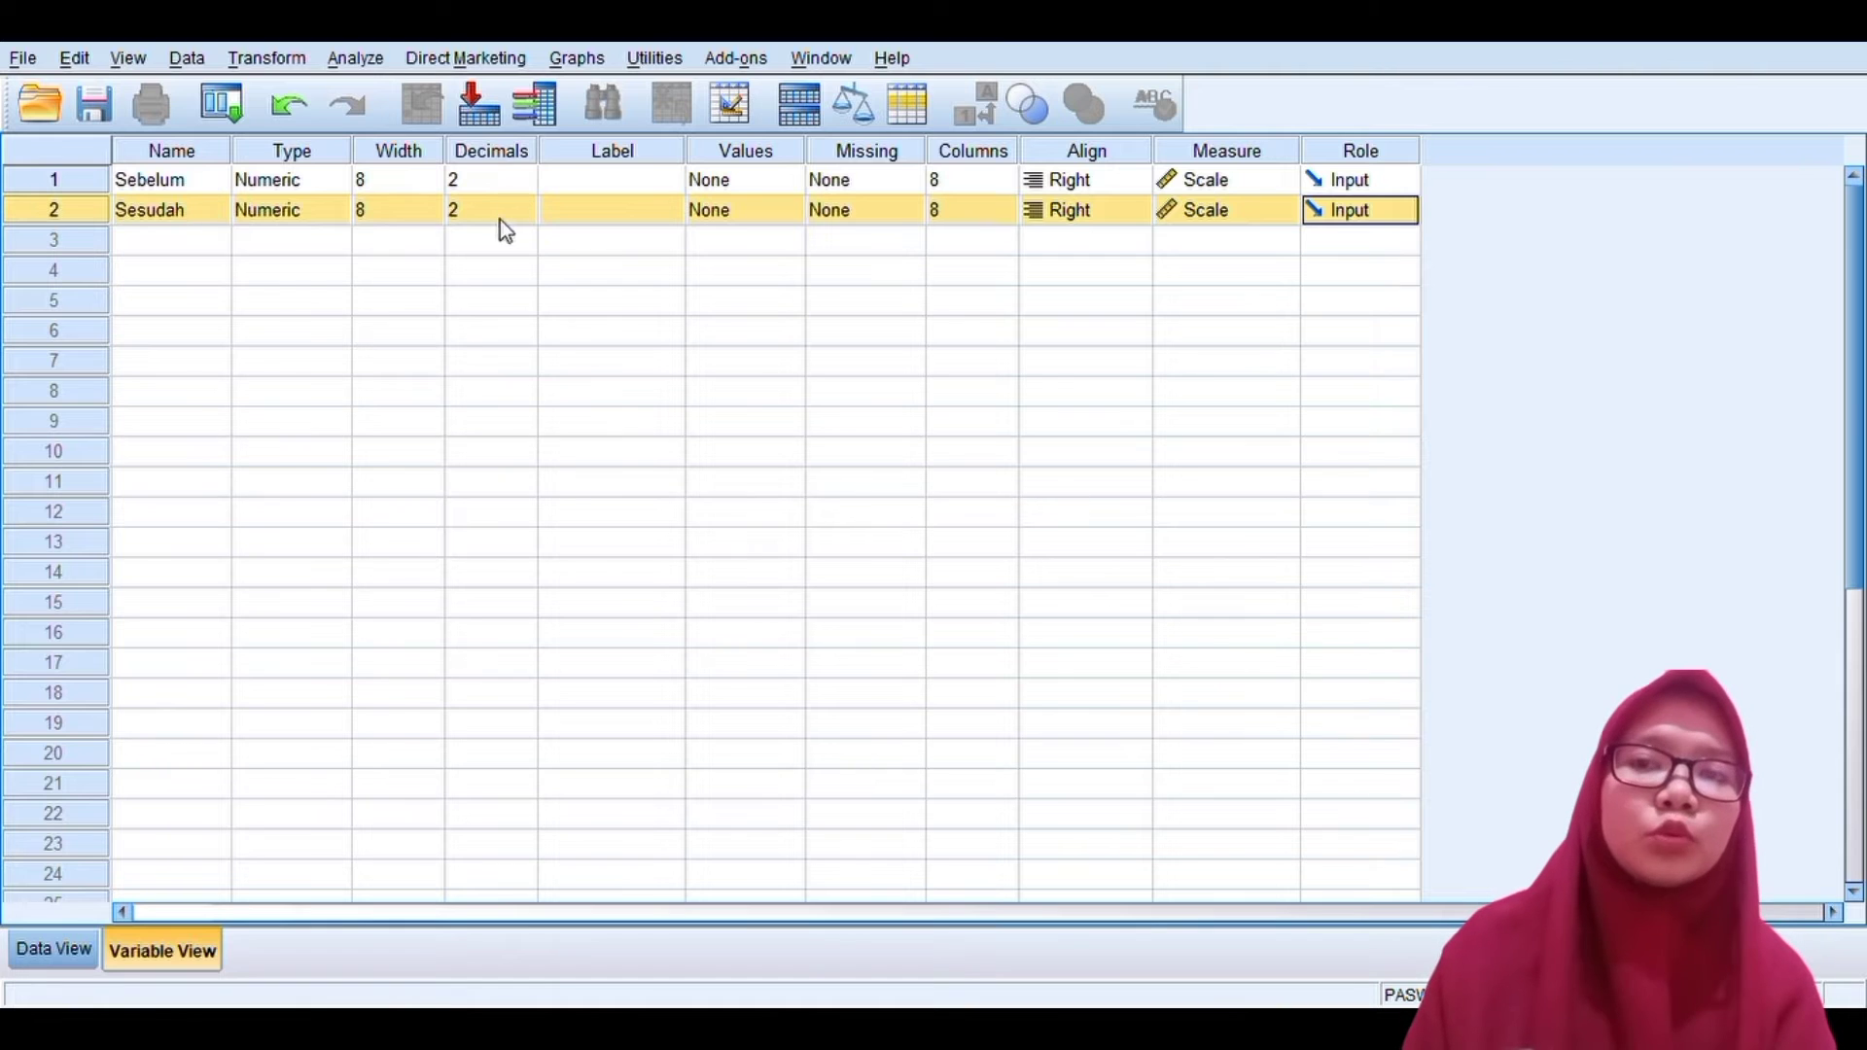
Label the Sebelum variable "Sebelum diberikan pelatihan ESQ".
click(589, 182)
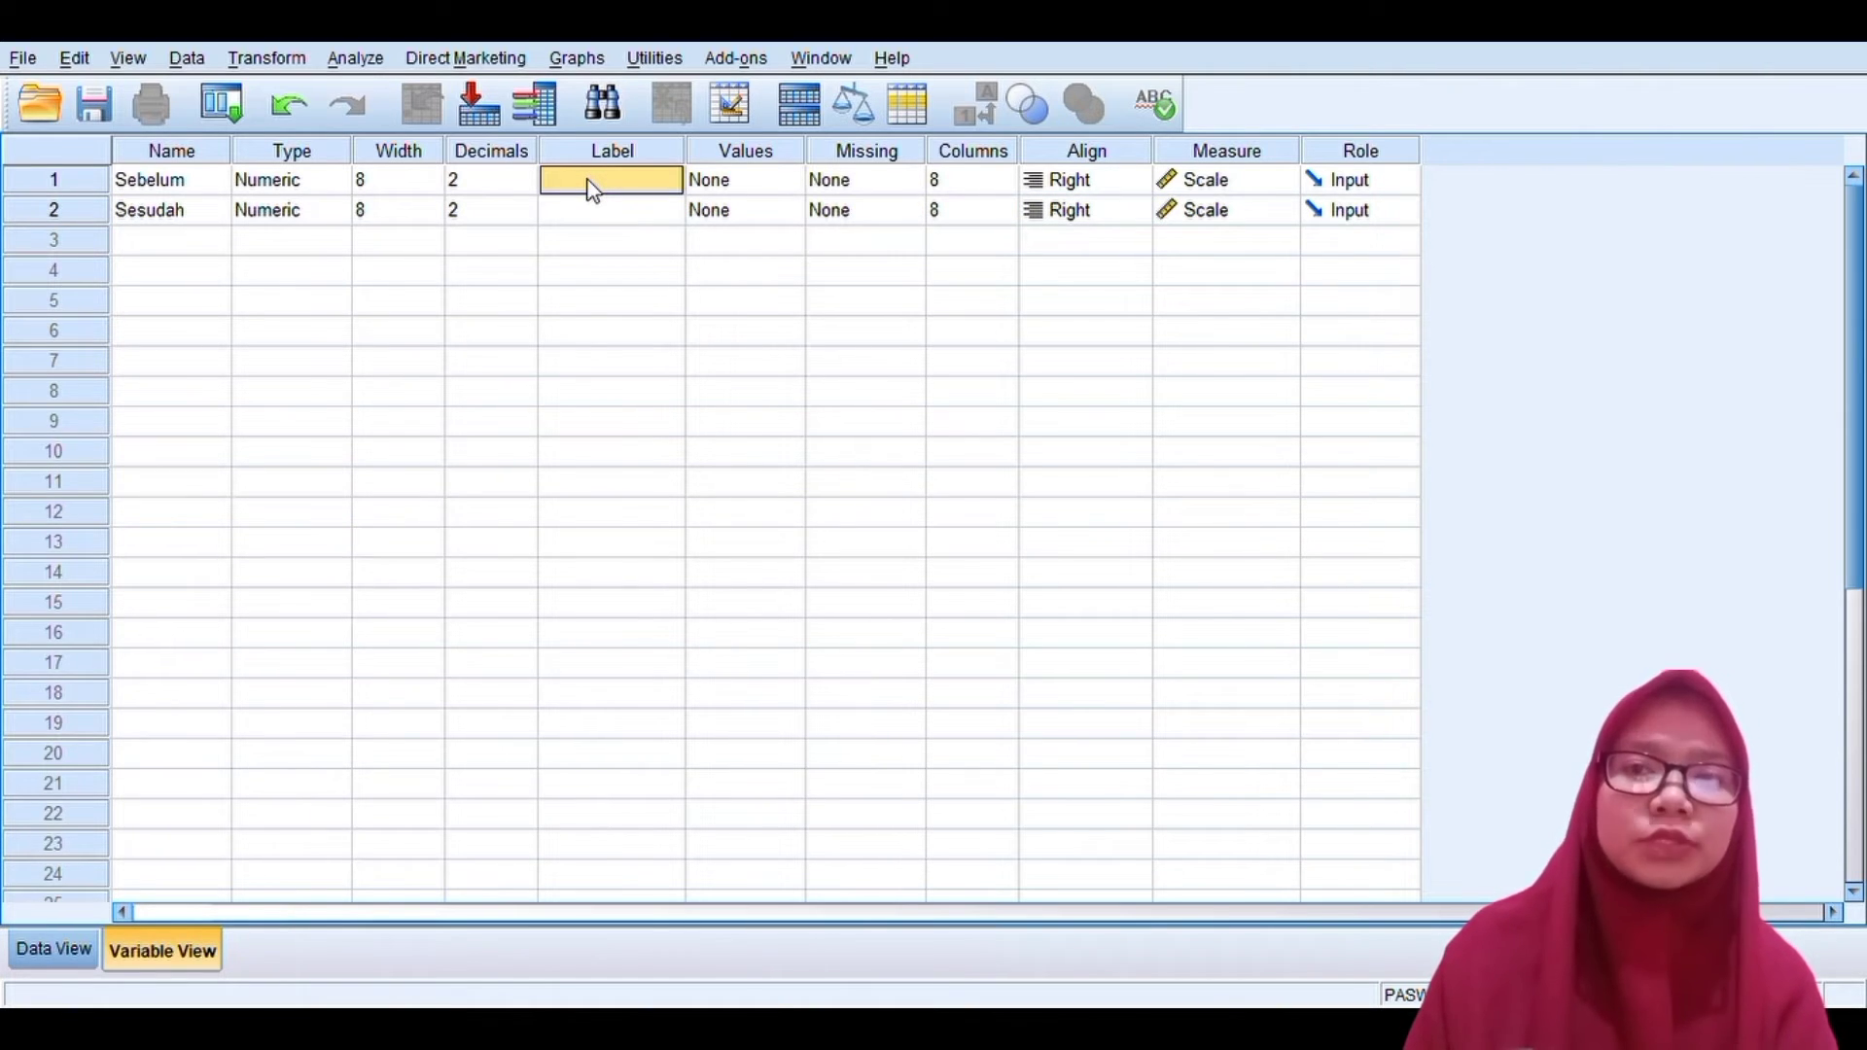
click(597, 185)
text(S)
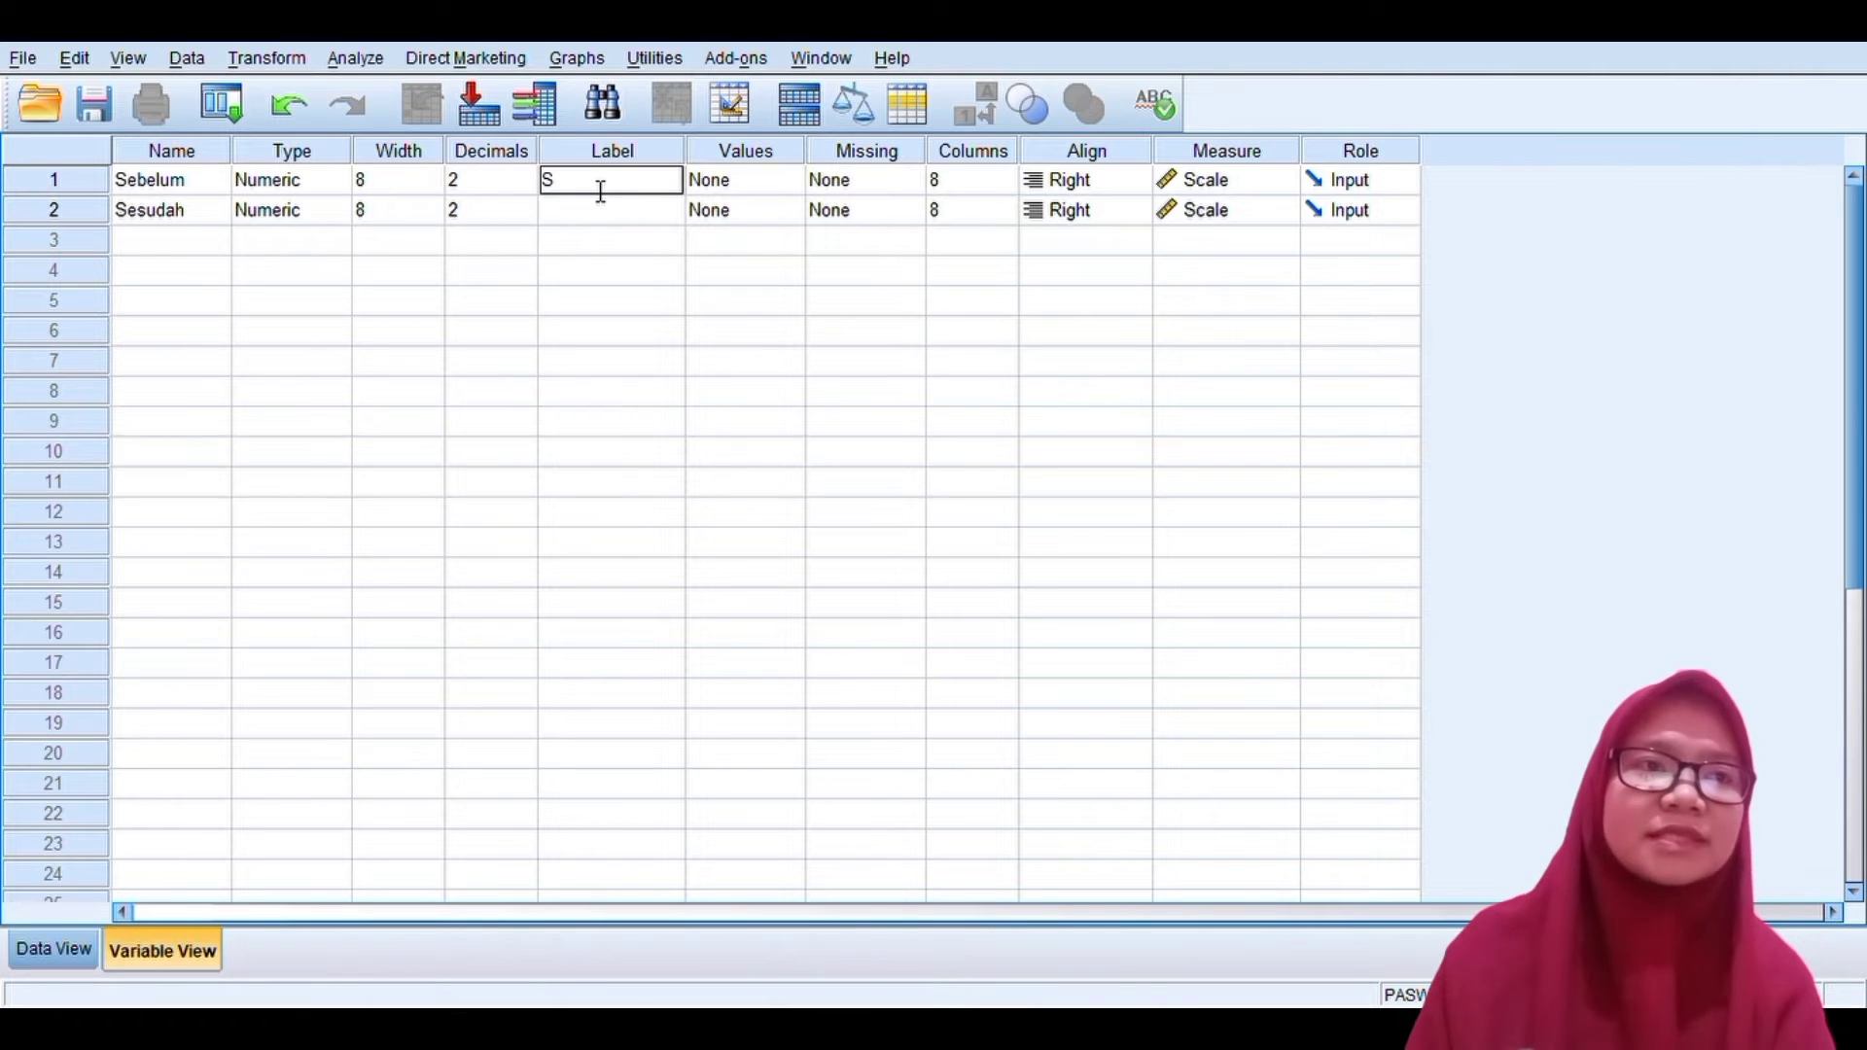
text(ebelu)
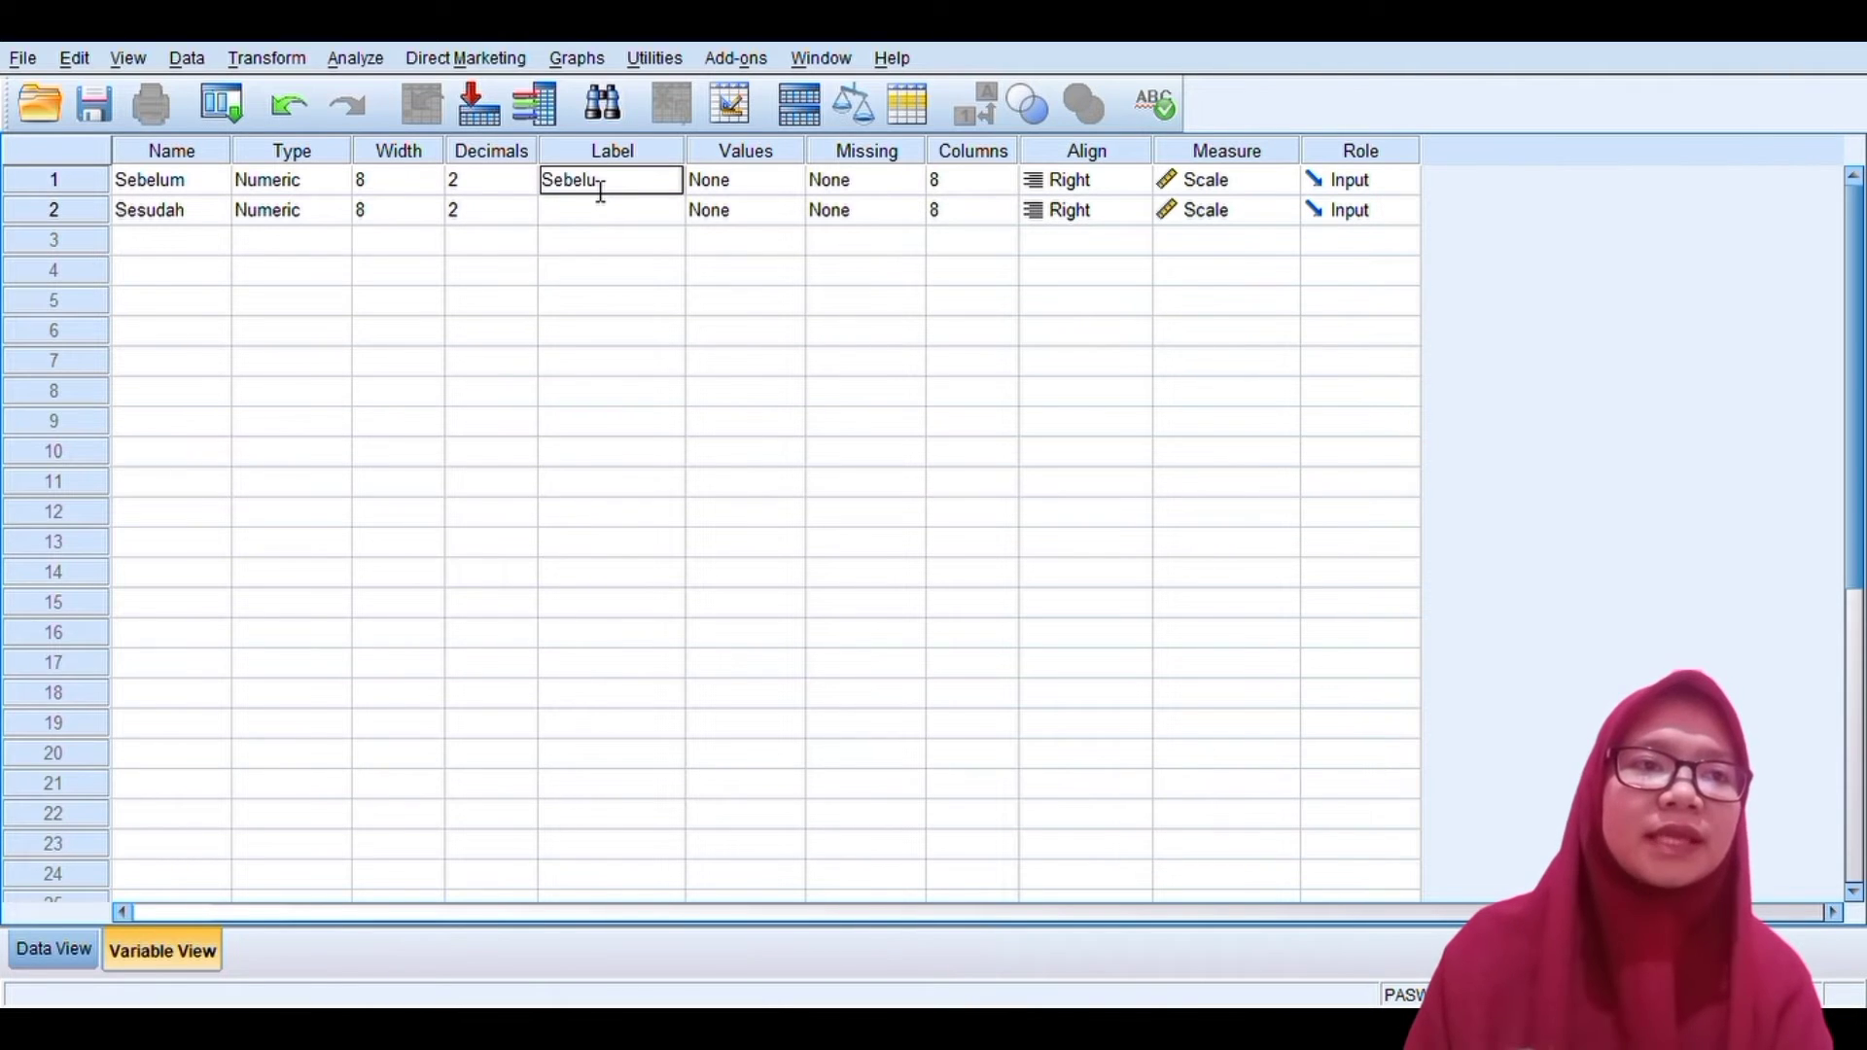
text(m d)
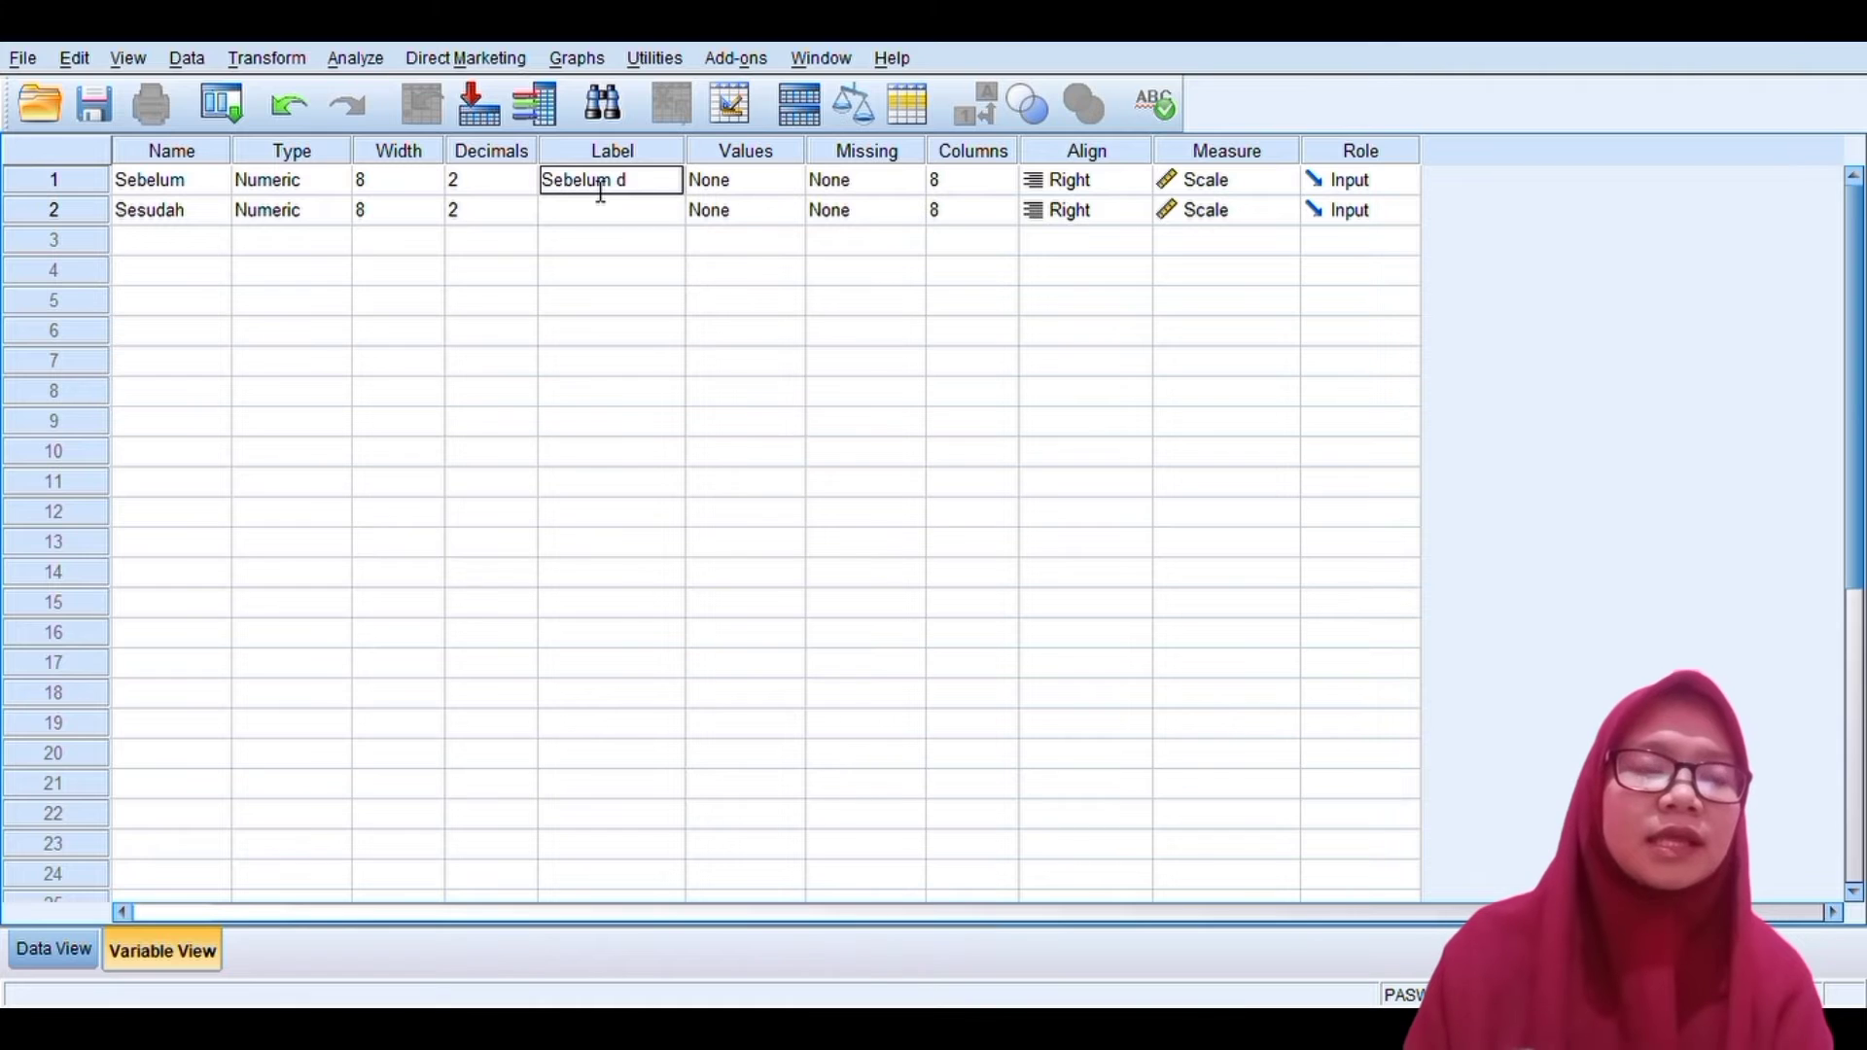
text(iberikan)
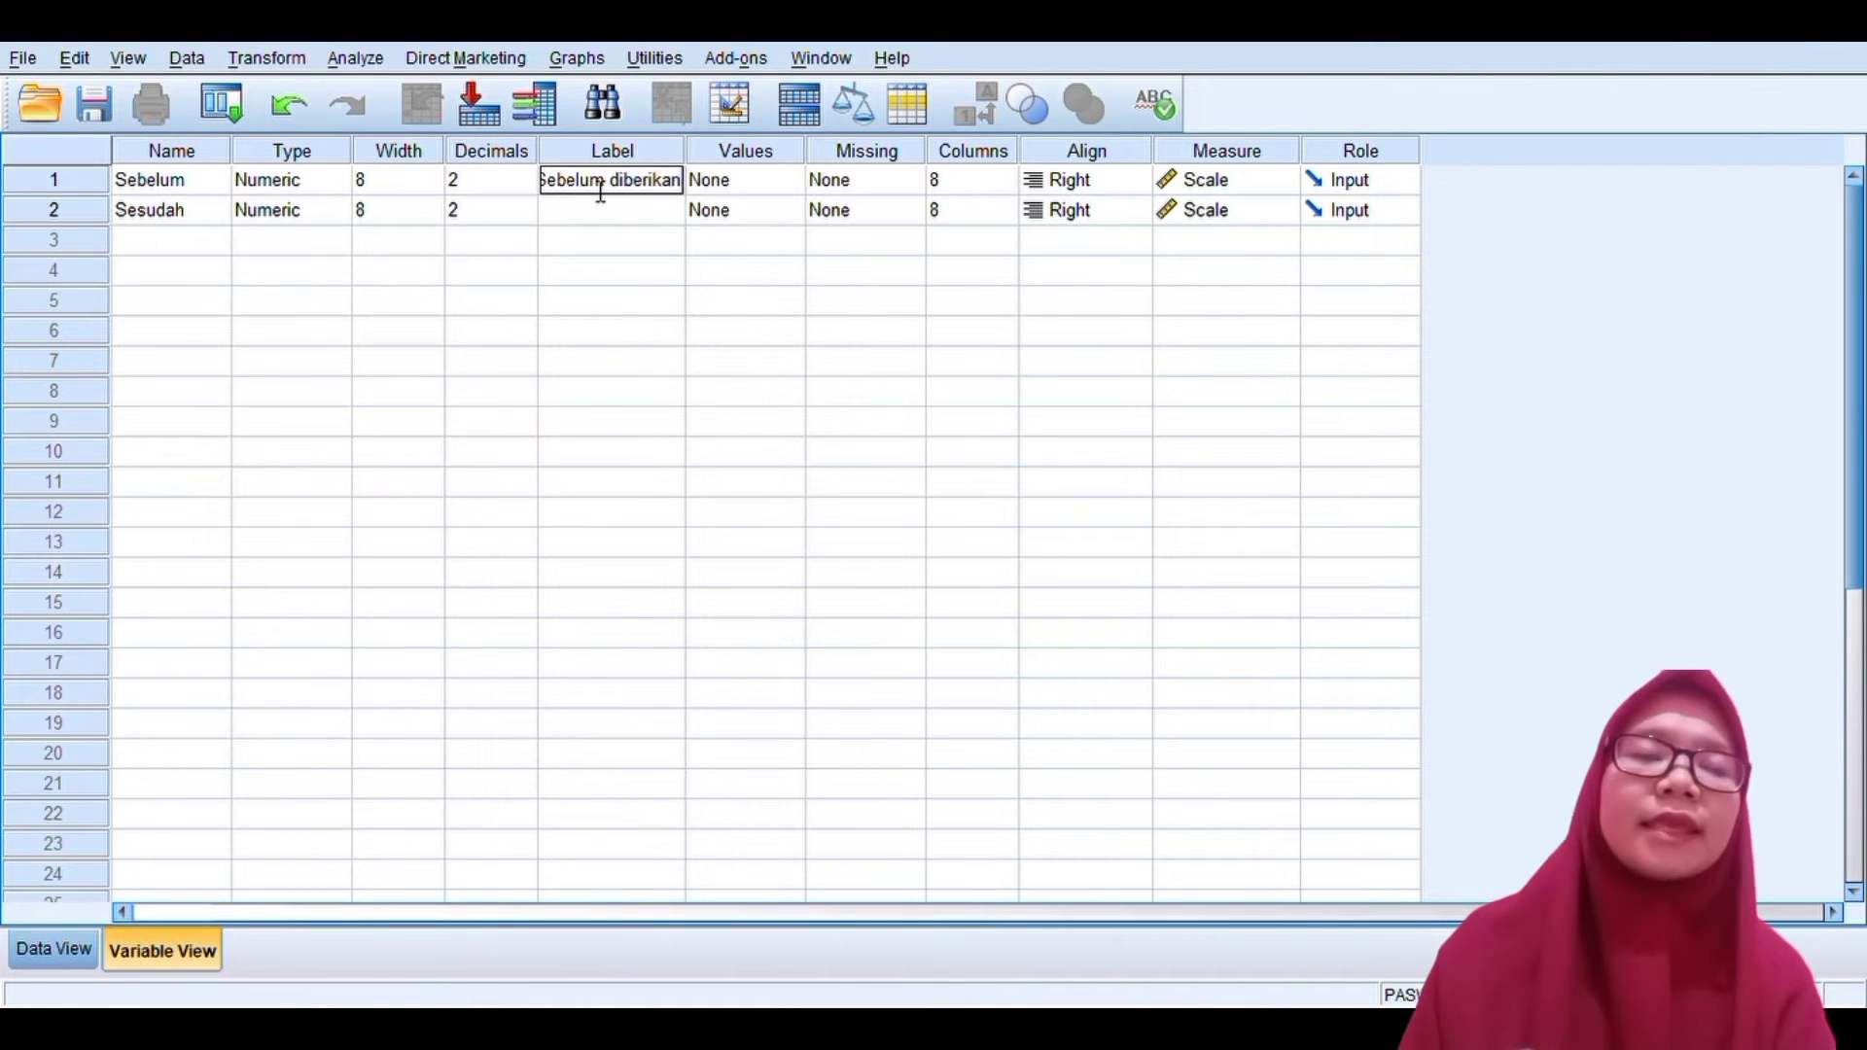
text( pelat)
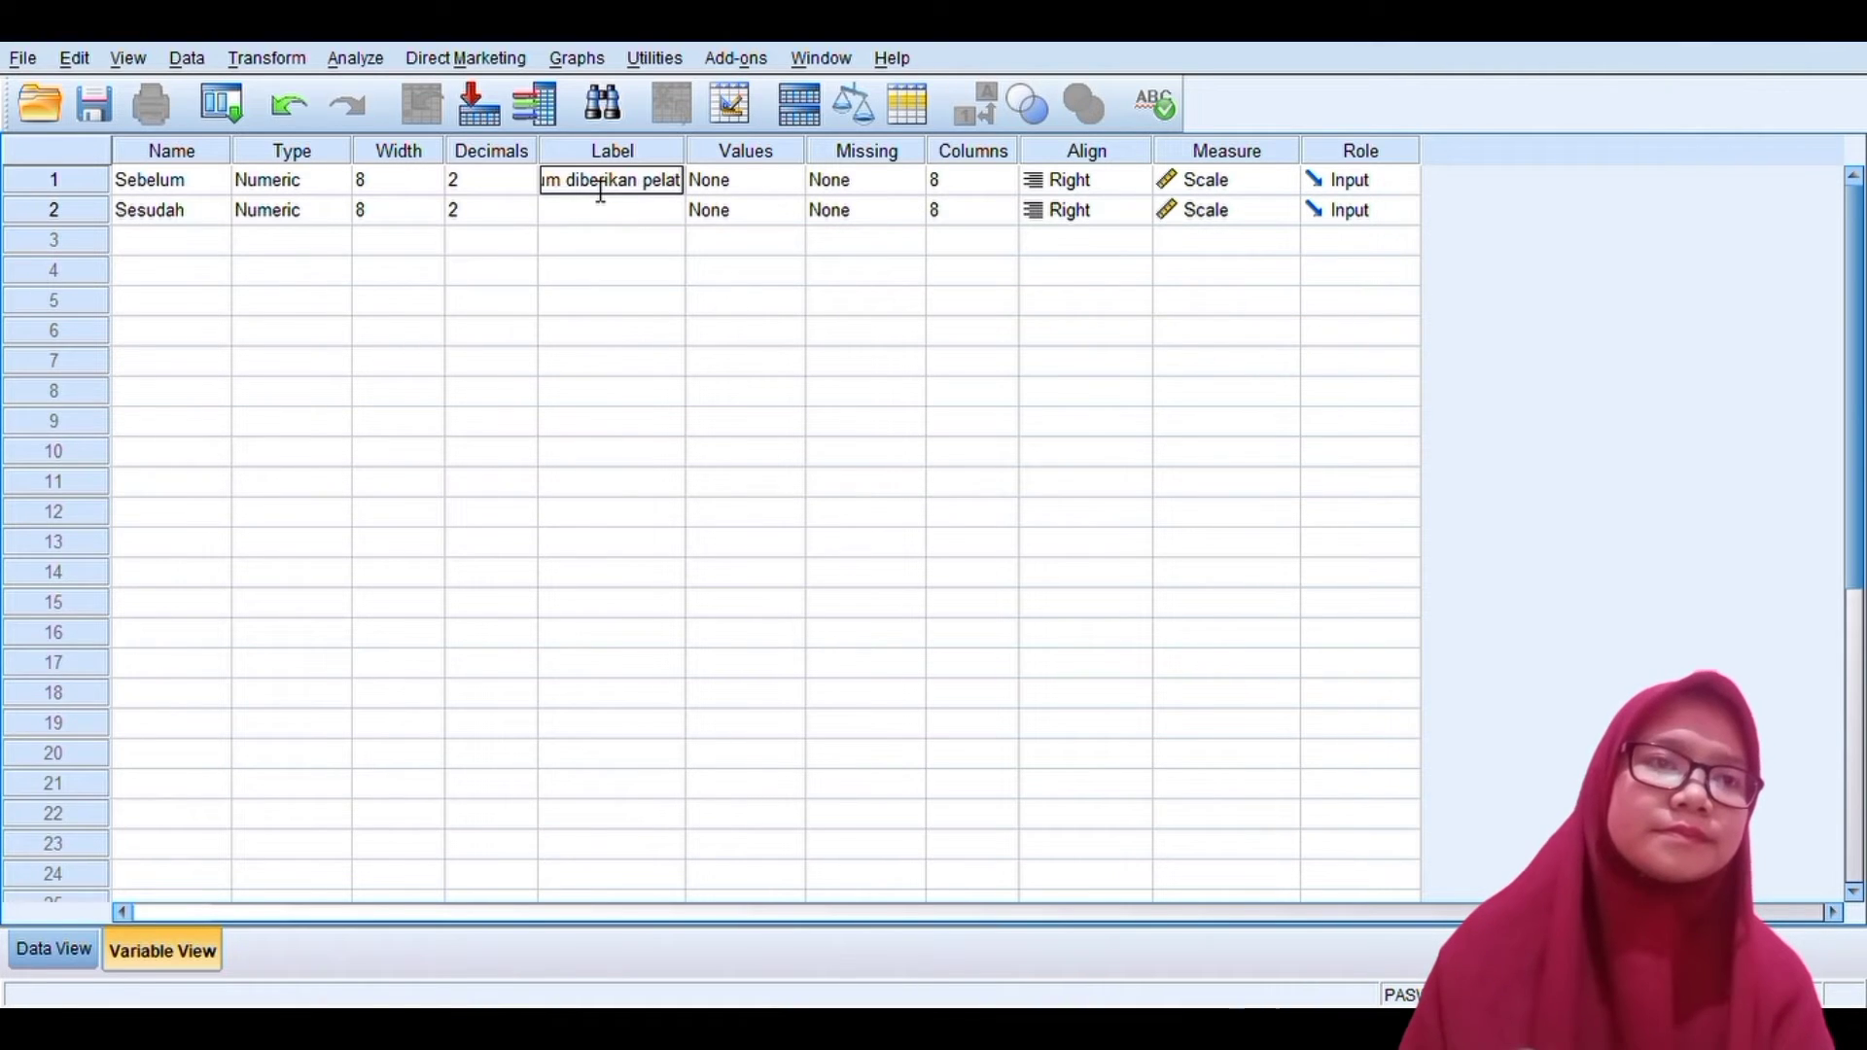
text(ihan E)
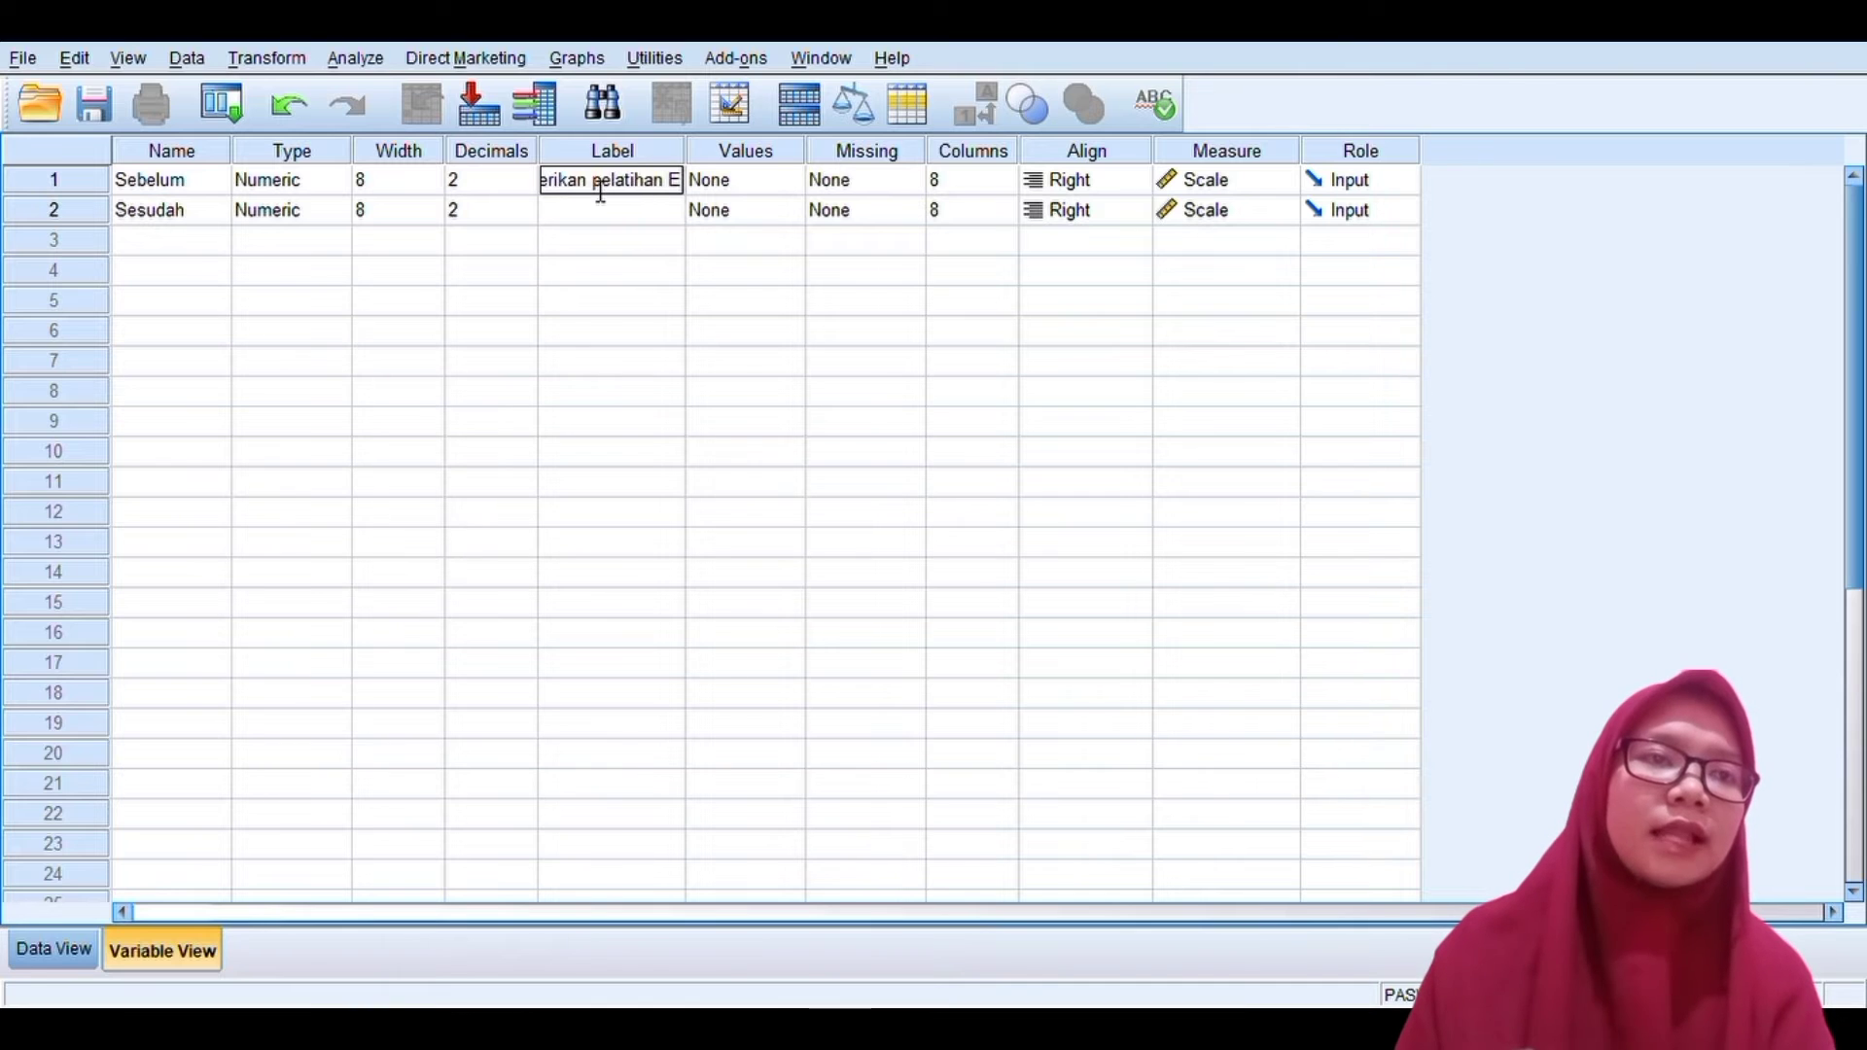
text(SQ)
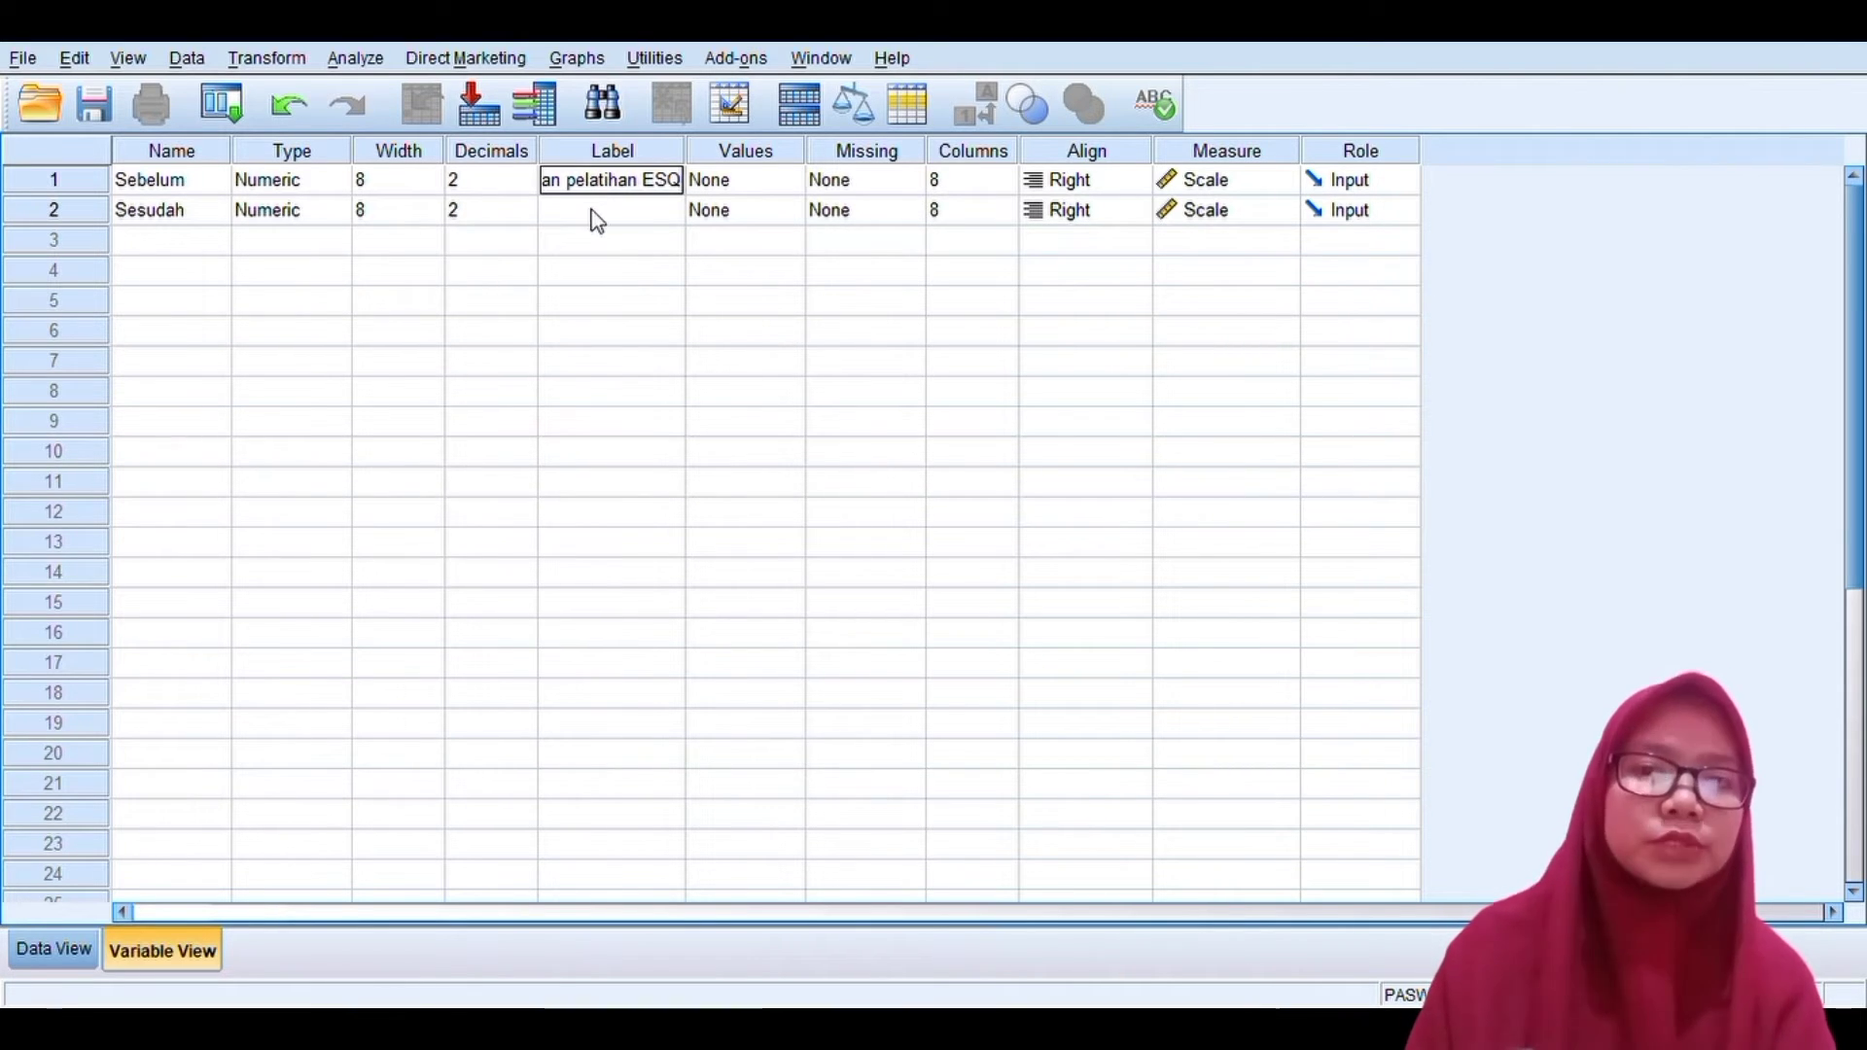
Label the Sesudah variable "Sesudah diberikan pelatihan ESQ".
click(598, 220)
click(605, 222)
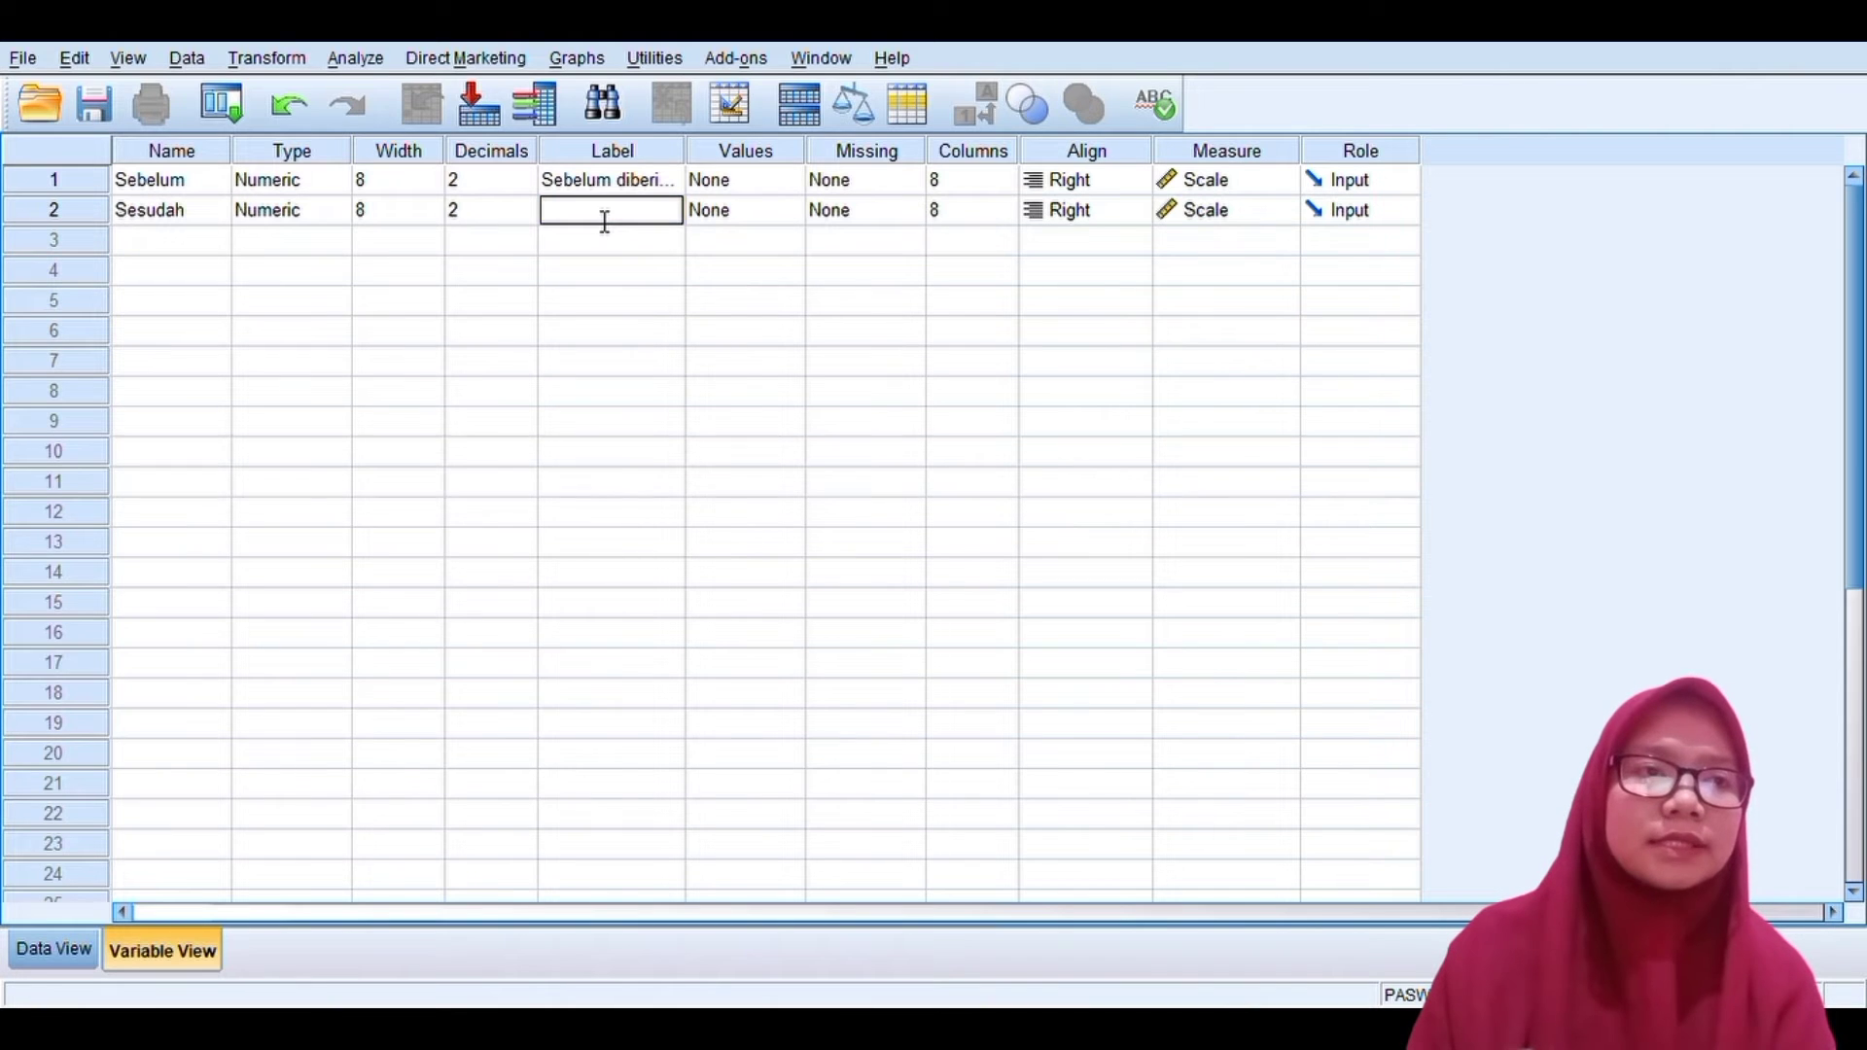
text(s)
key(BackSpace)
text(S)
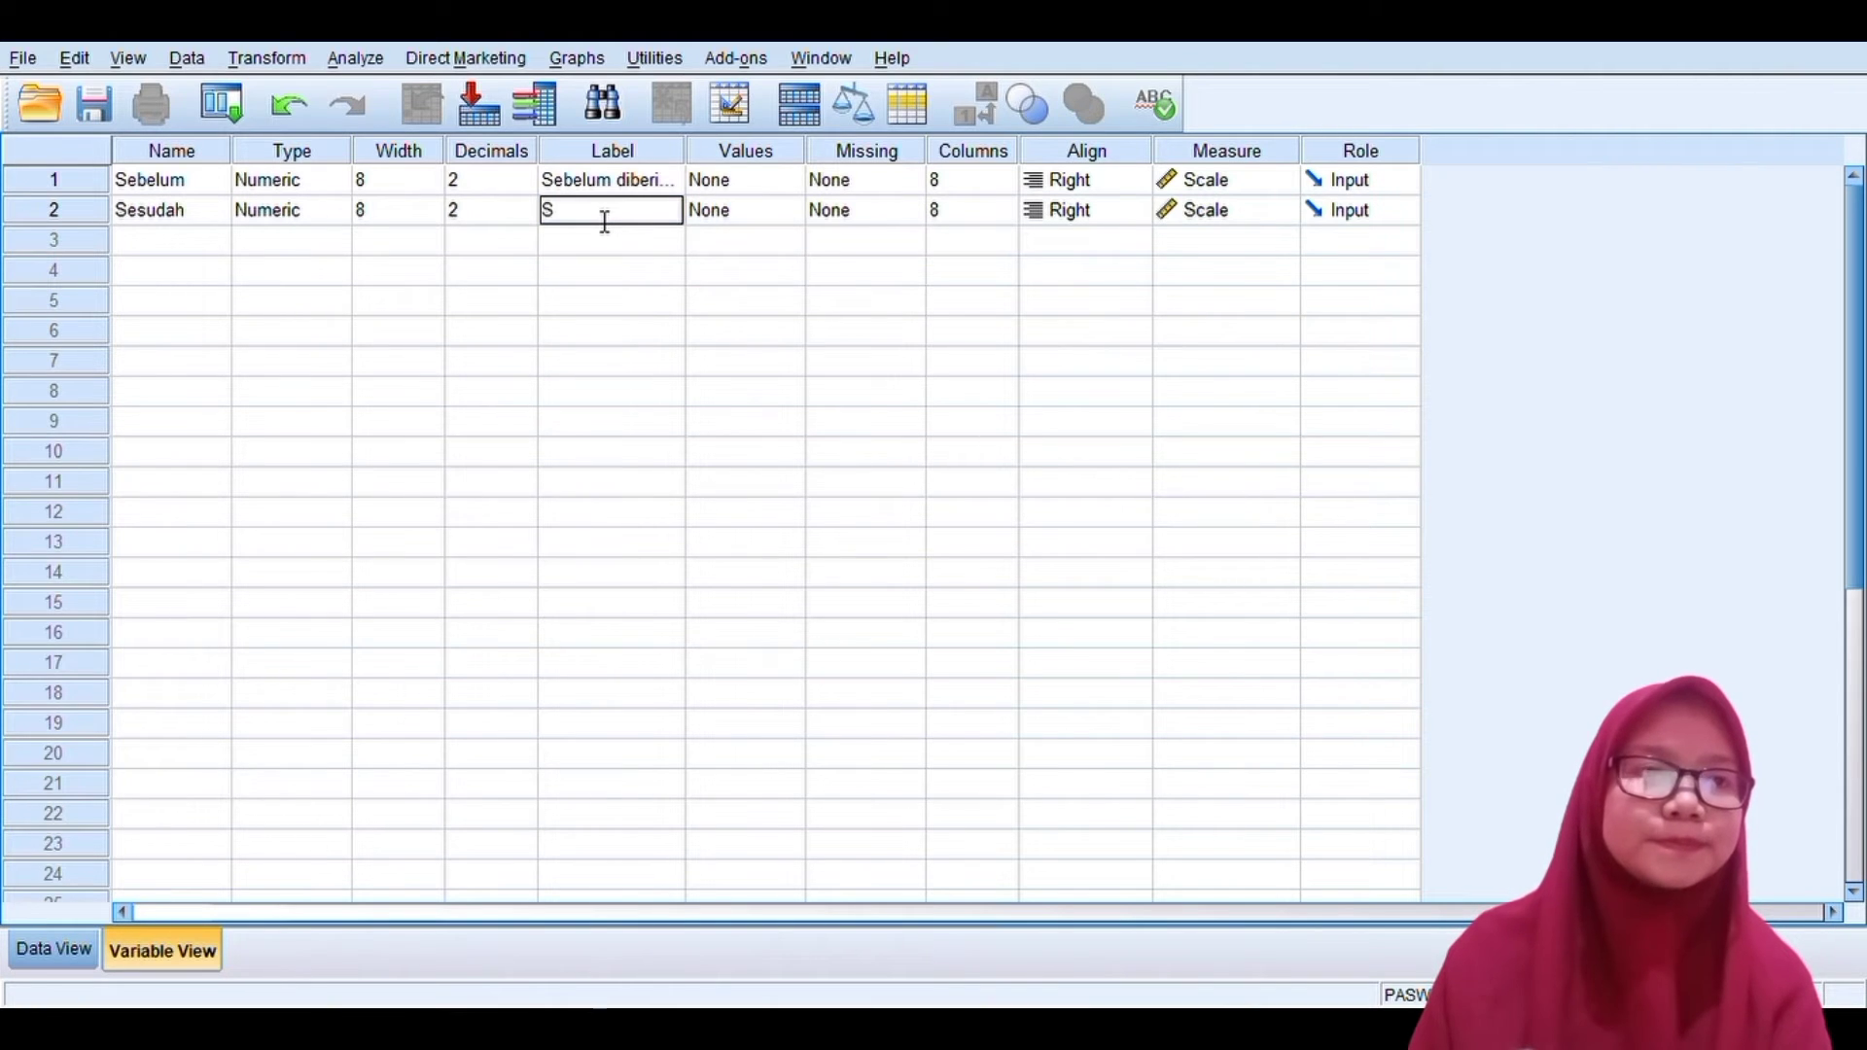
text(es)
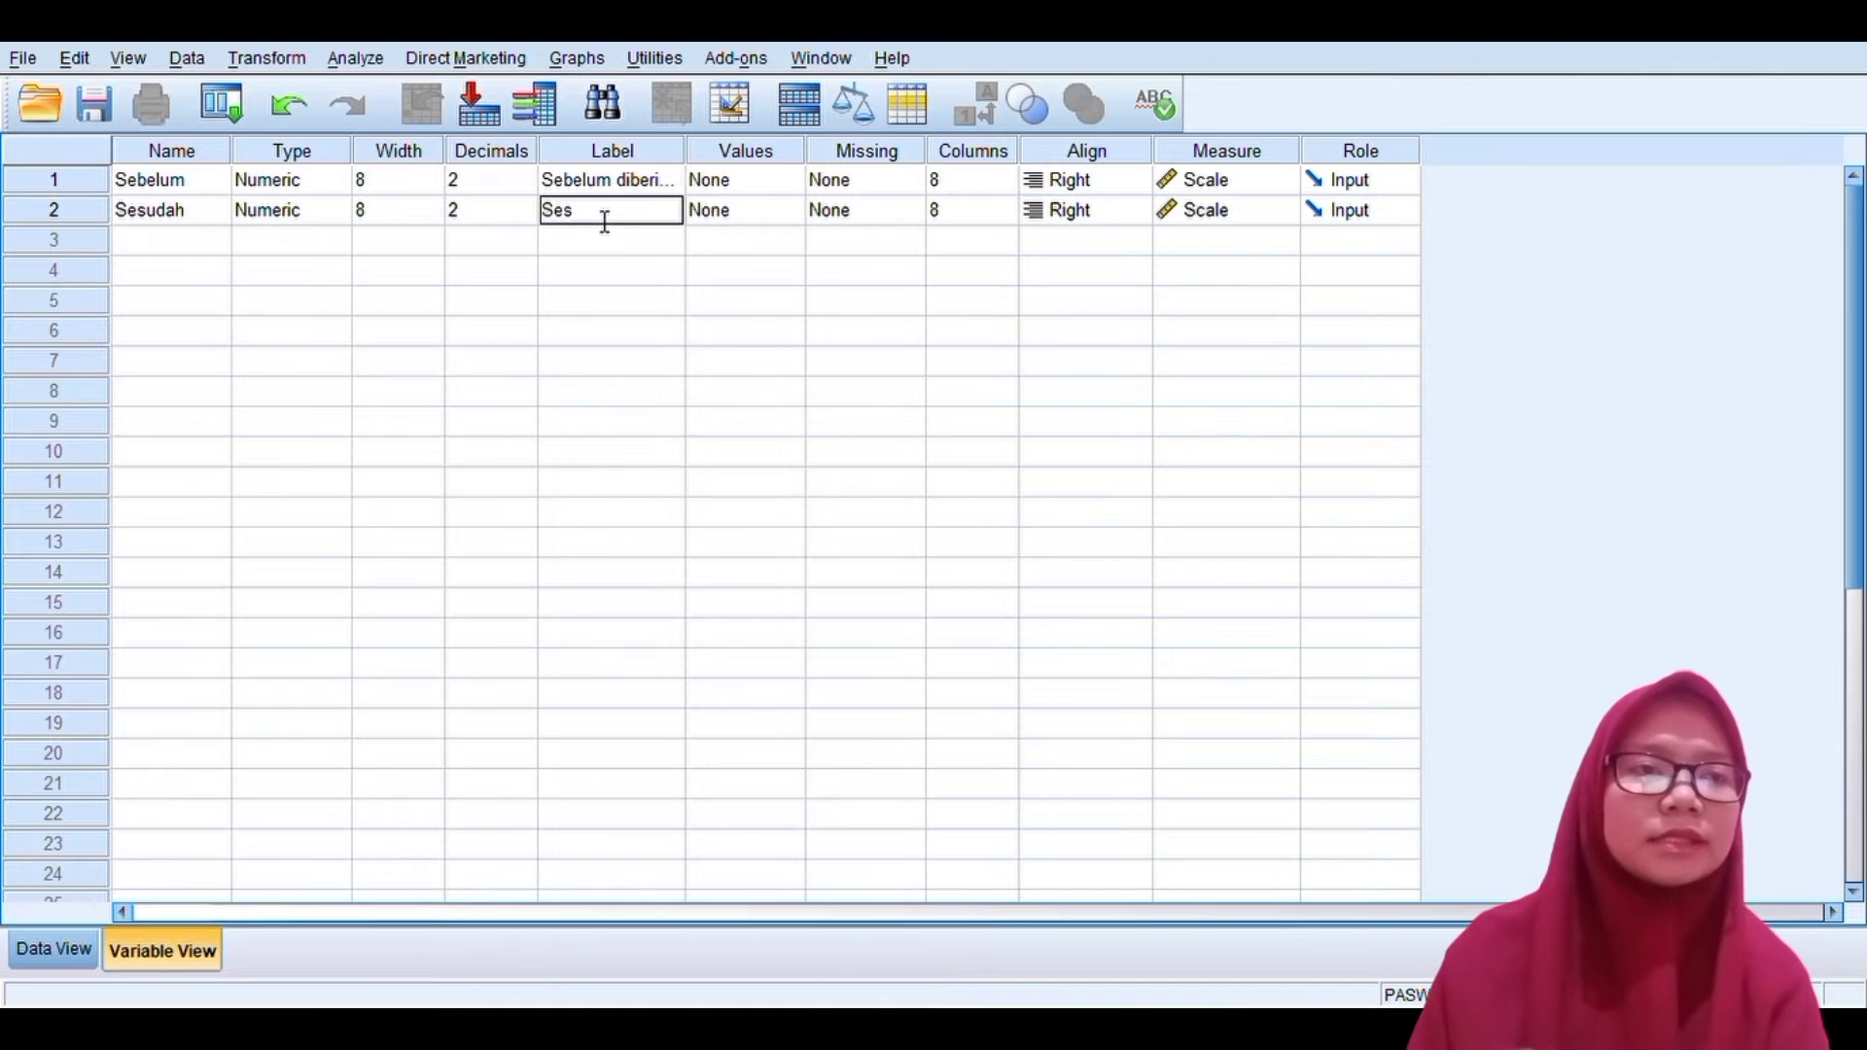
text(udah d)
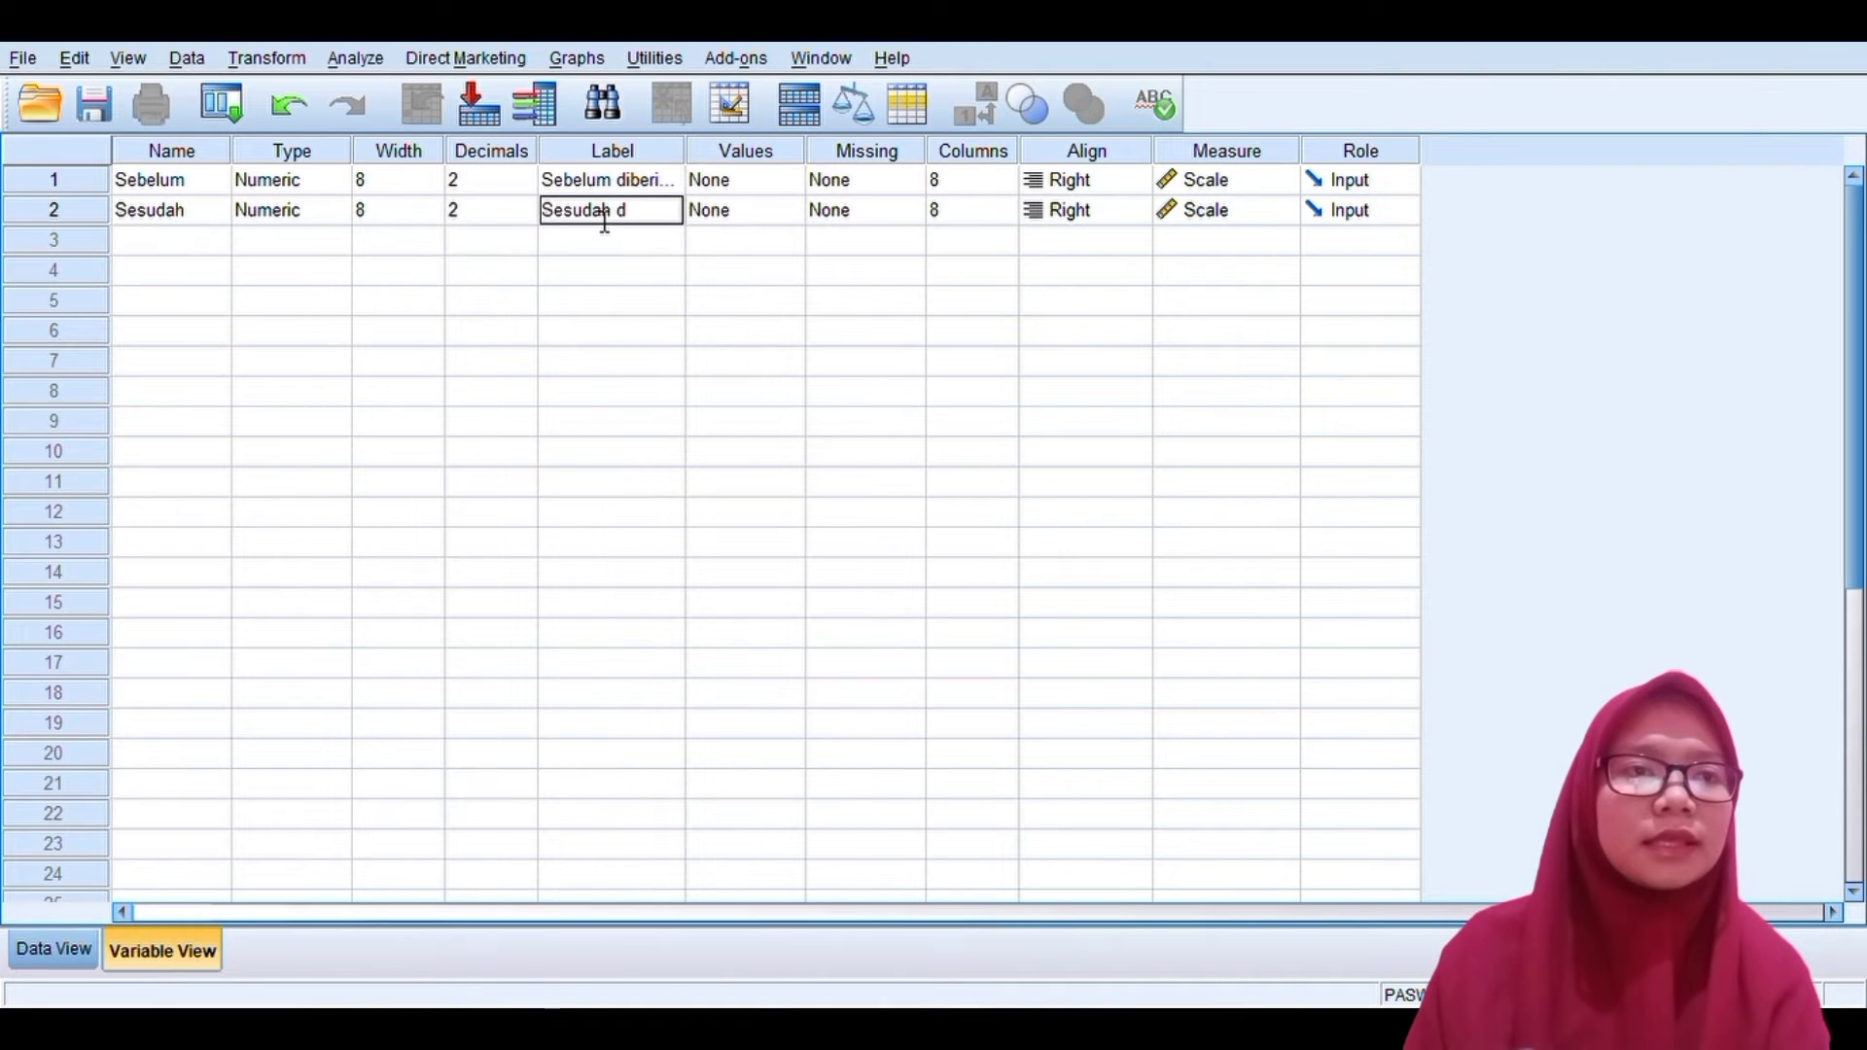
text(iberikan)
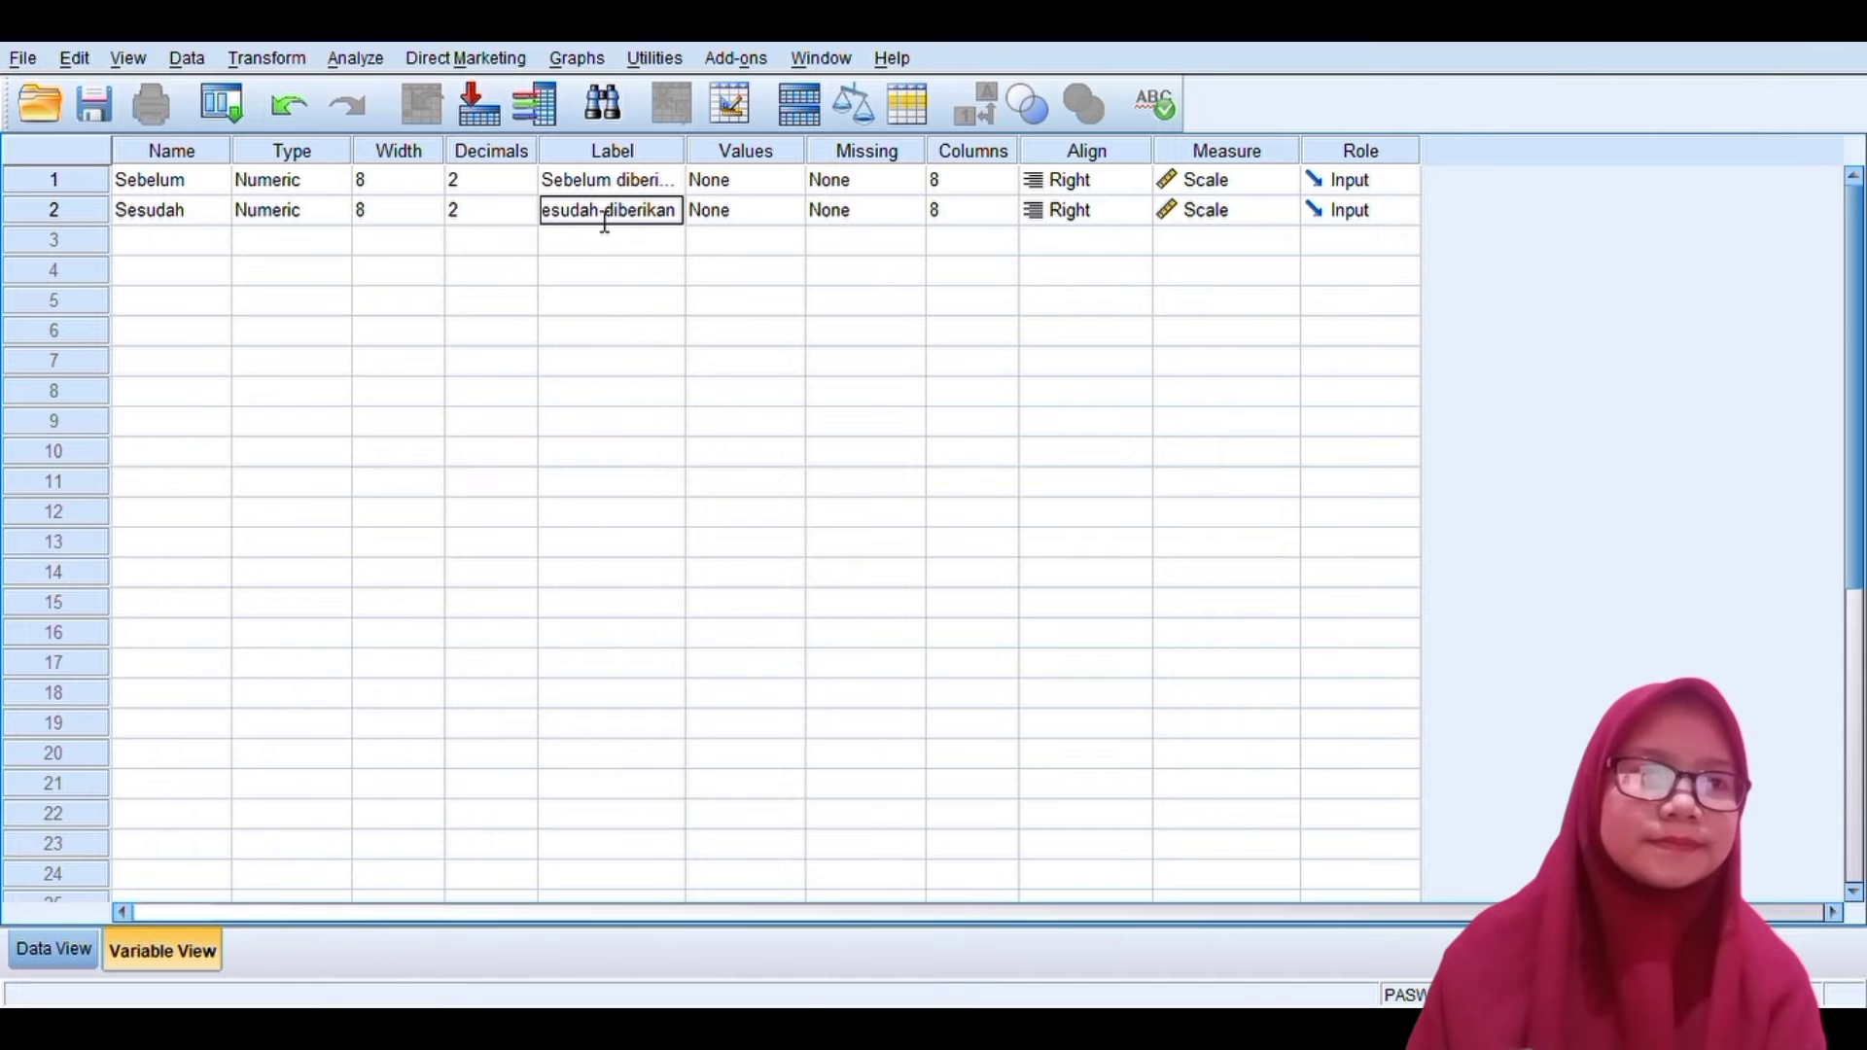
text( pelatiha)
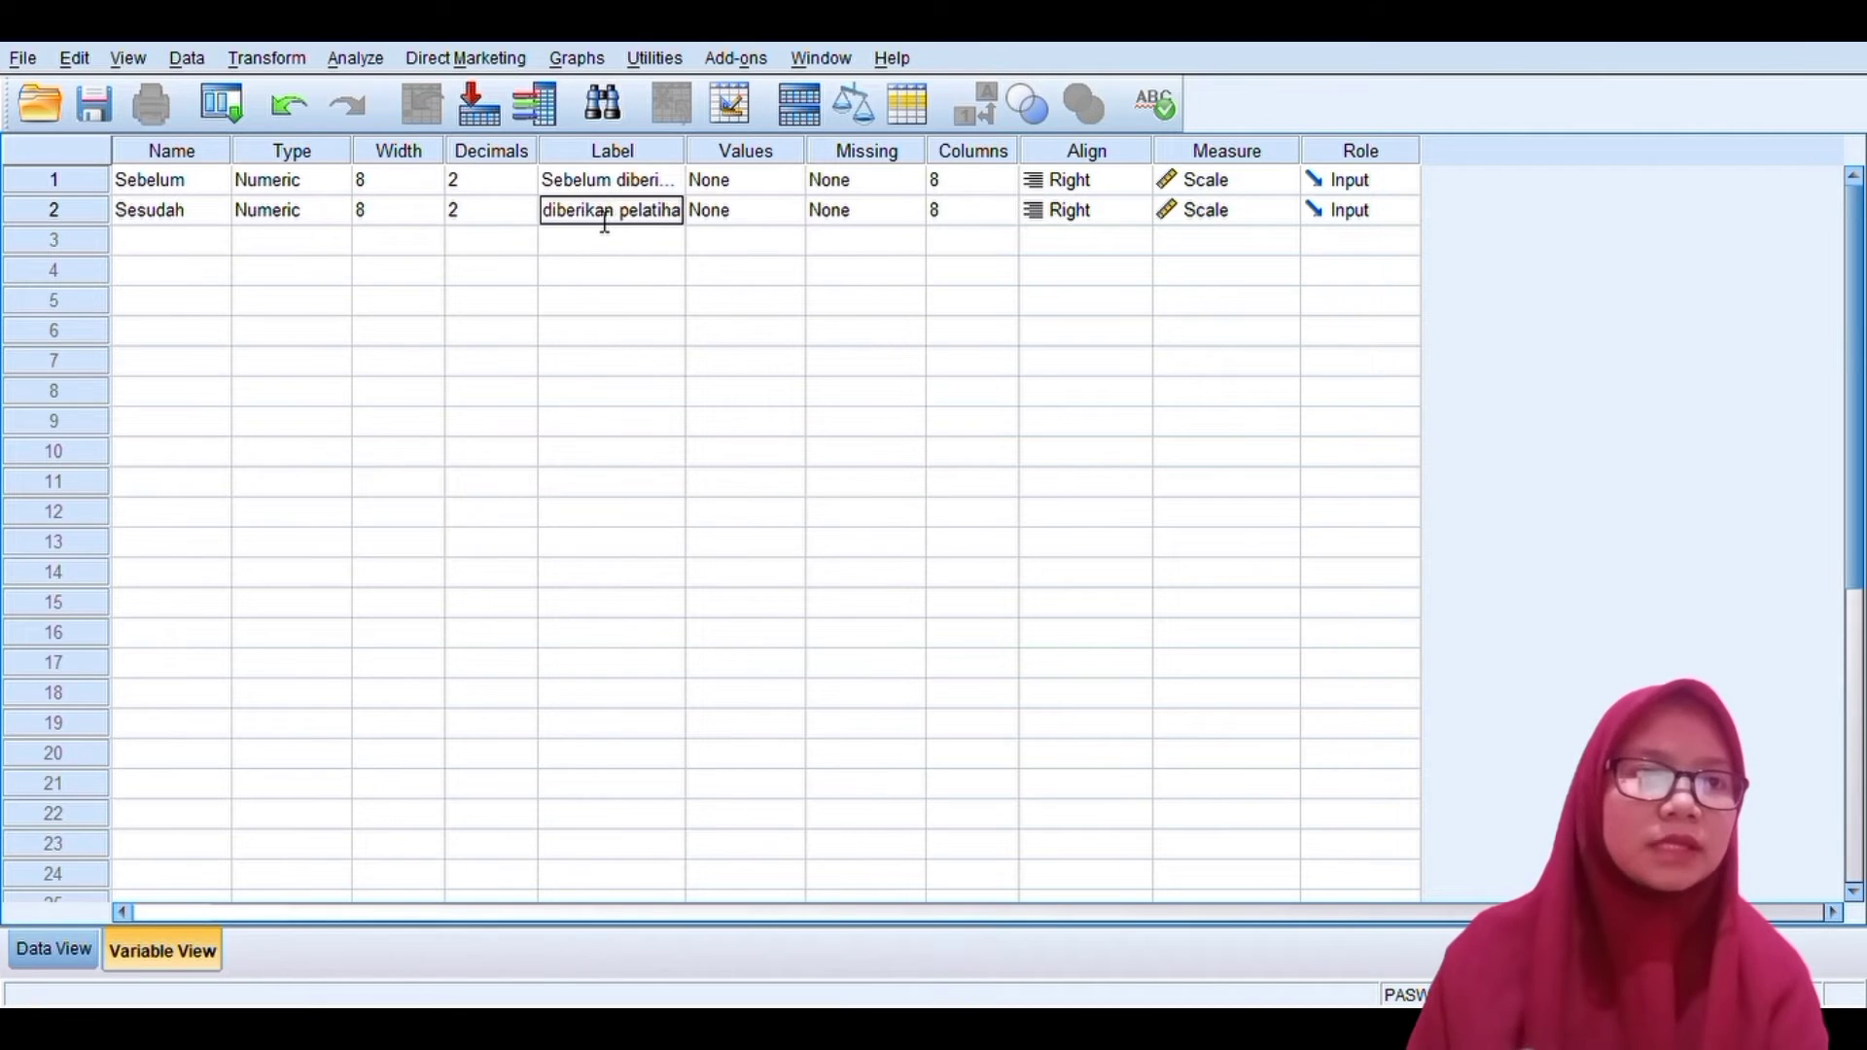
text(n)
text( esq)
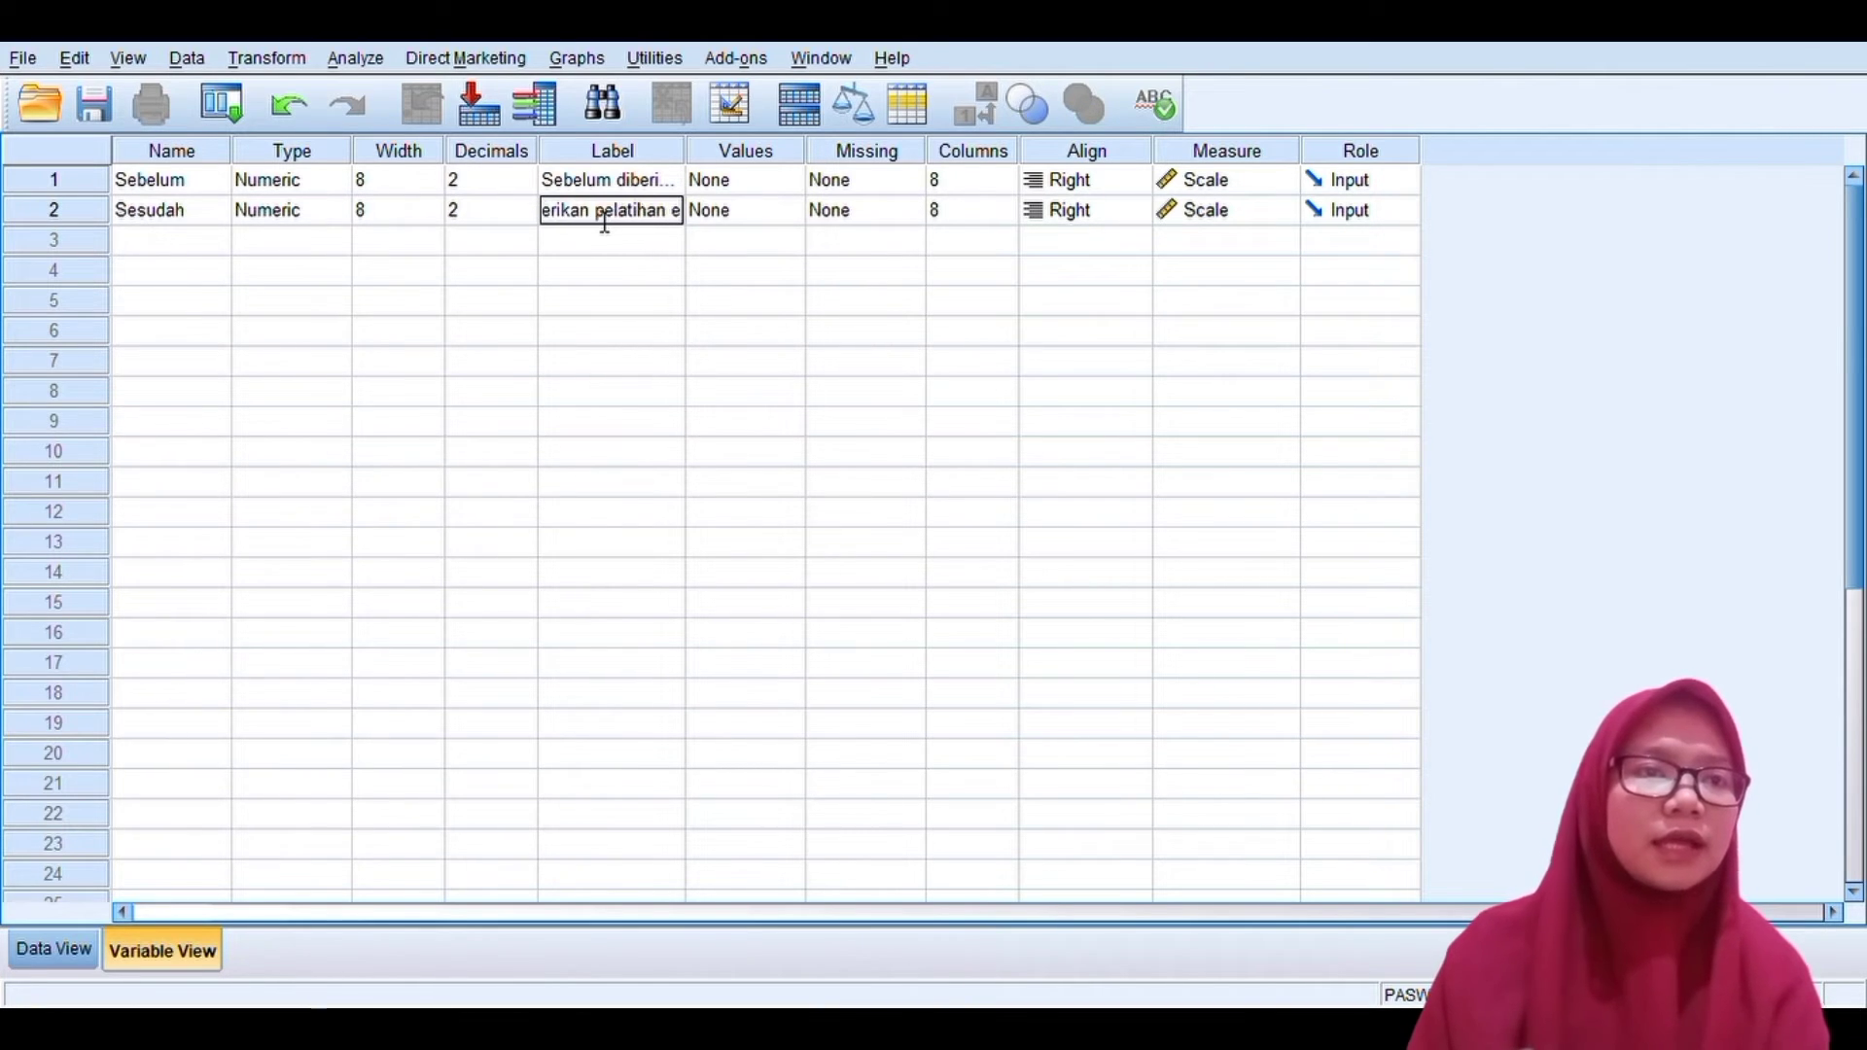
key(BackSpace)
key(BackSpace)
key(BackSpace)
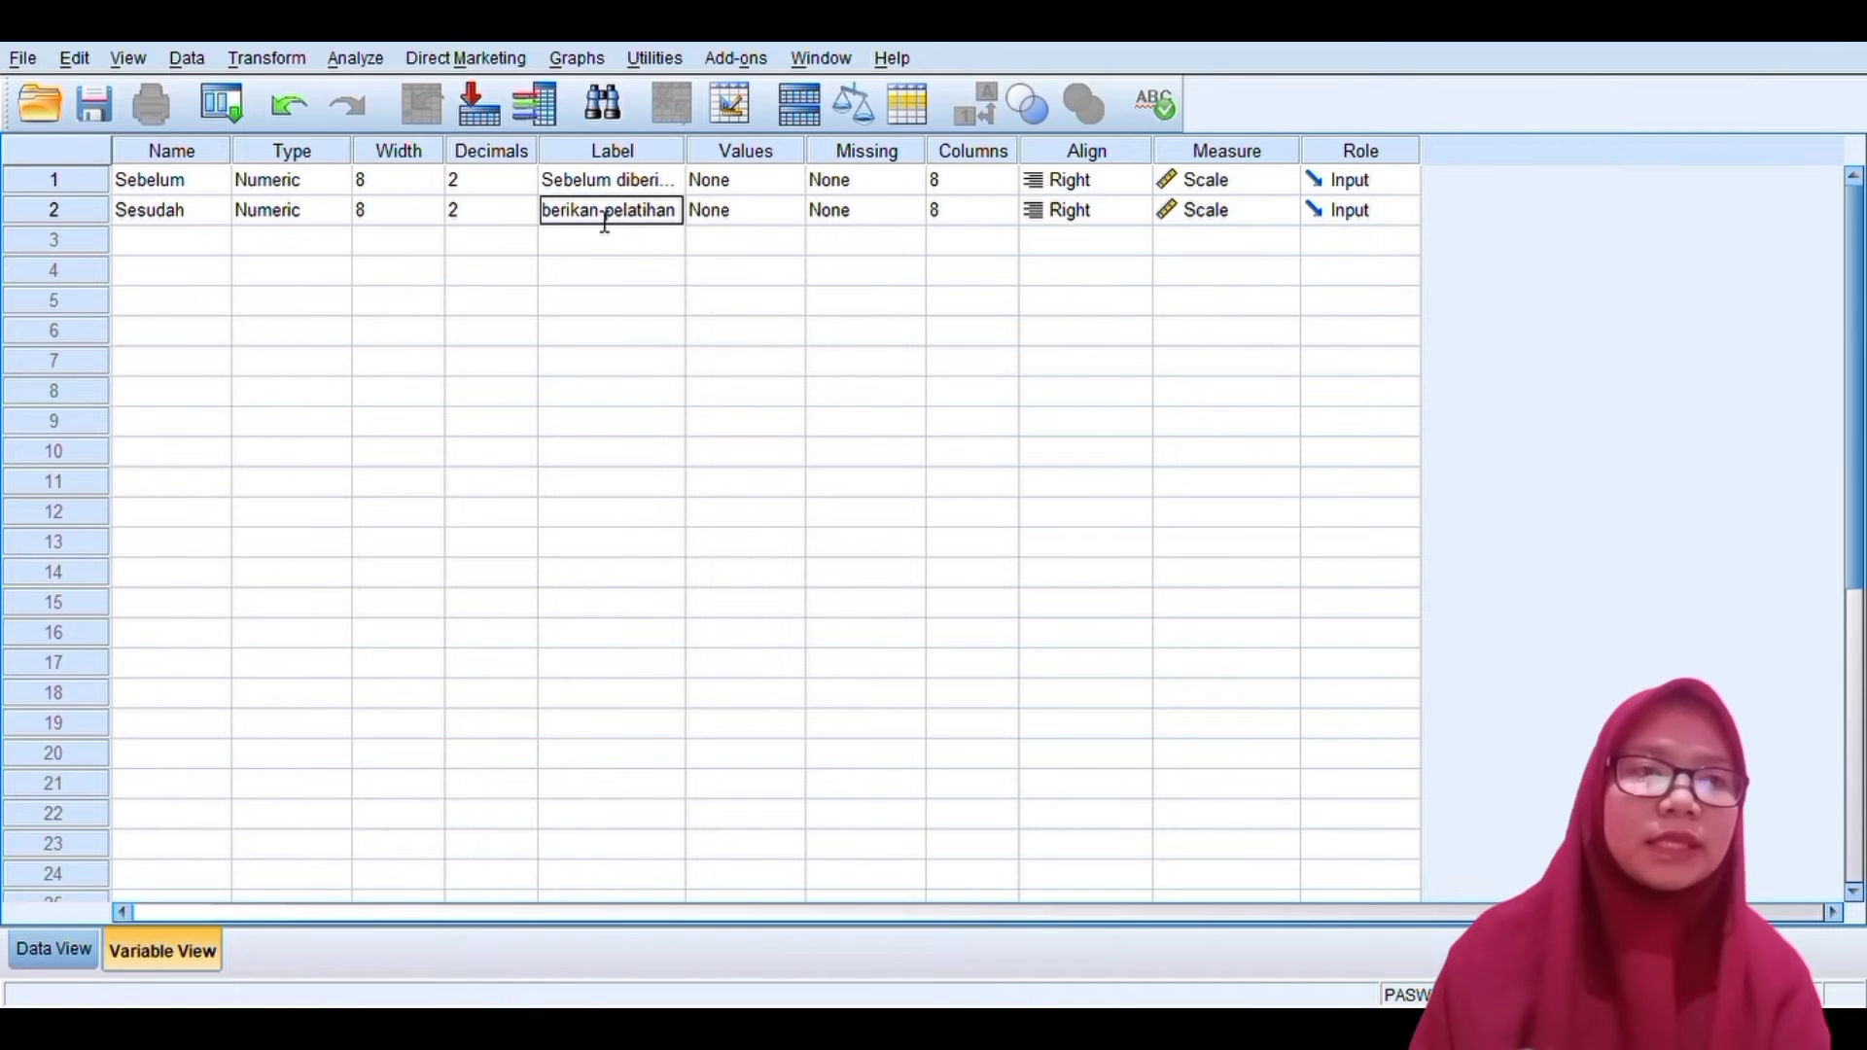
text(ESQ)
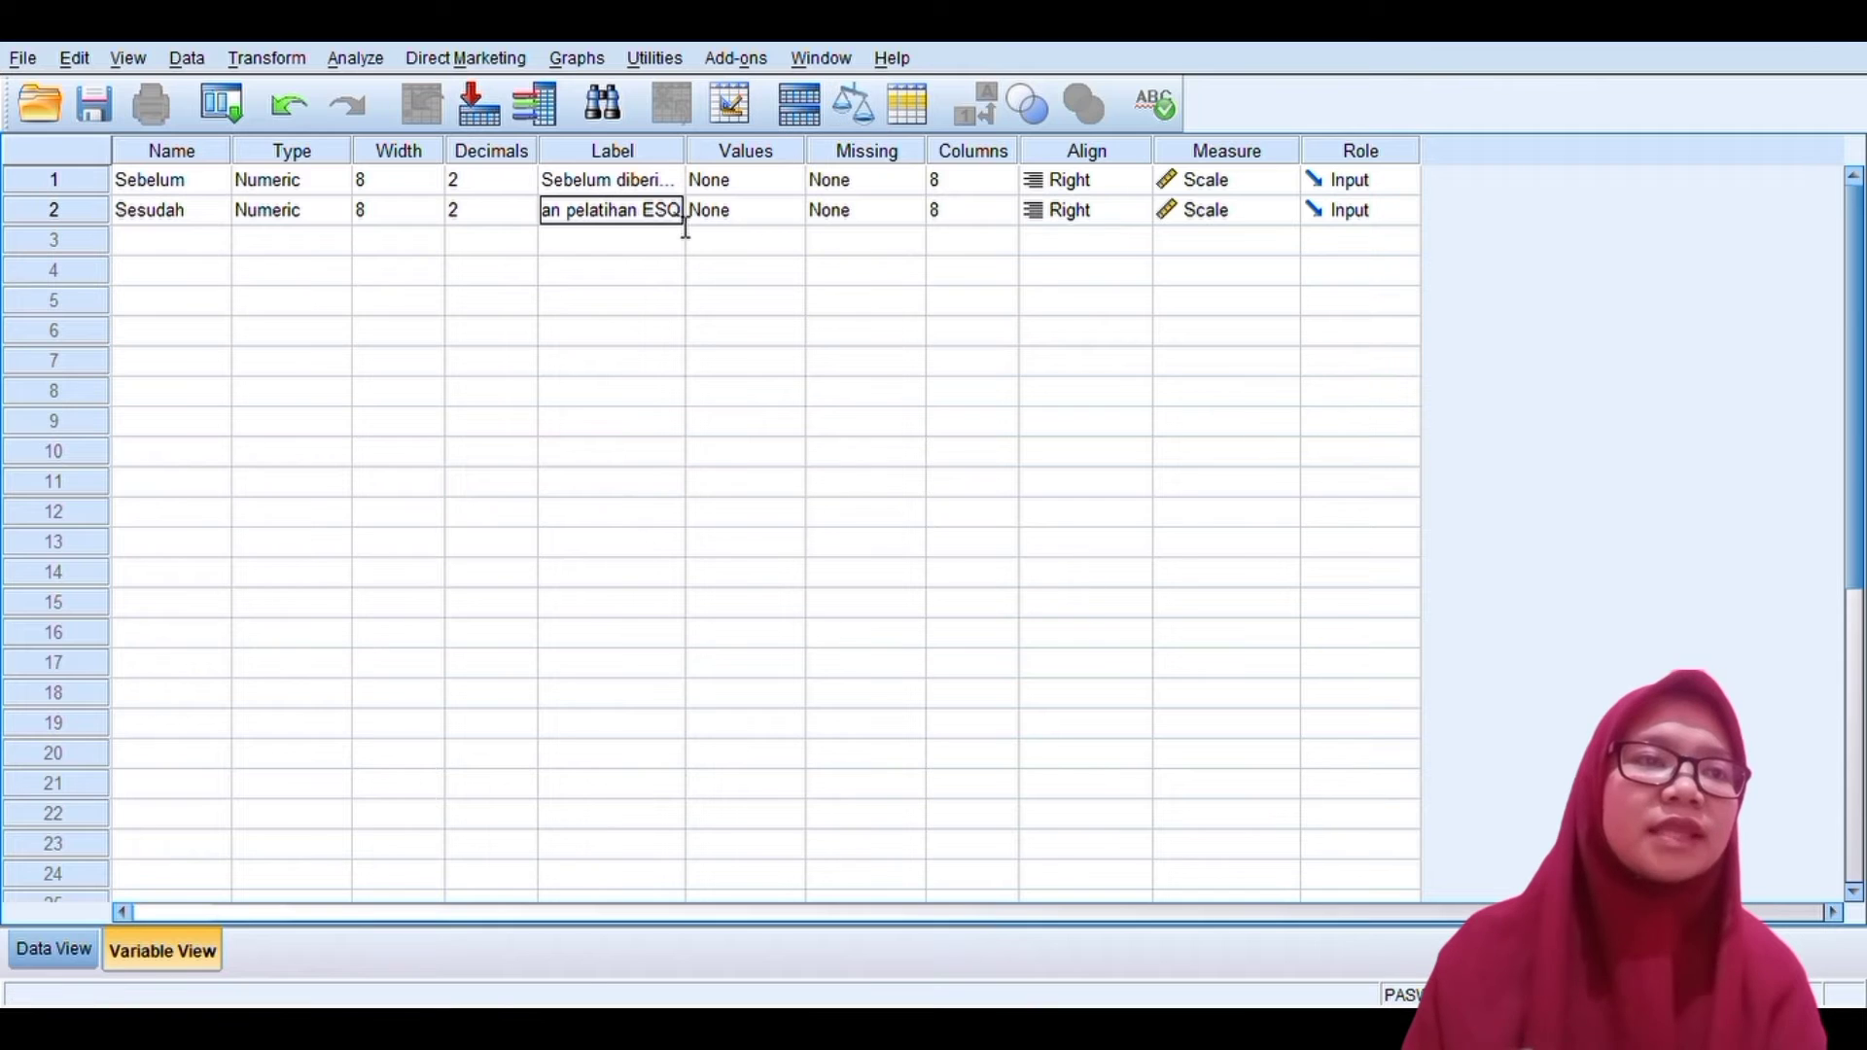
Set the decimals to 0 for both the Sebelum and Sesudah variables.
click(487, 192)
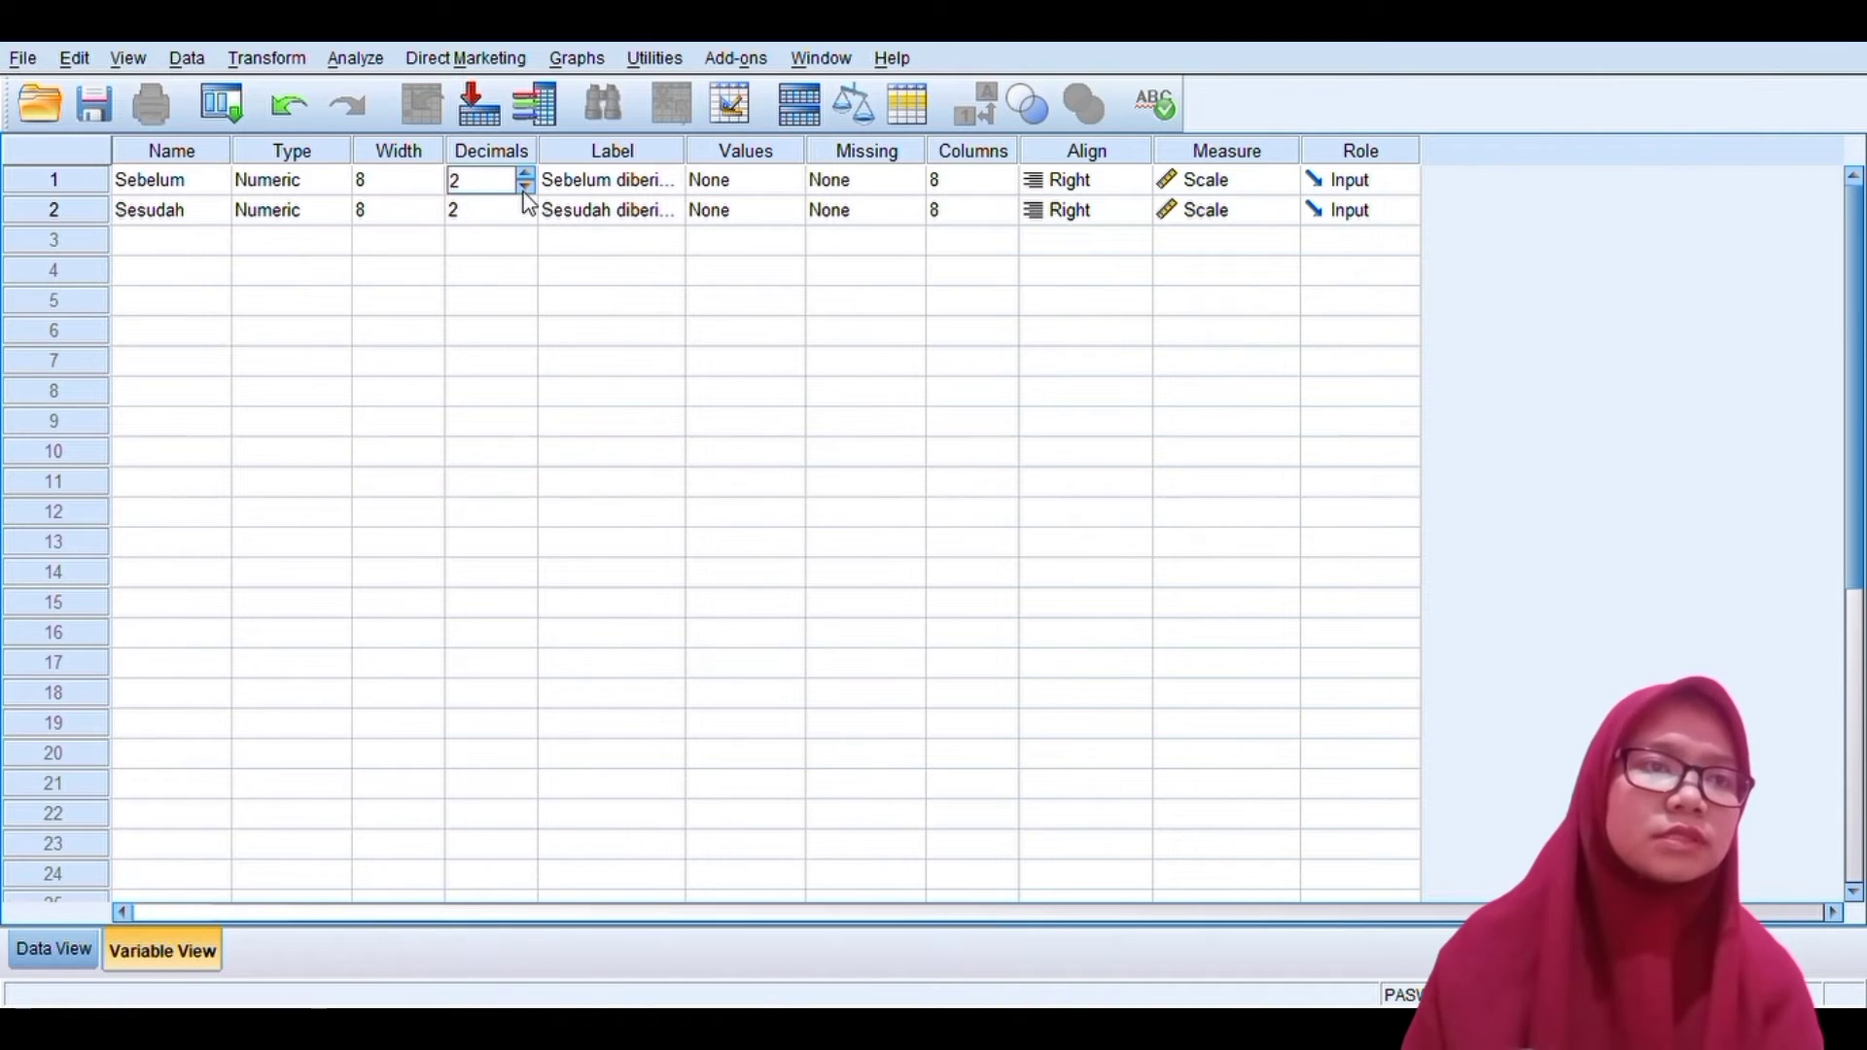
click(523, 191)
click(523, 191)
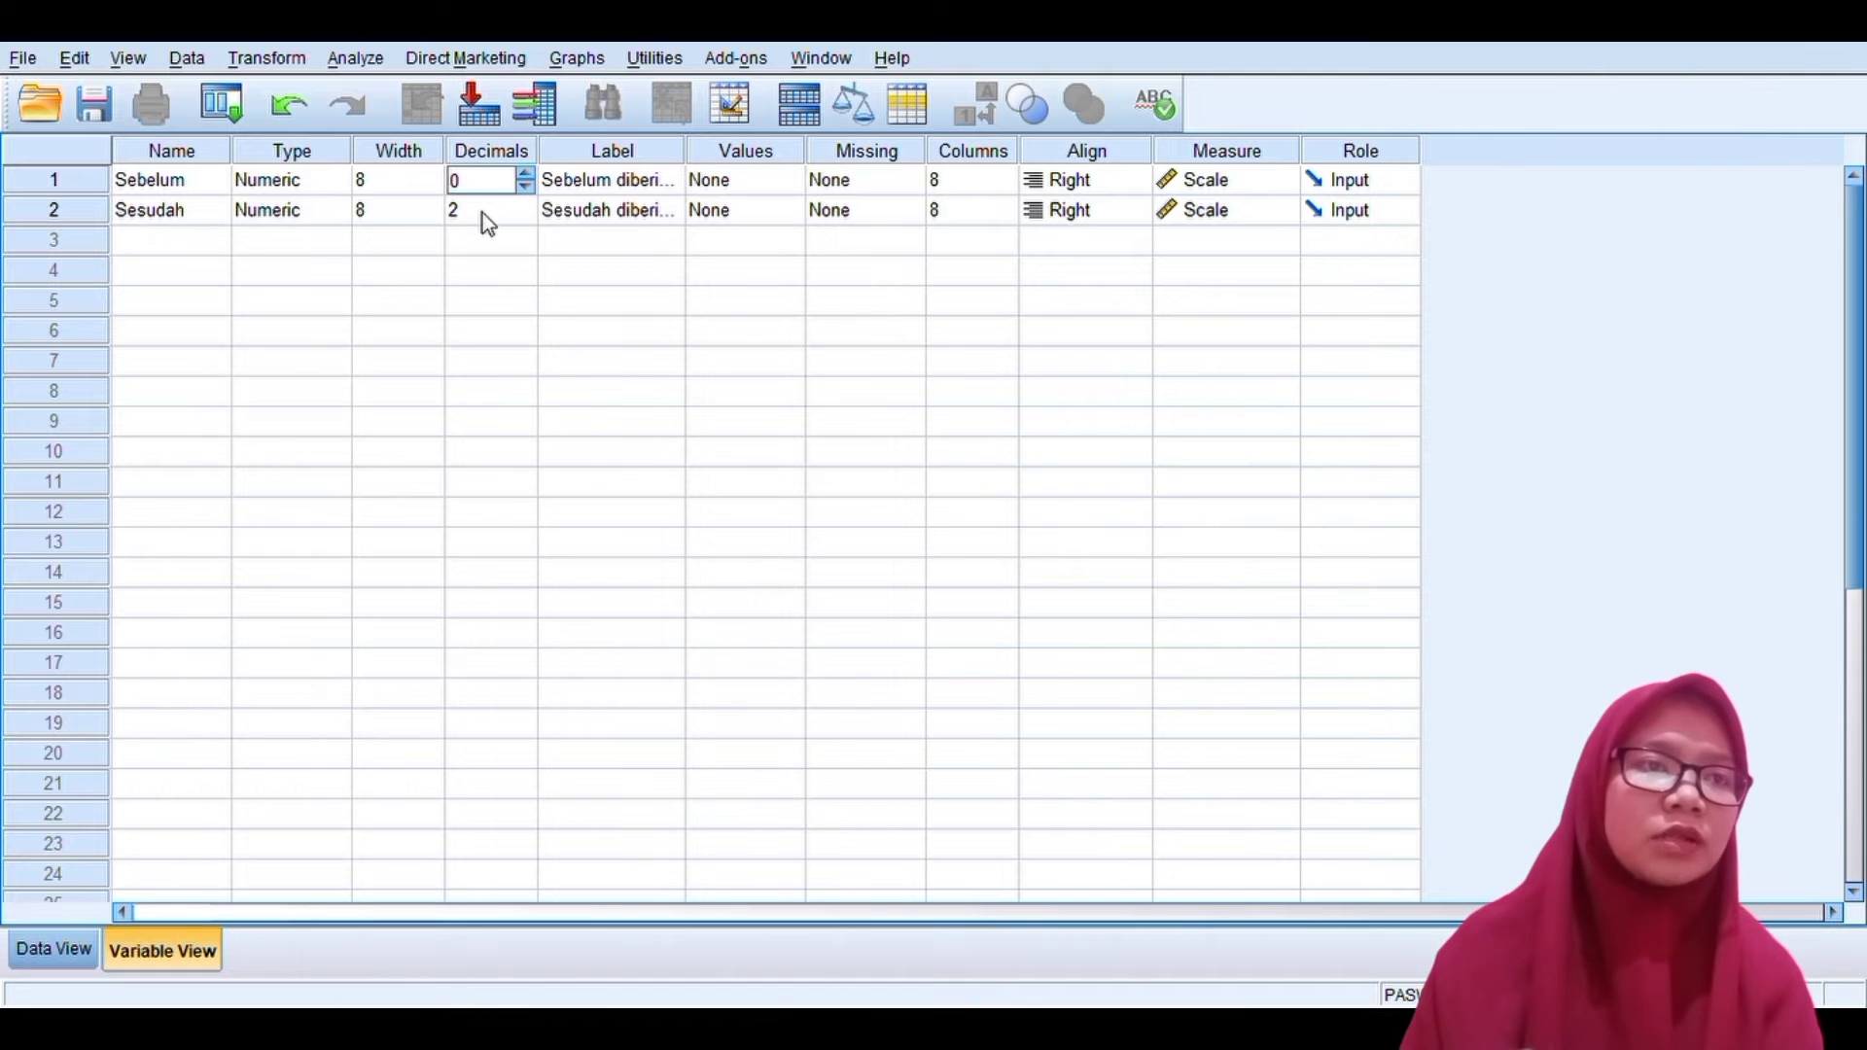
click(483, 213)
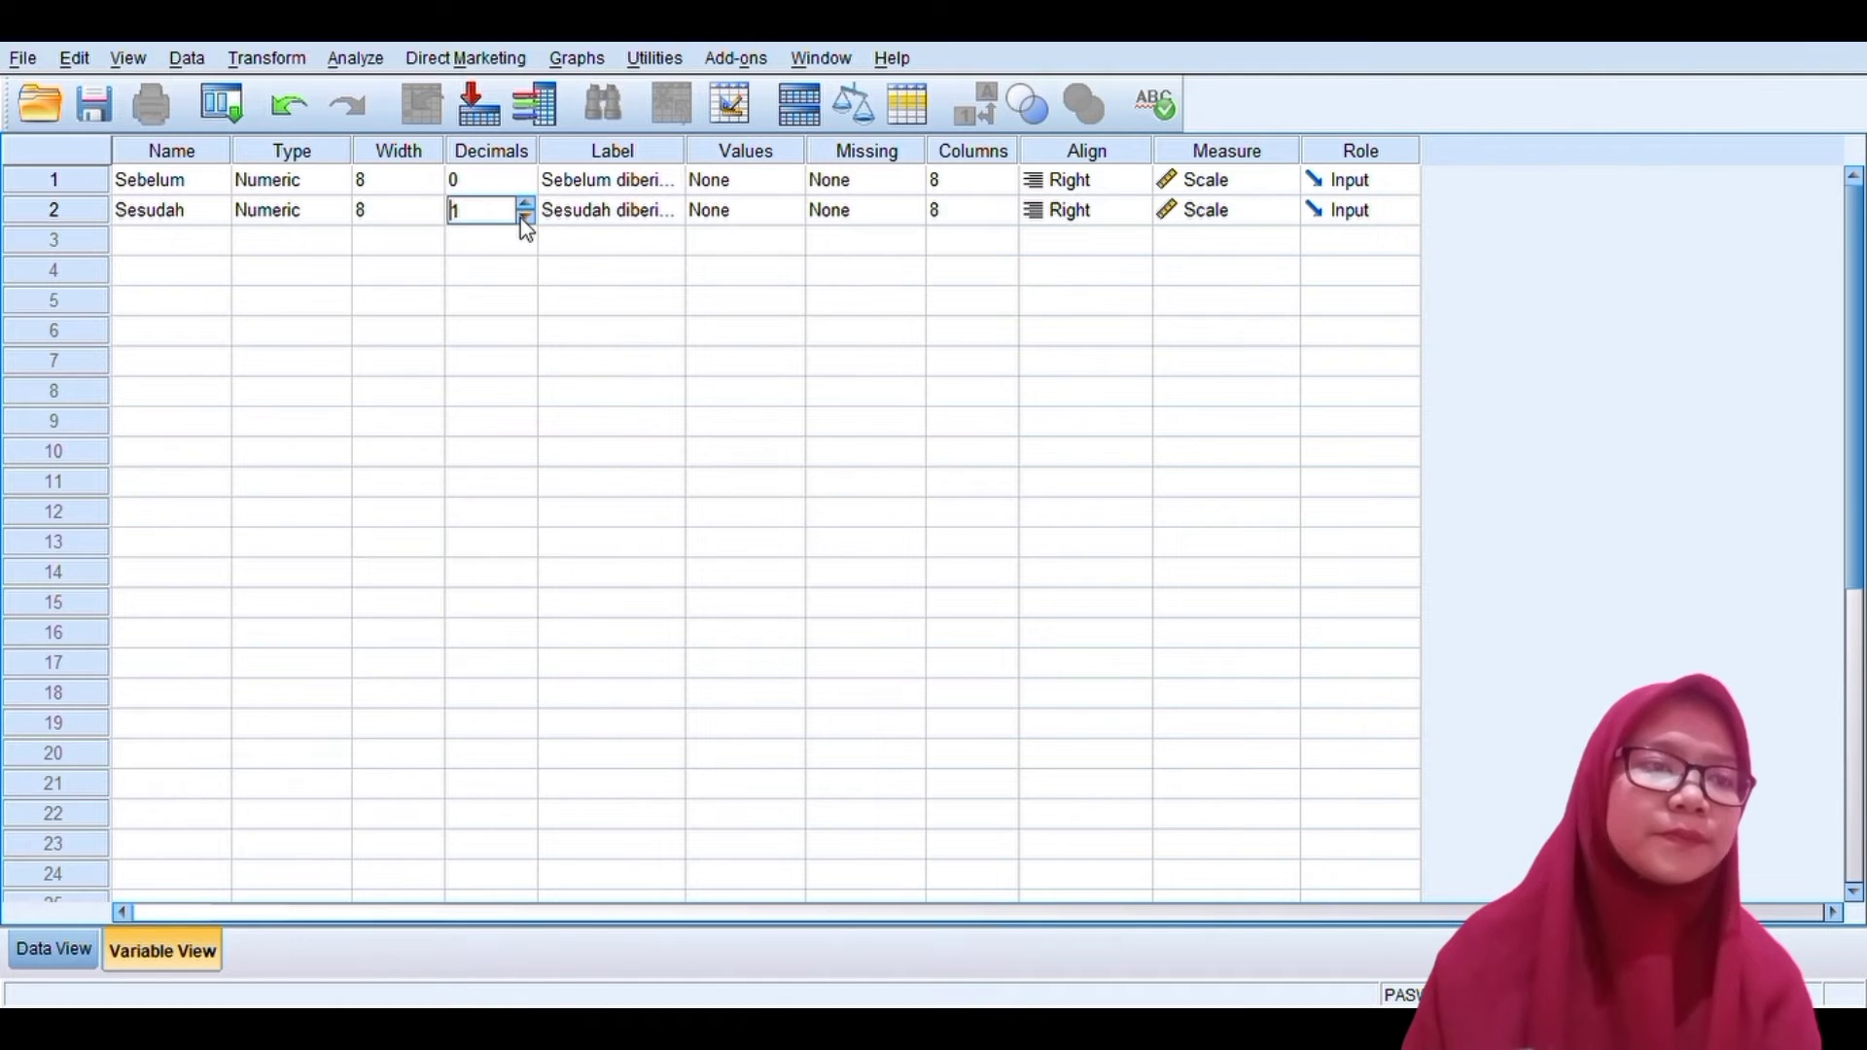
click(525, 216)
click(525, 216)
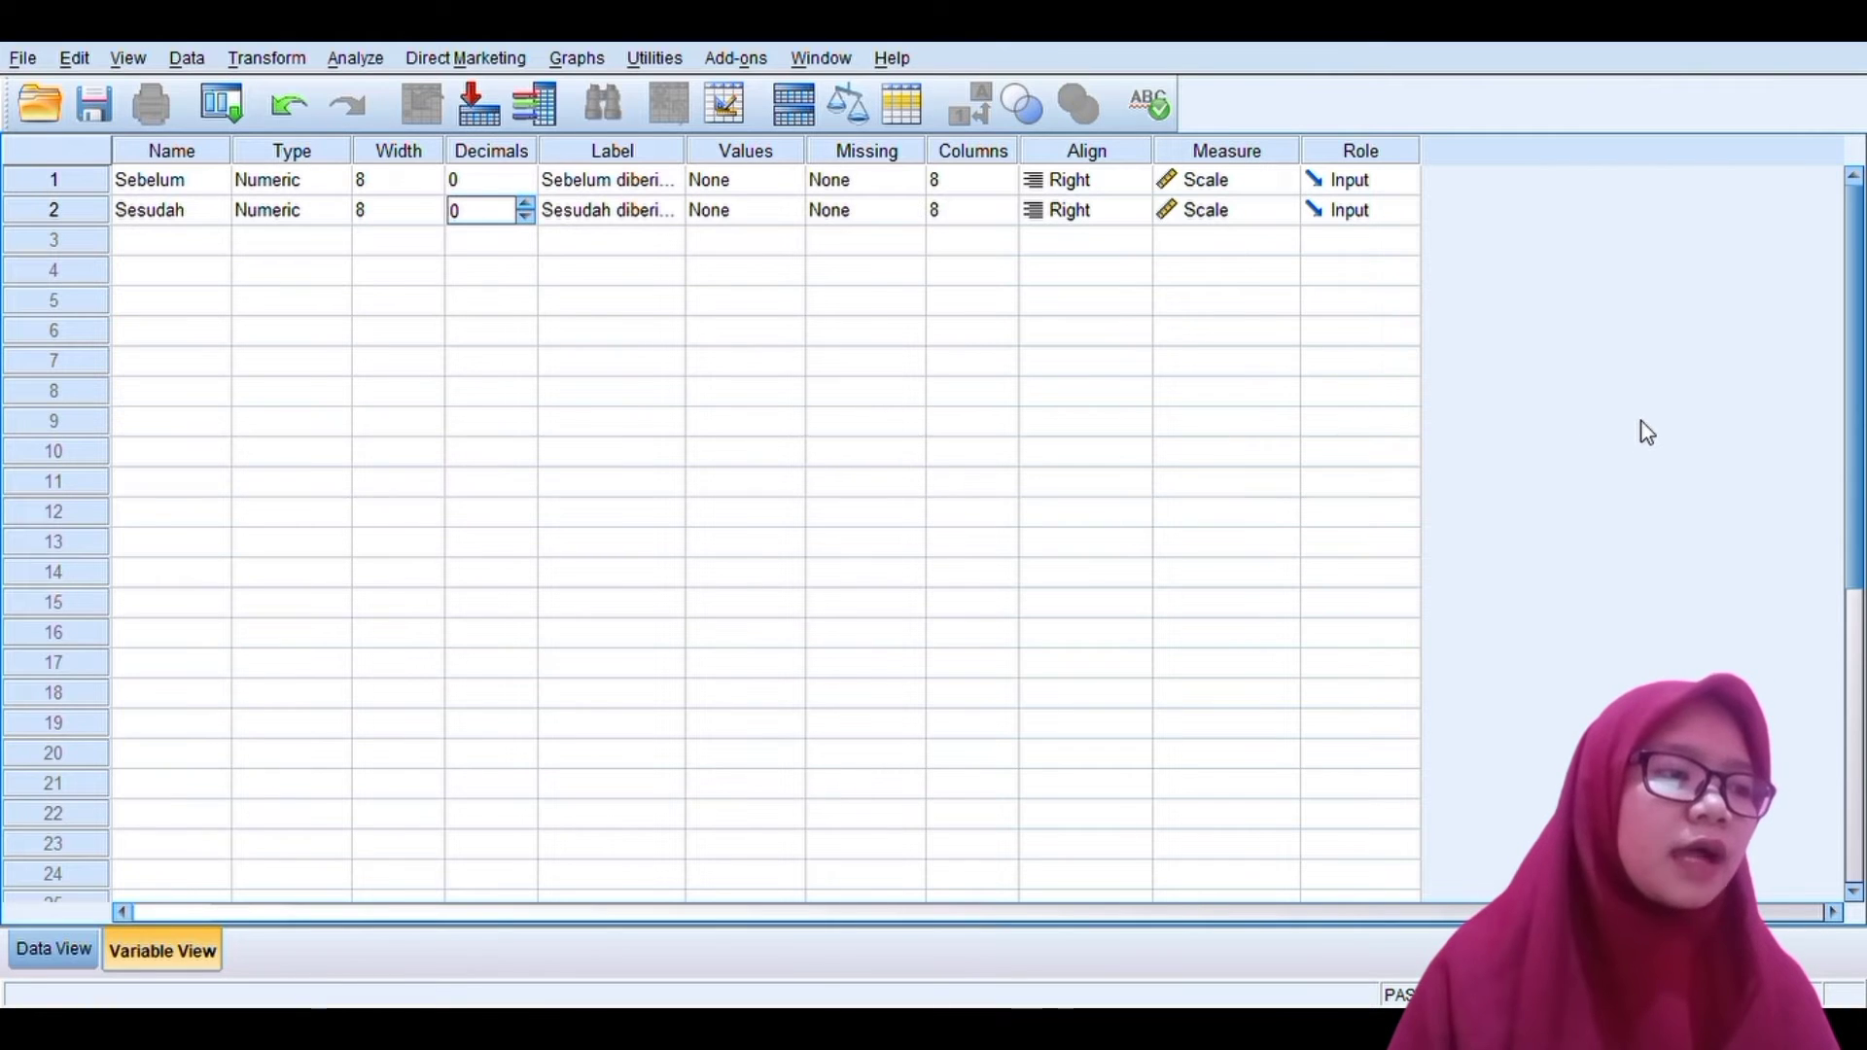
Enter the data values 72, 73, 68, 74, 79, 76, 72 and 78 for Sebelum in cases 1 to 8.
click(55, 950)
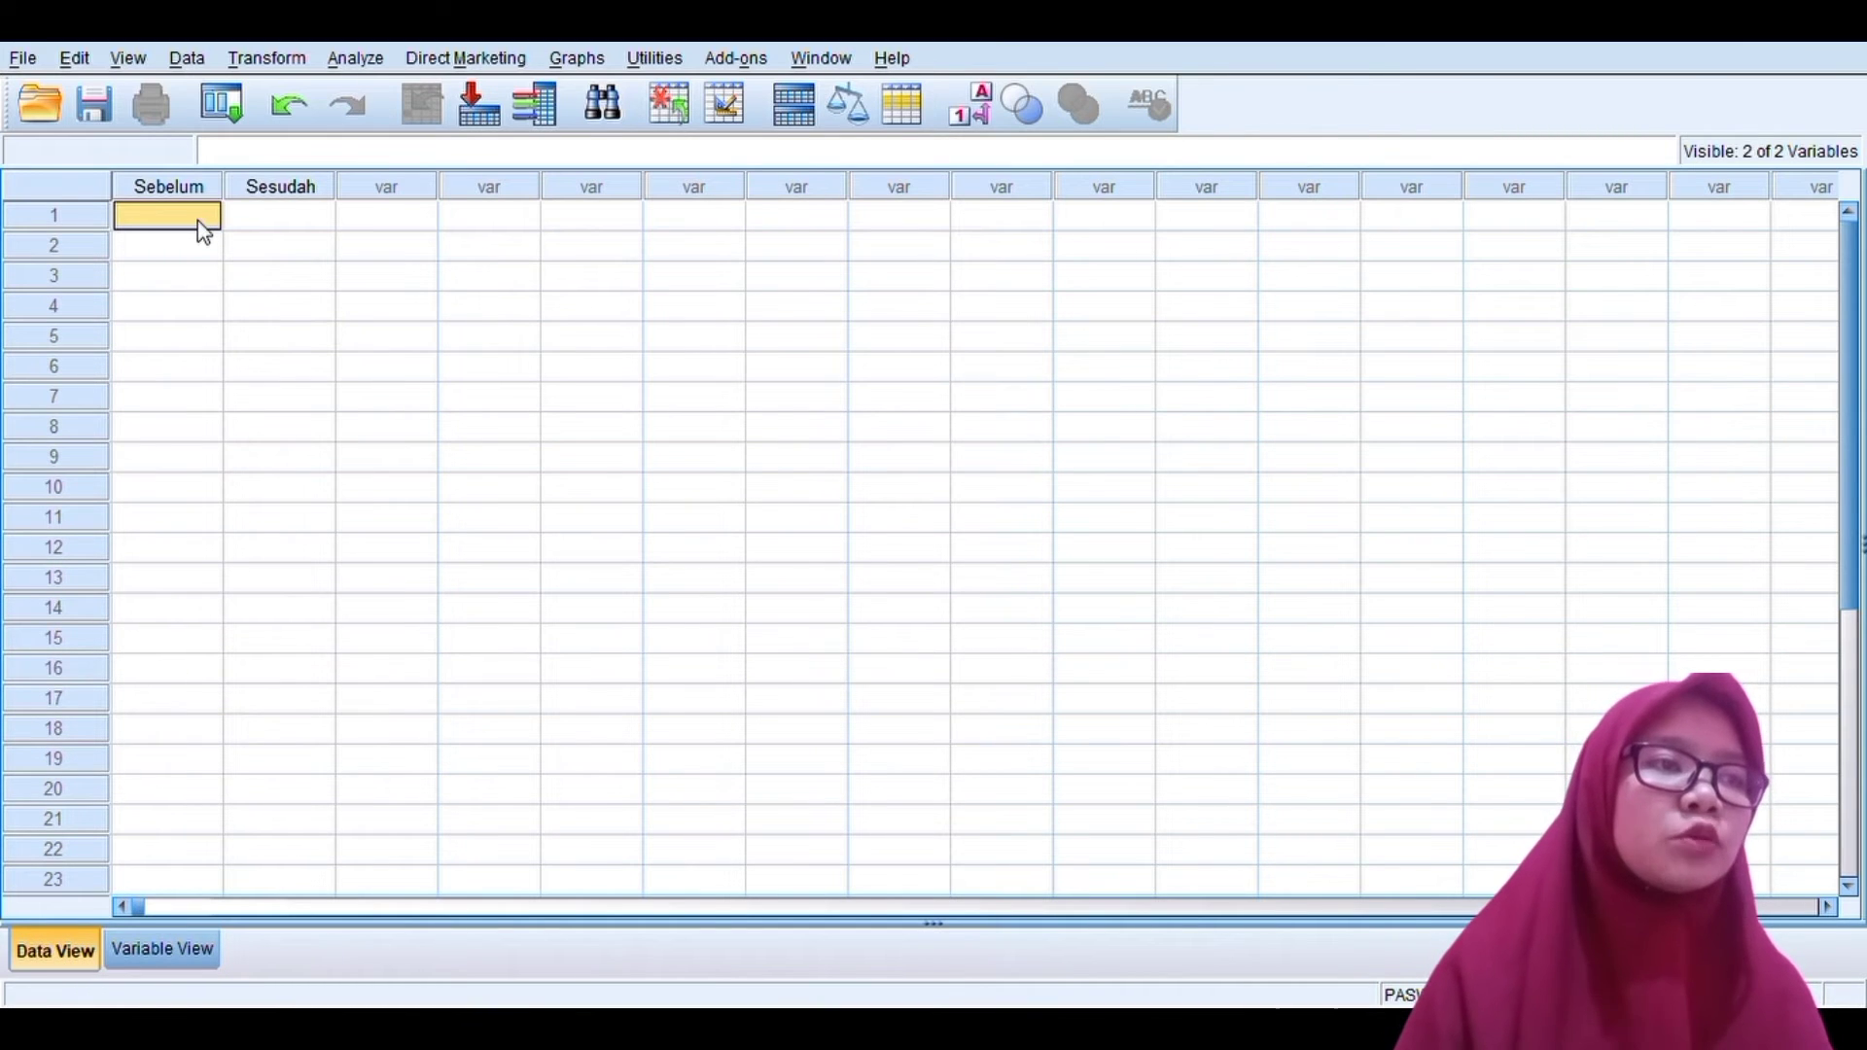
text(72)
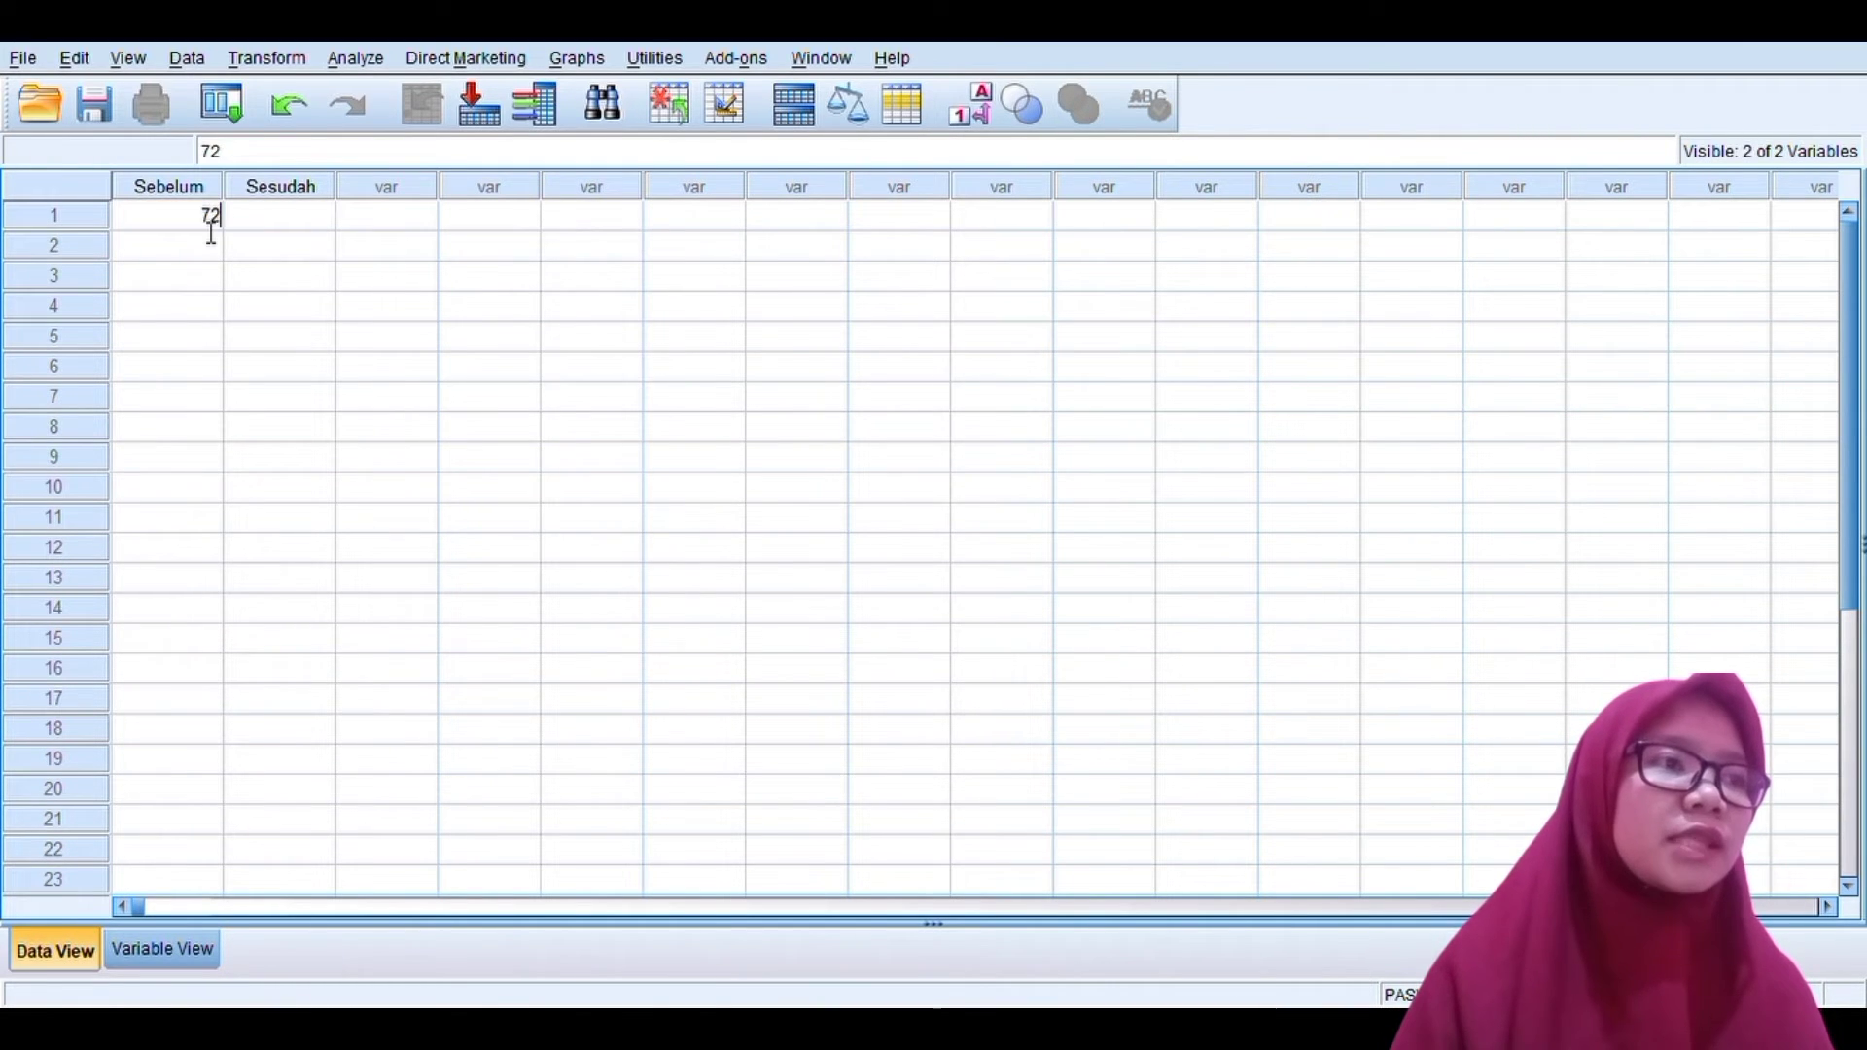
key(Return)
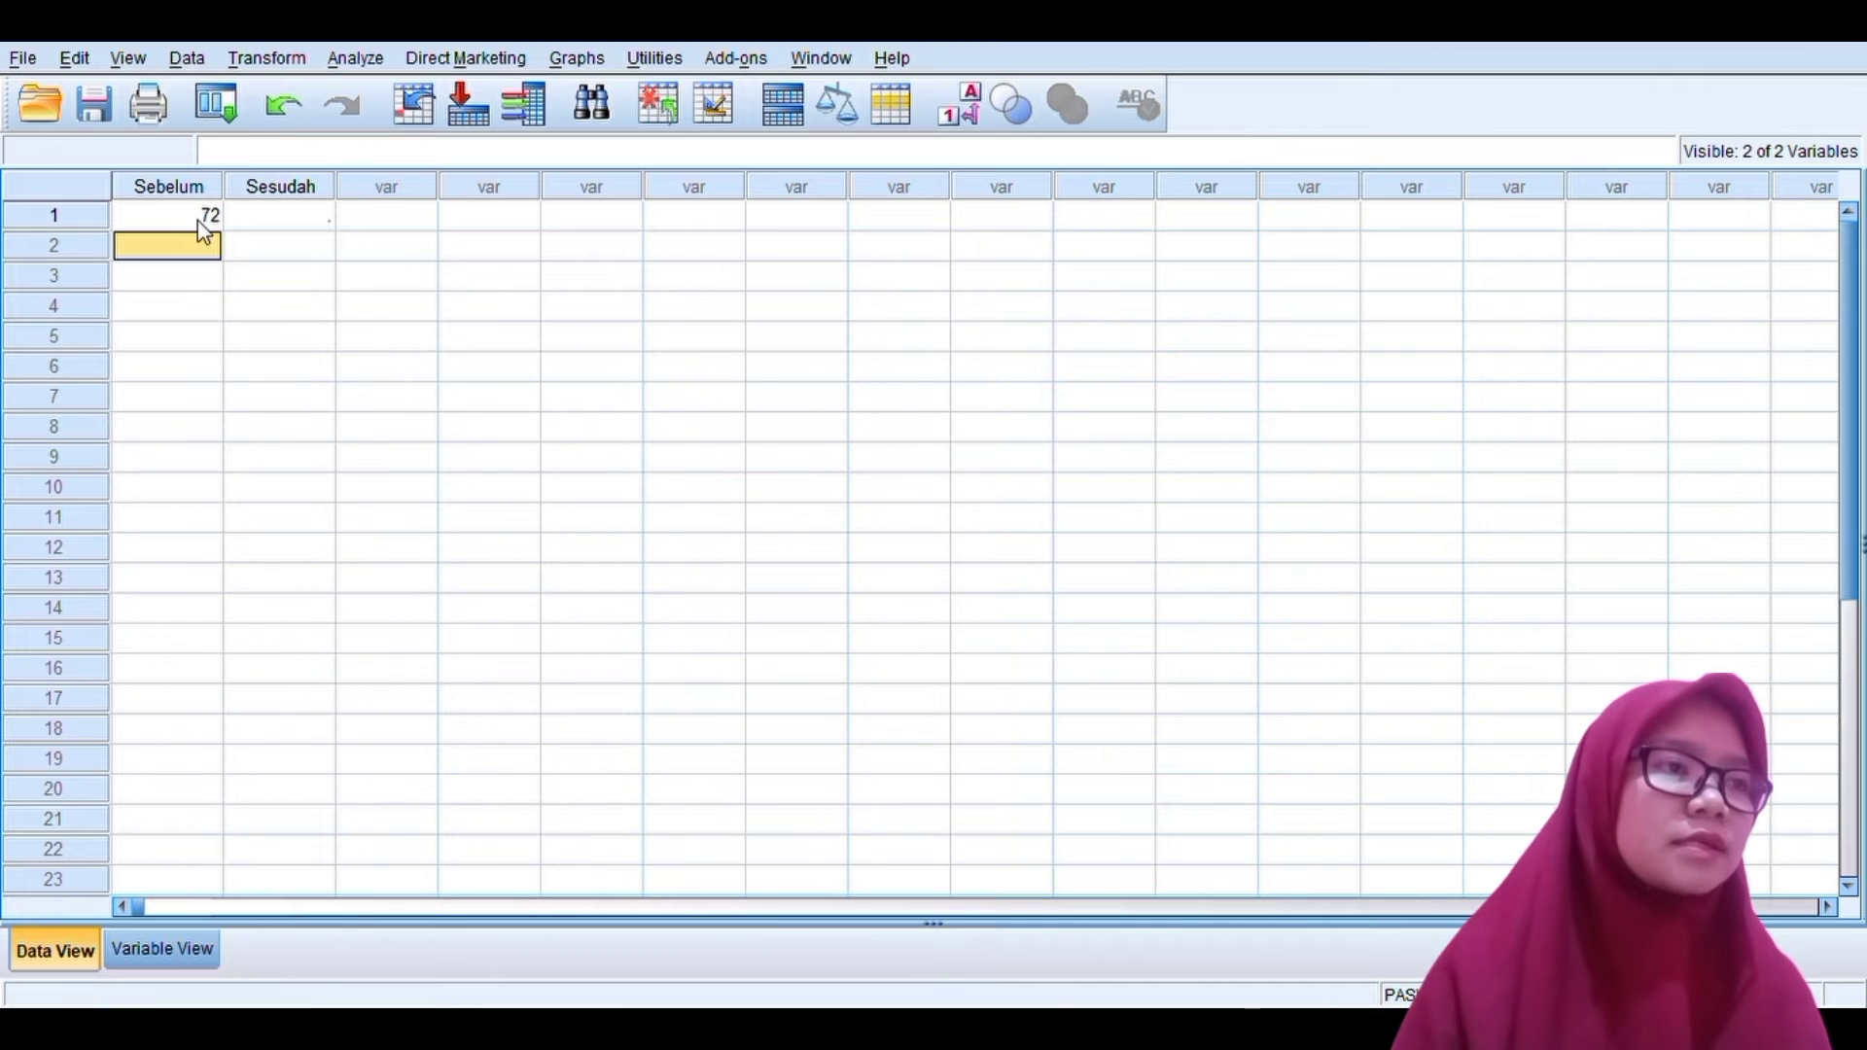
text(73)
key(Return)
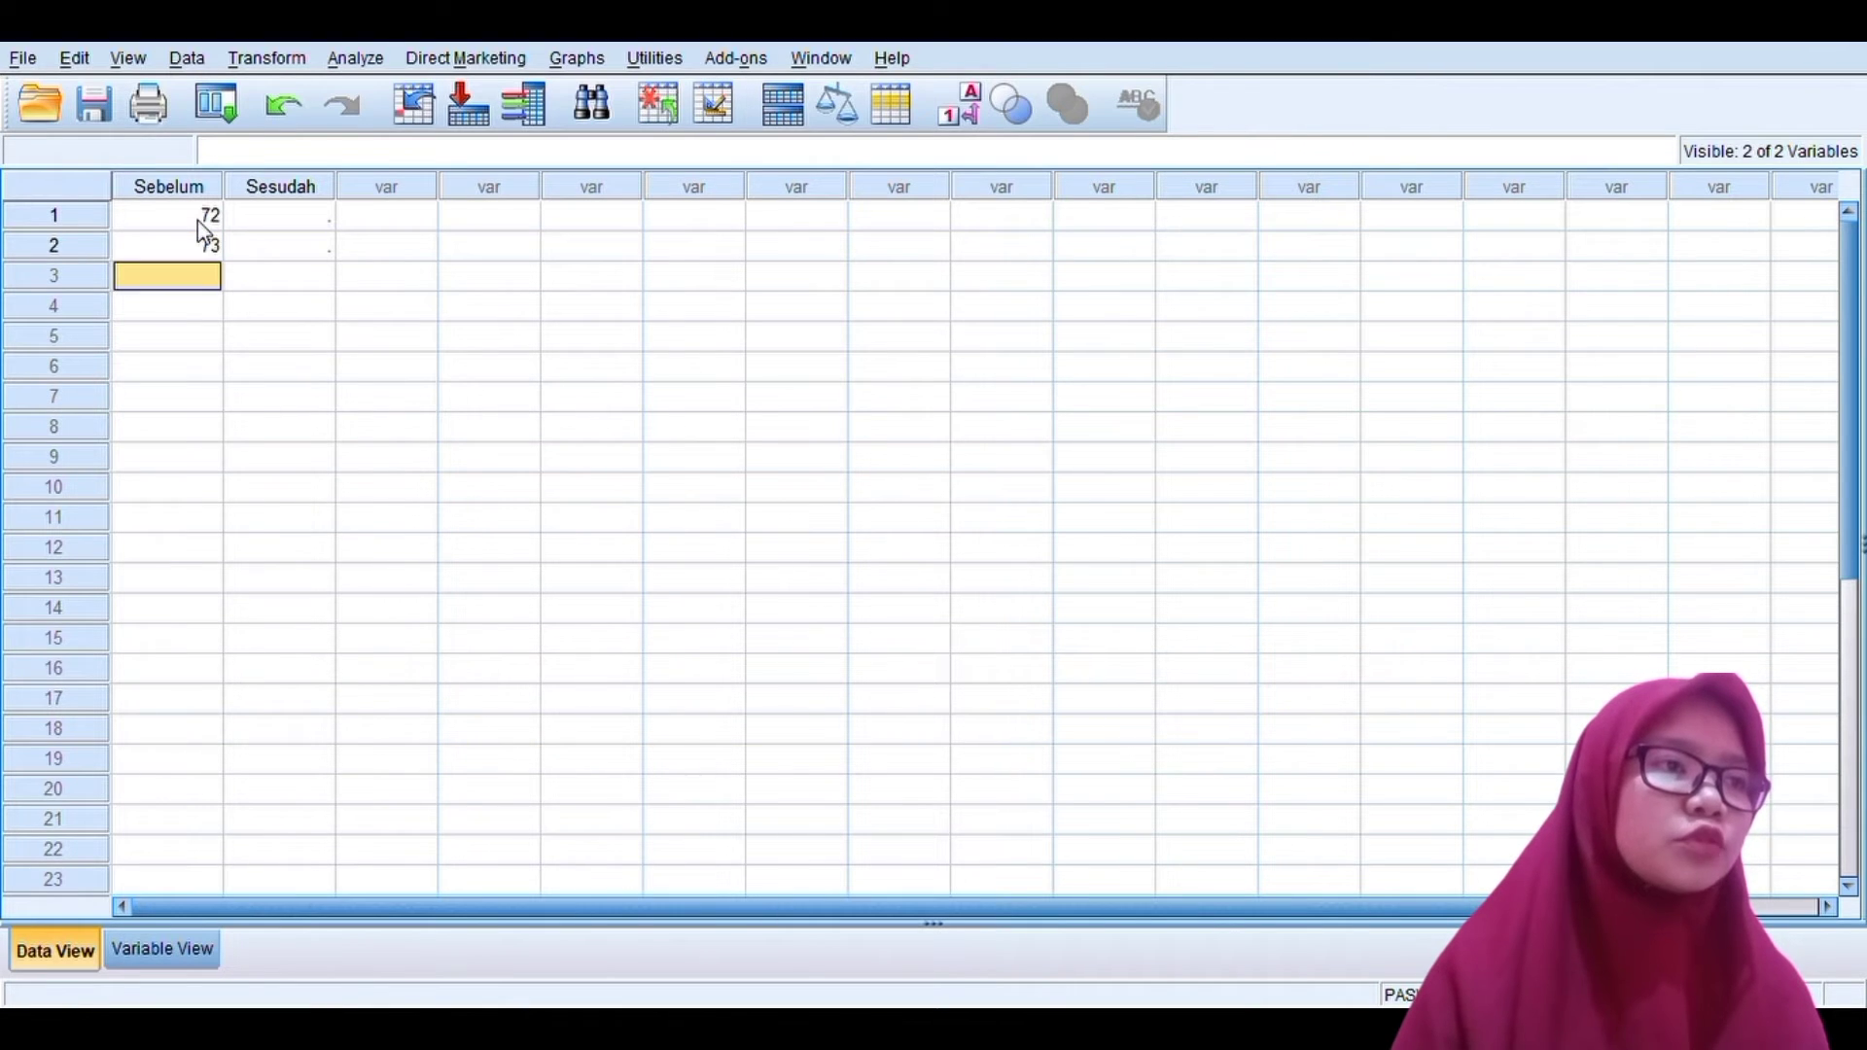
text(8)
key(BackSpace)
text(68)
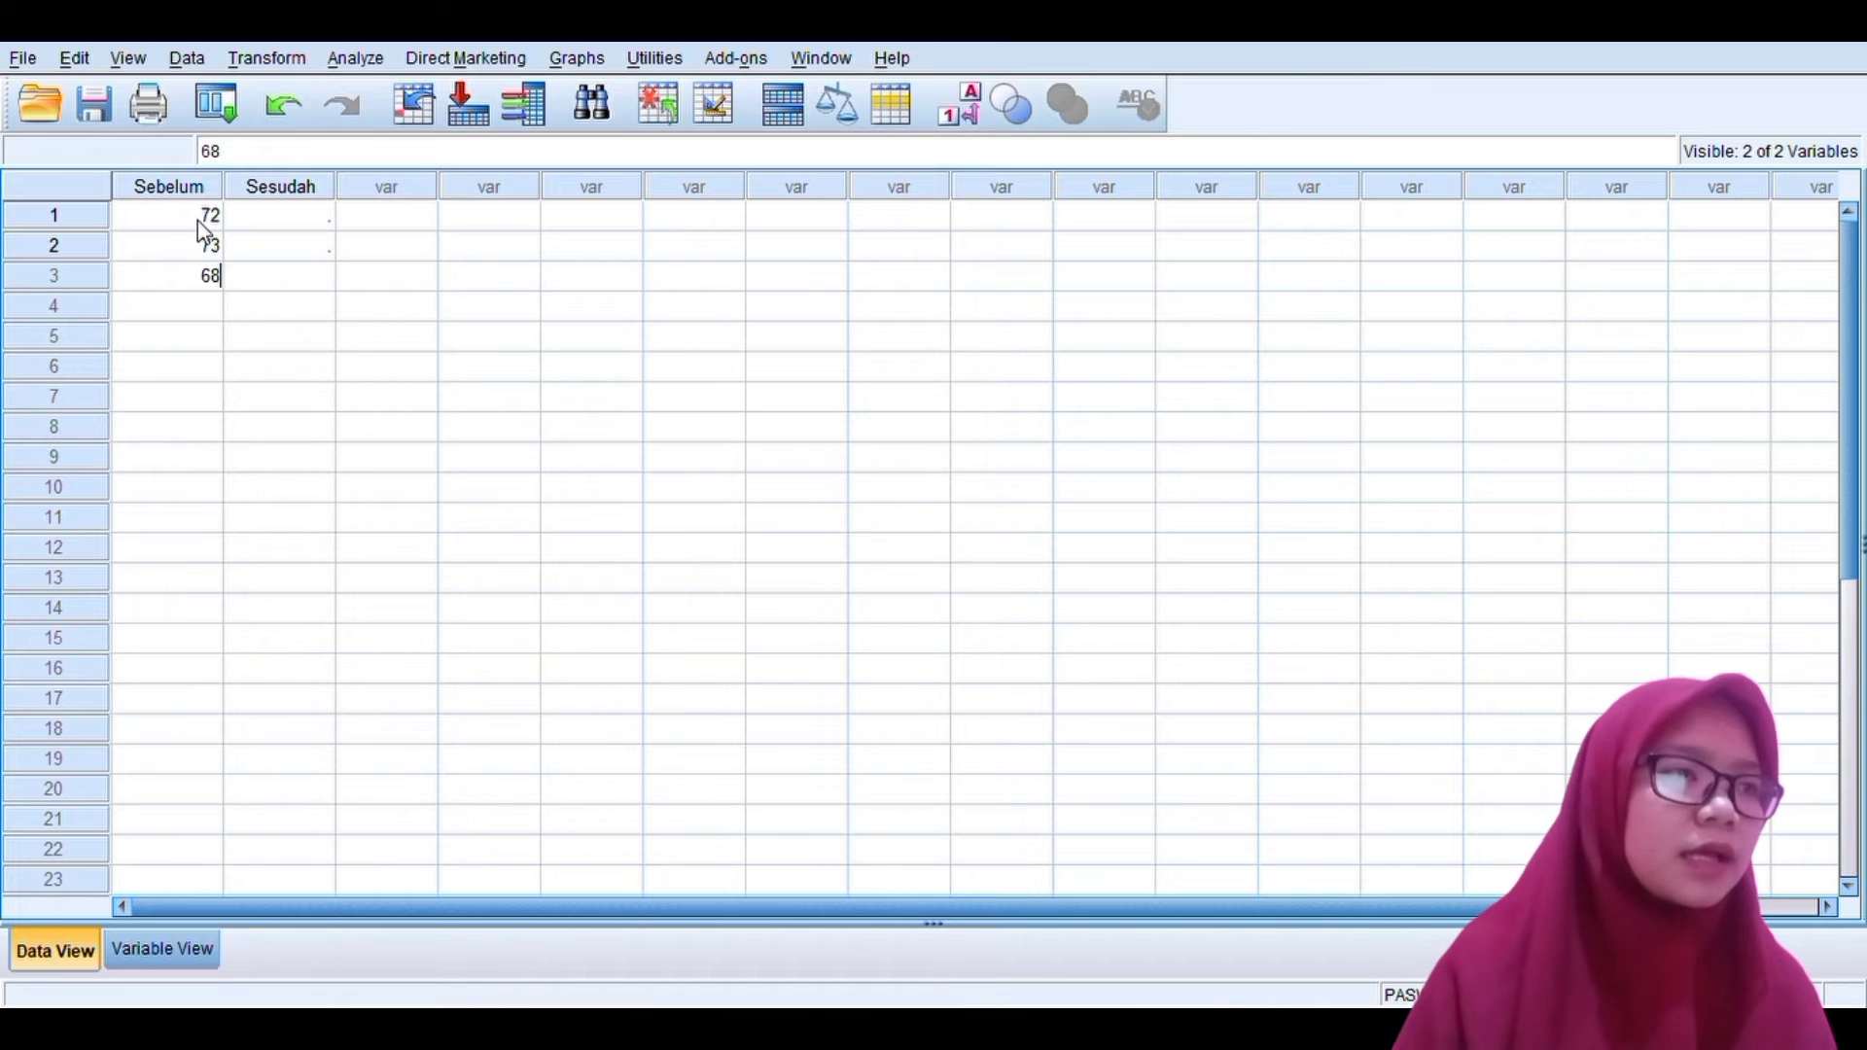
key(Return)
text(74)
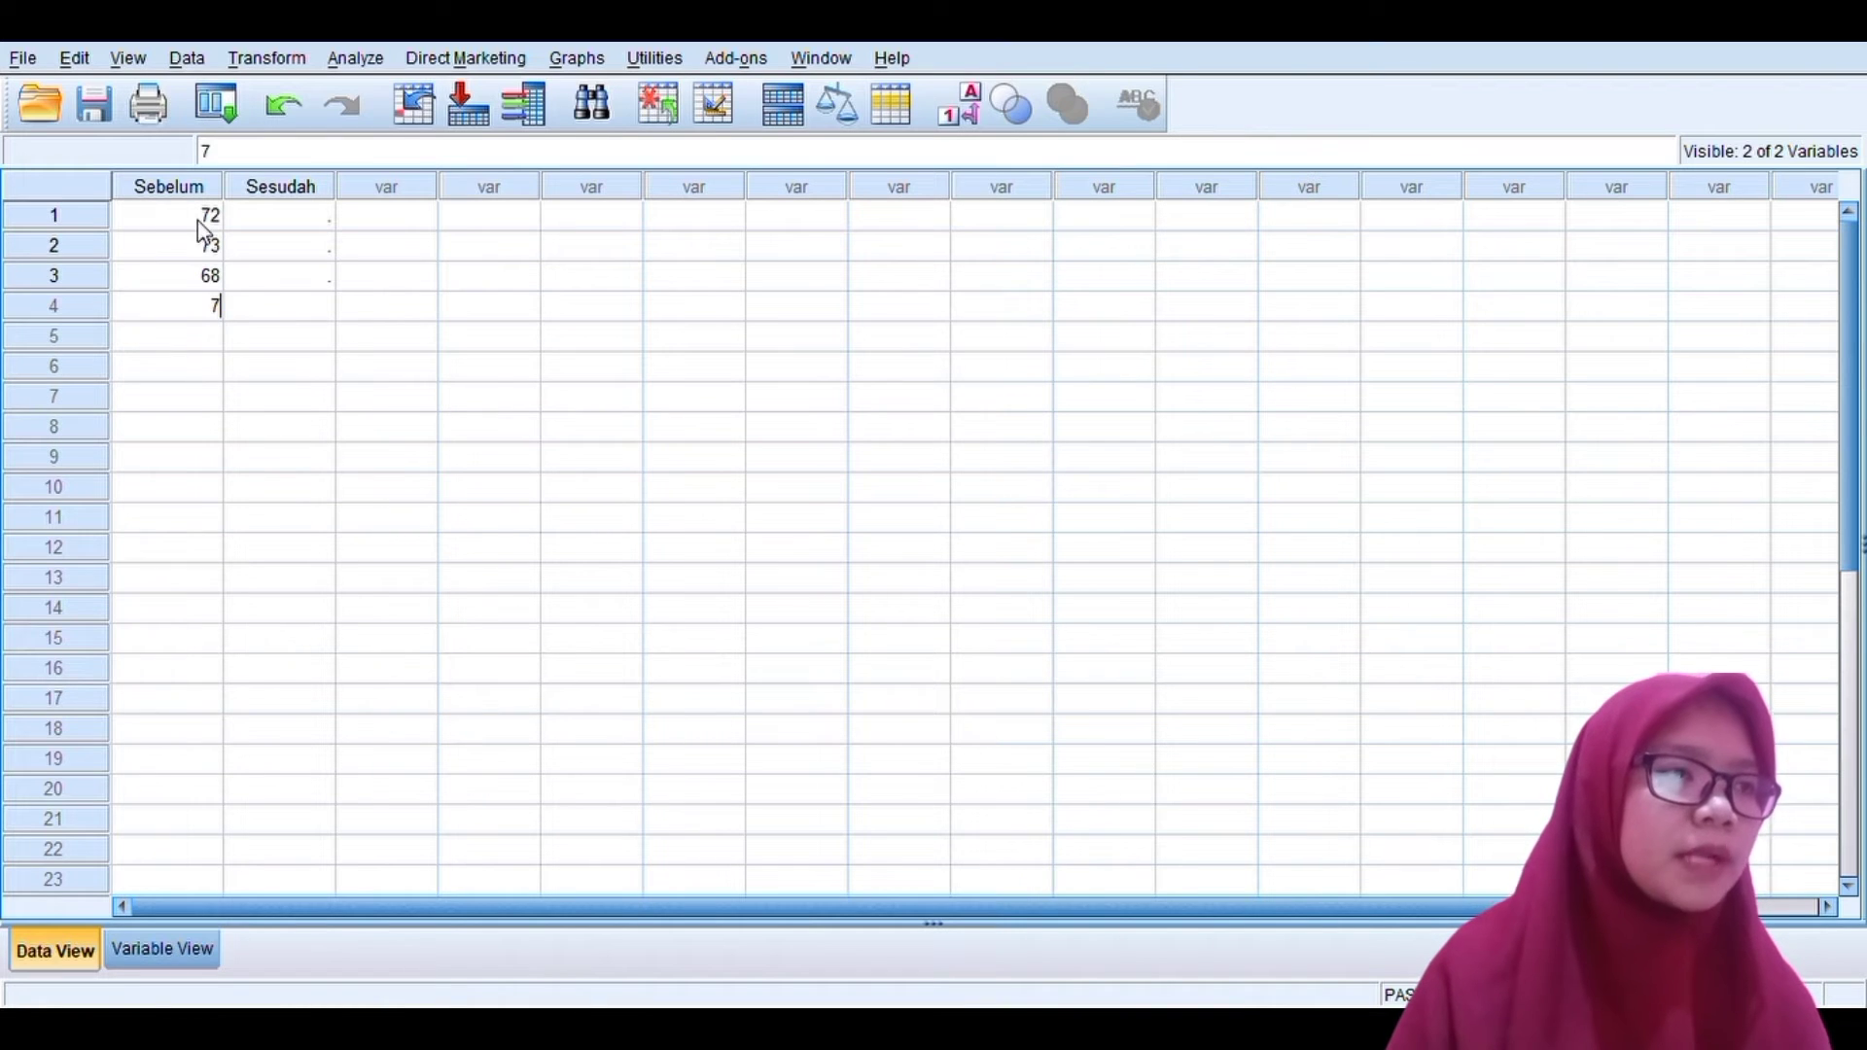
key(Return)
text(79)
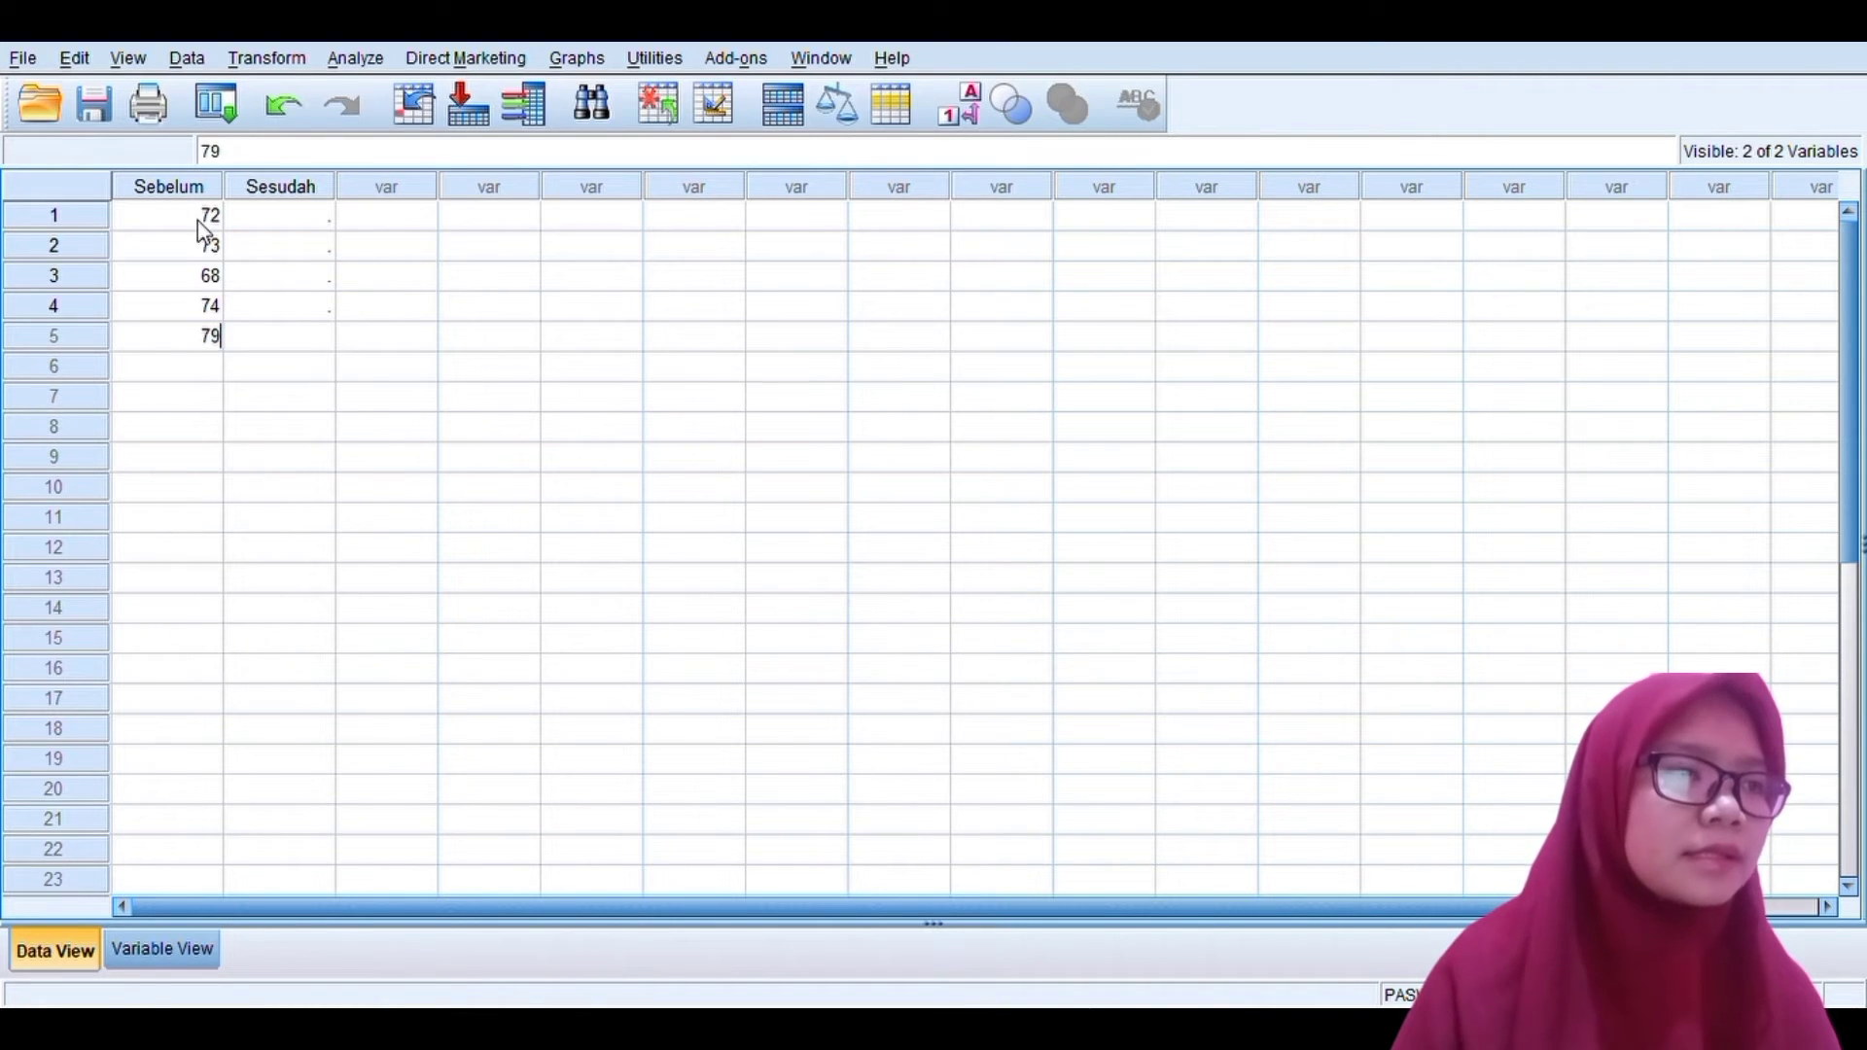
key(Return)
text(76)
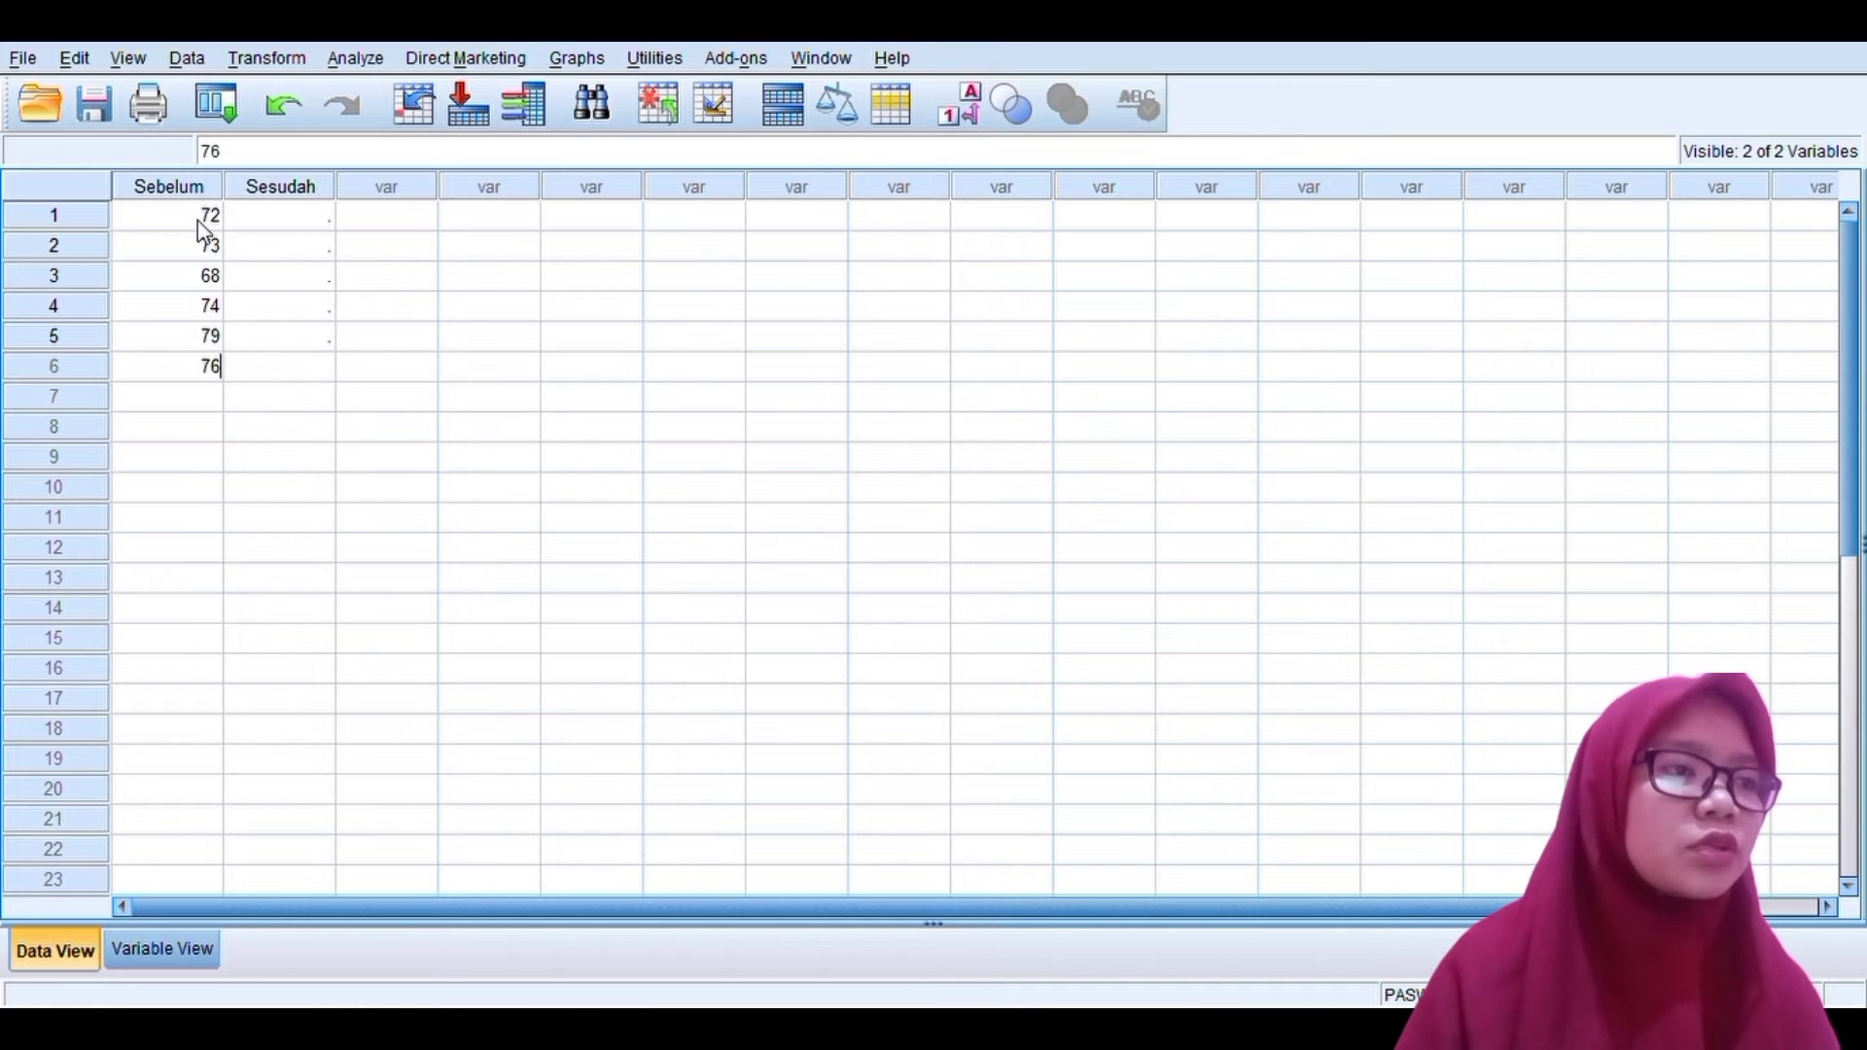
key(Return)
text(72)
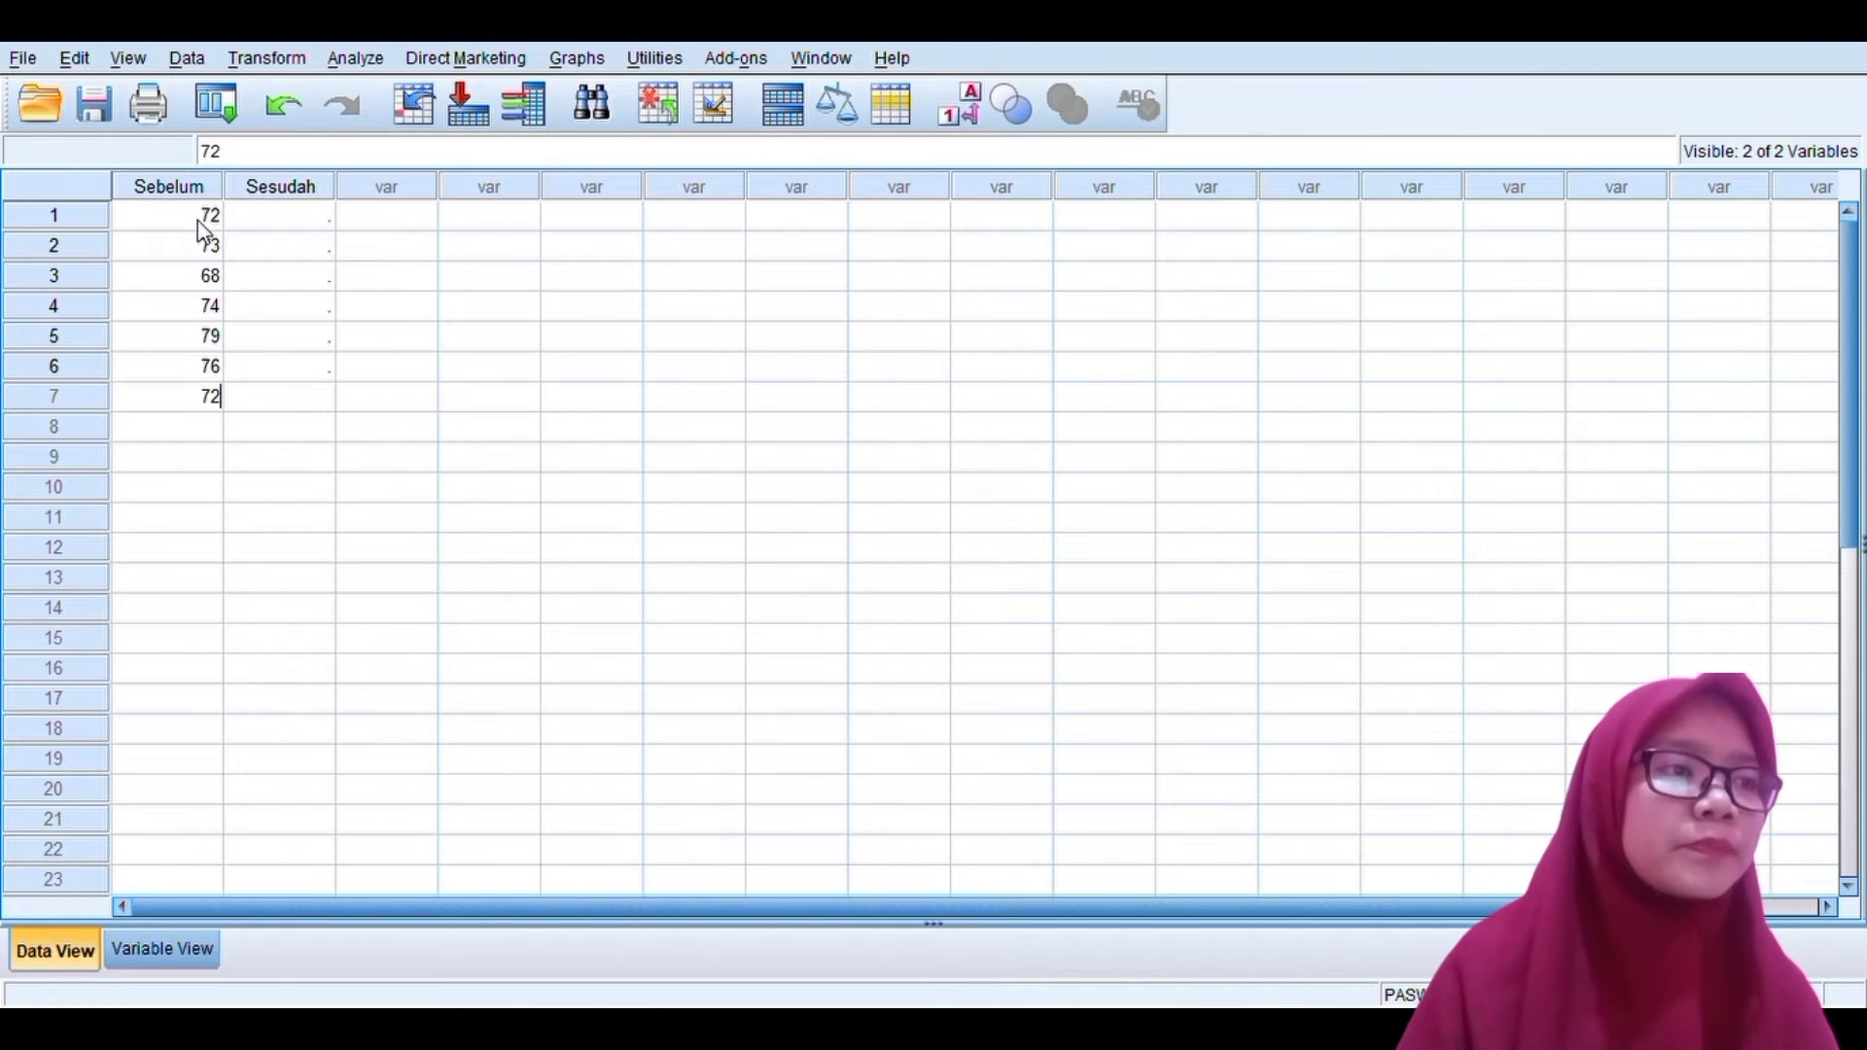
key(Return)
text(7)
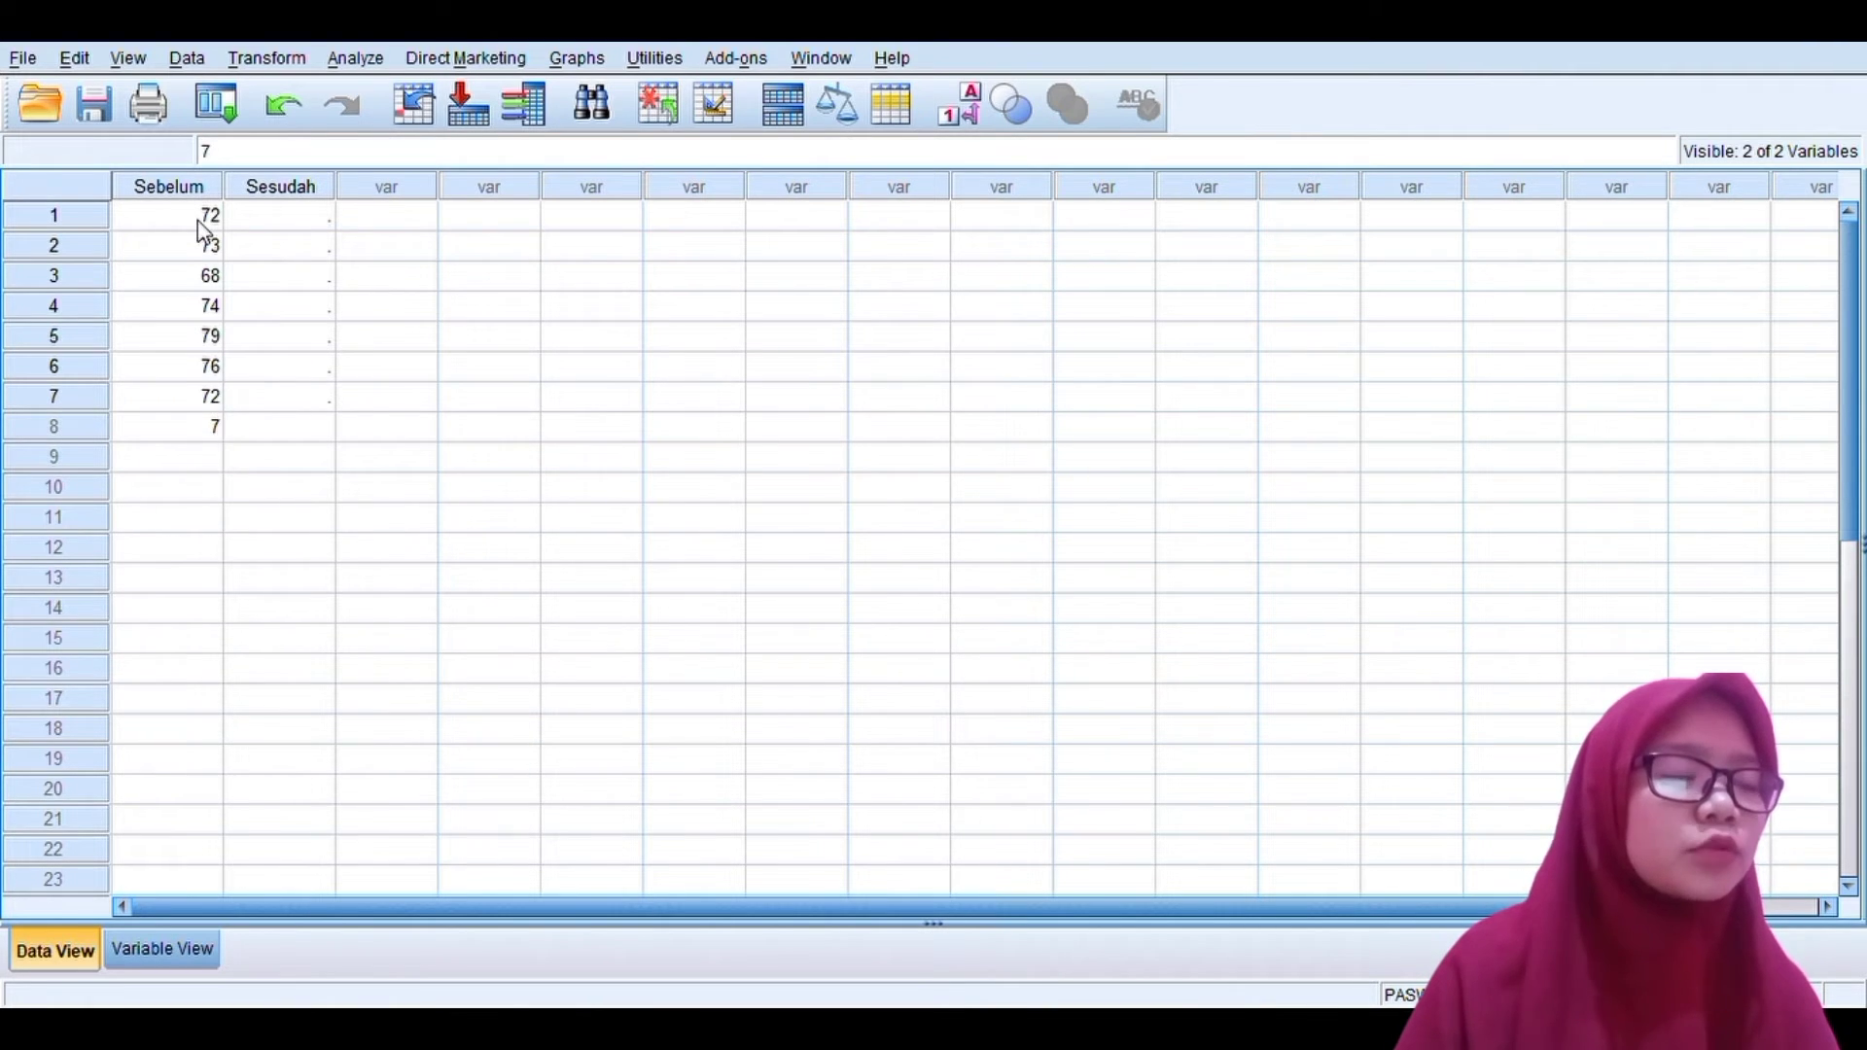
text(8)
key(Return)
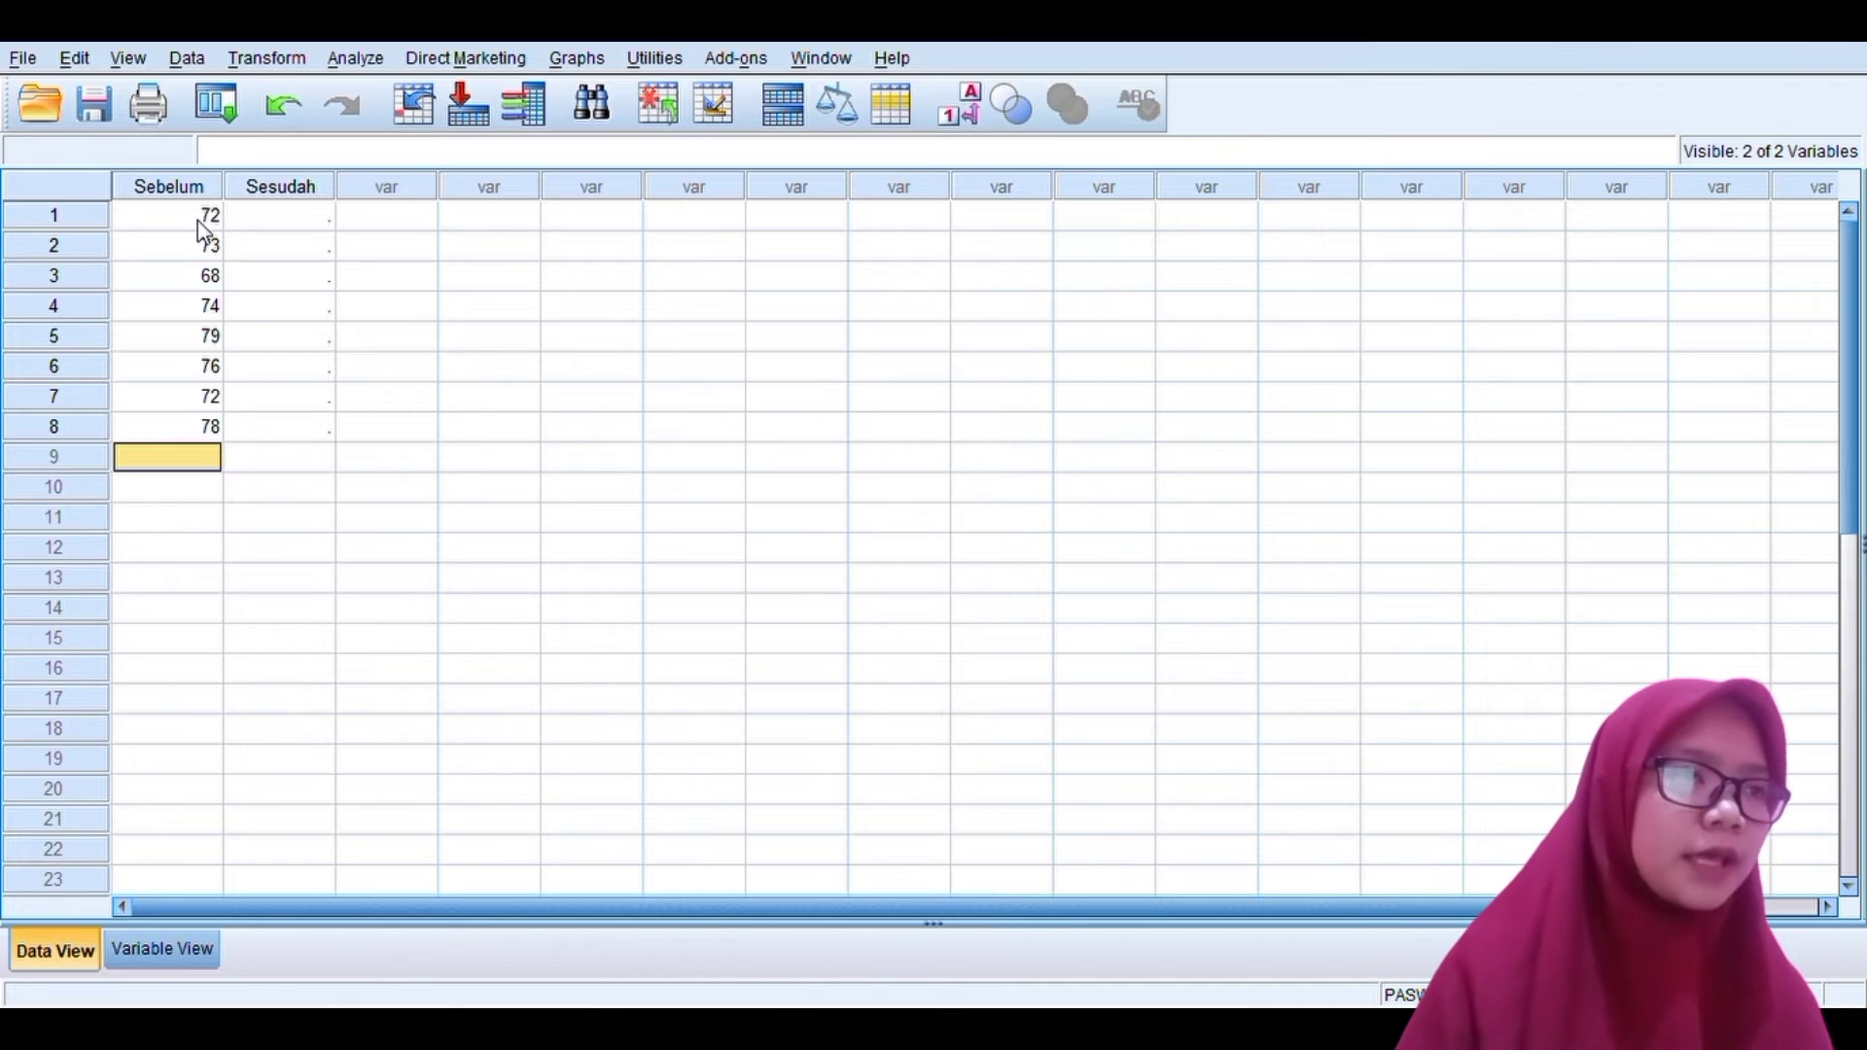
Enter the data values 79, 76, 72, 70, 70, 71 and 63 for Sebelum in cases 9 to 15.
text(79)
key(Return)
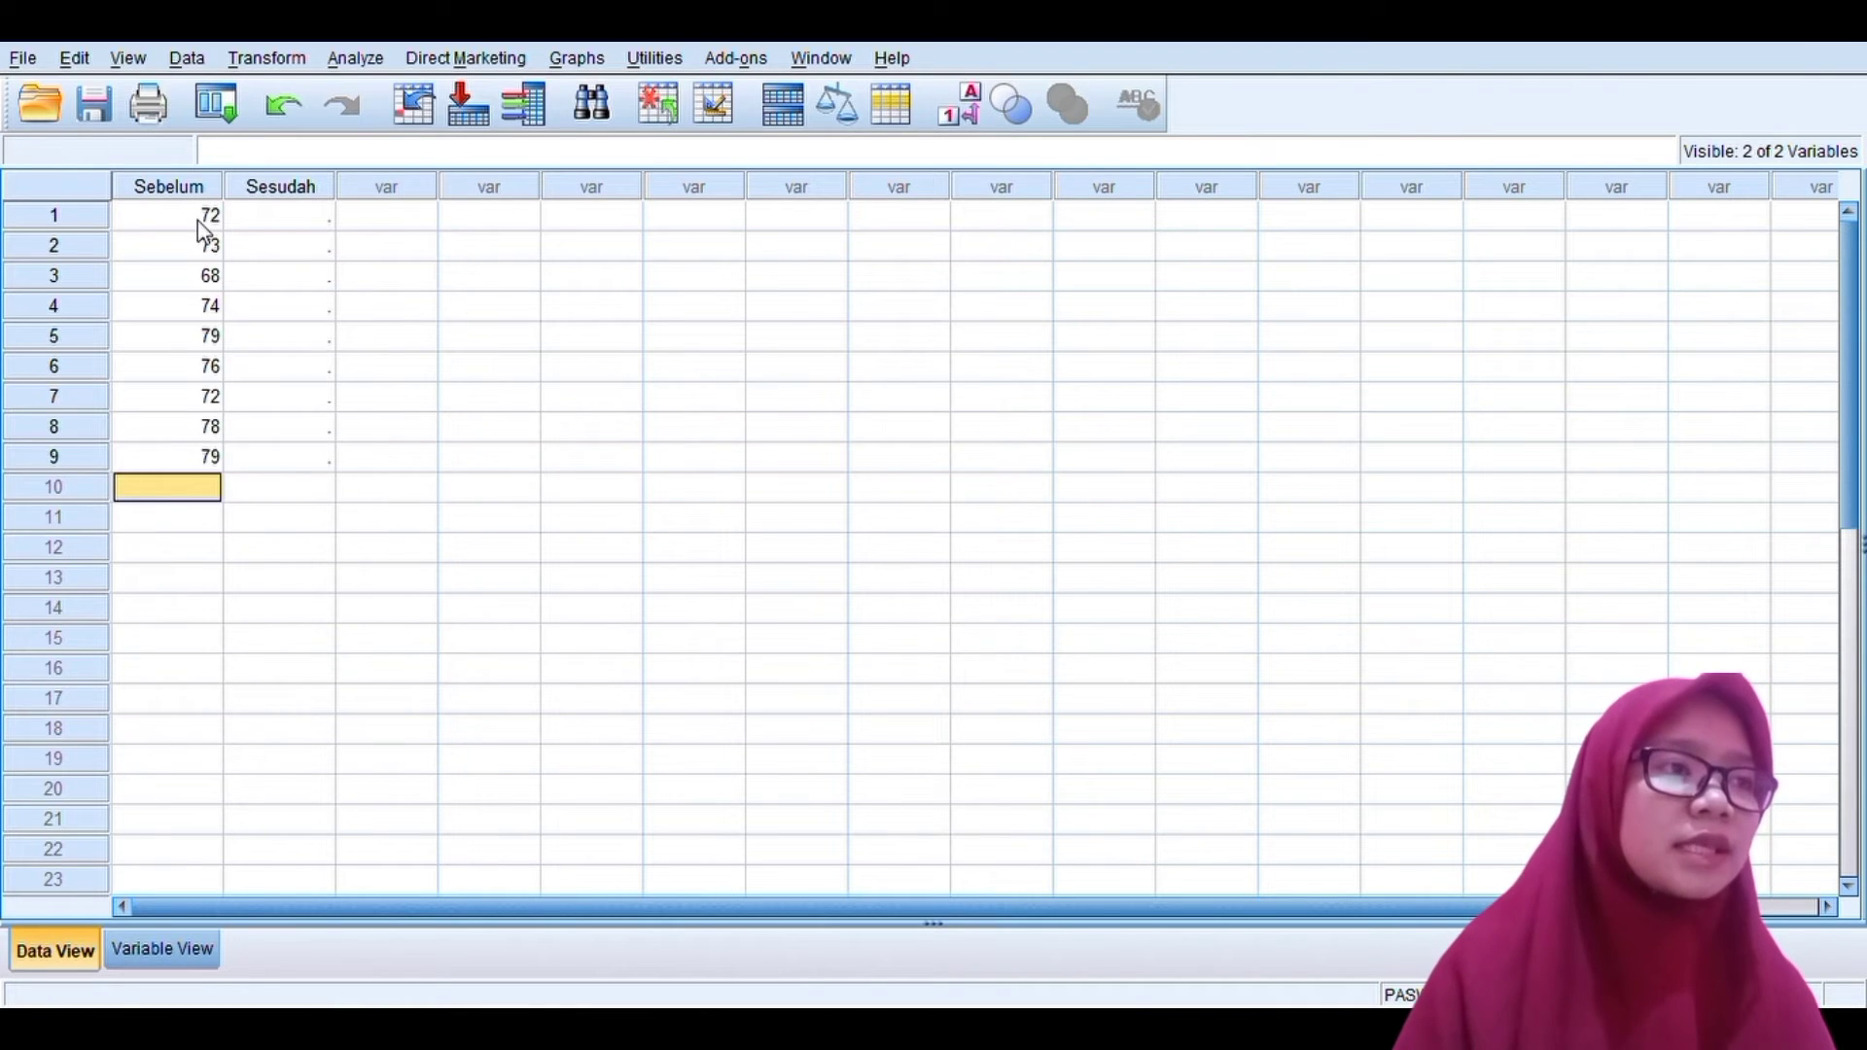
text(76)
key(Return)
text(72)
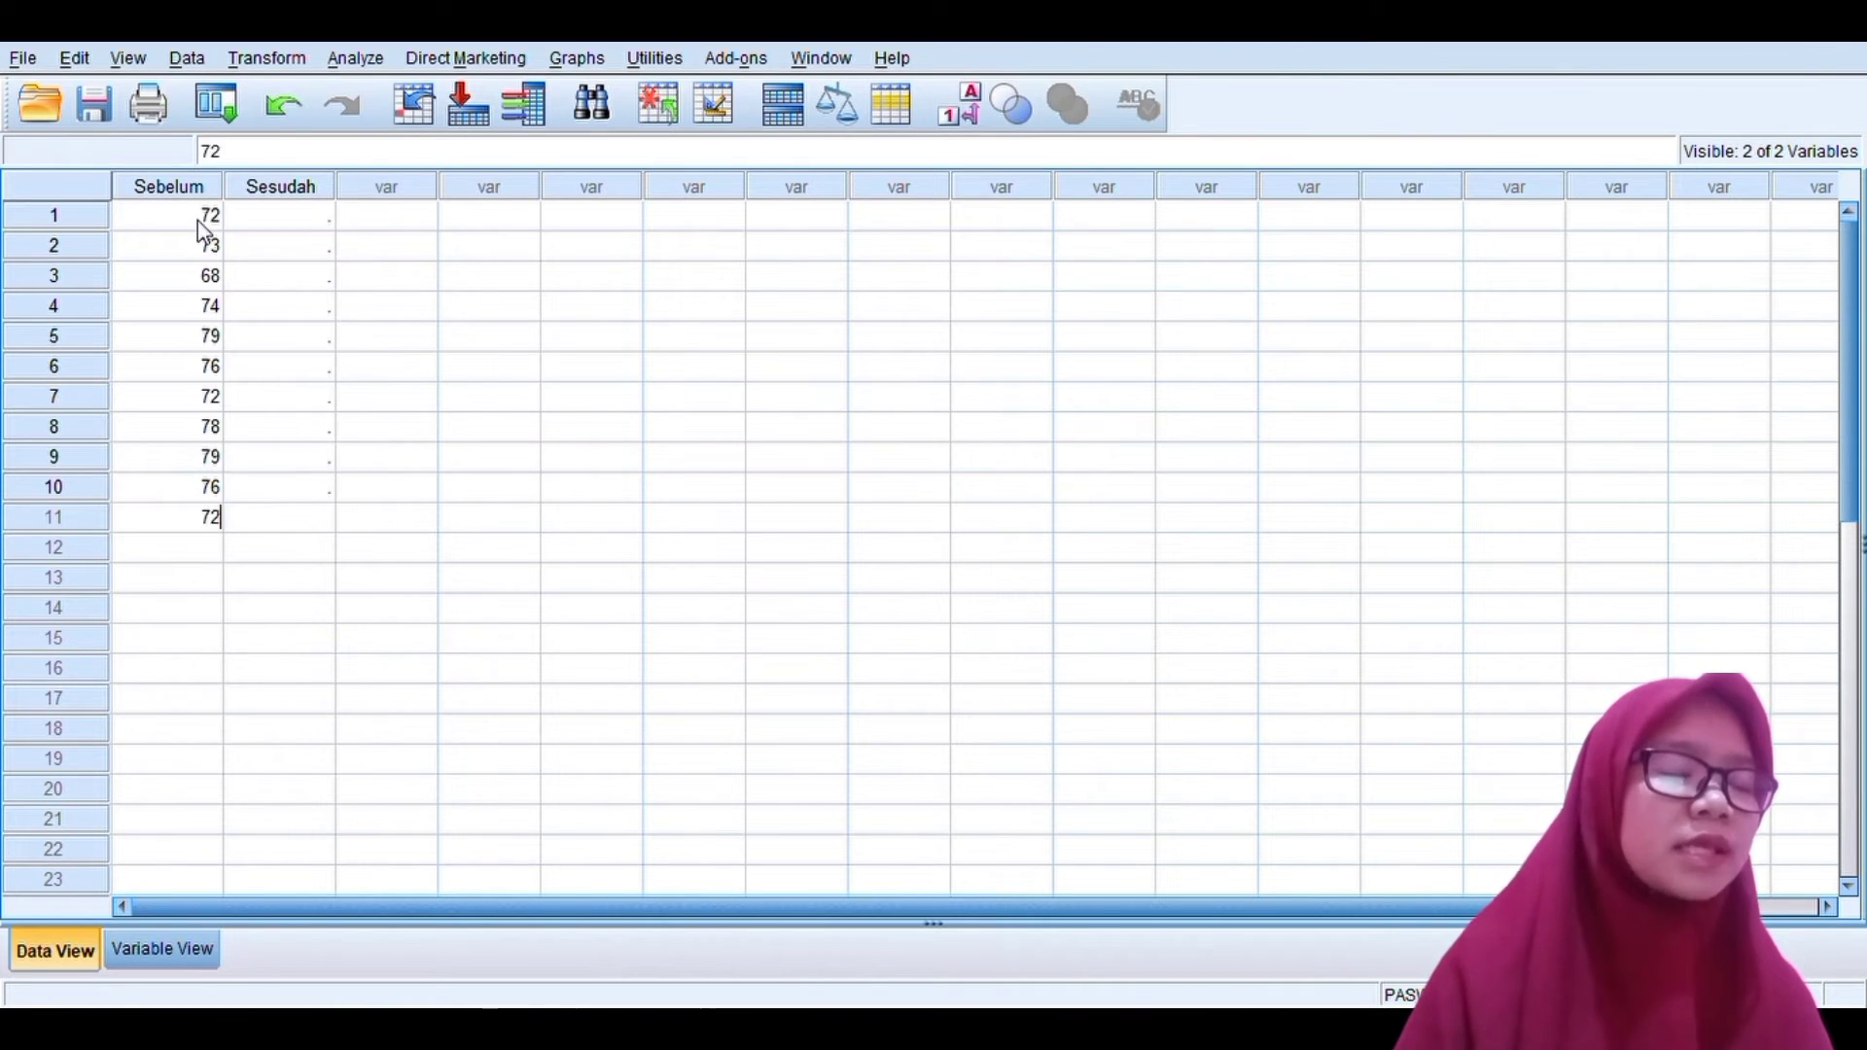
key(Return)
text(70)
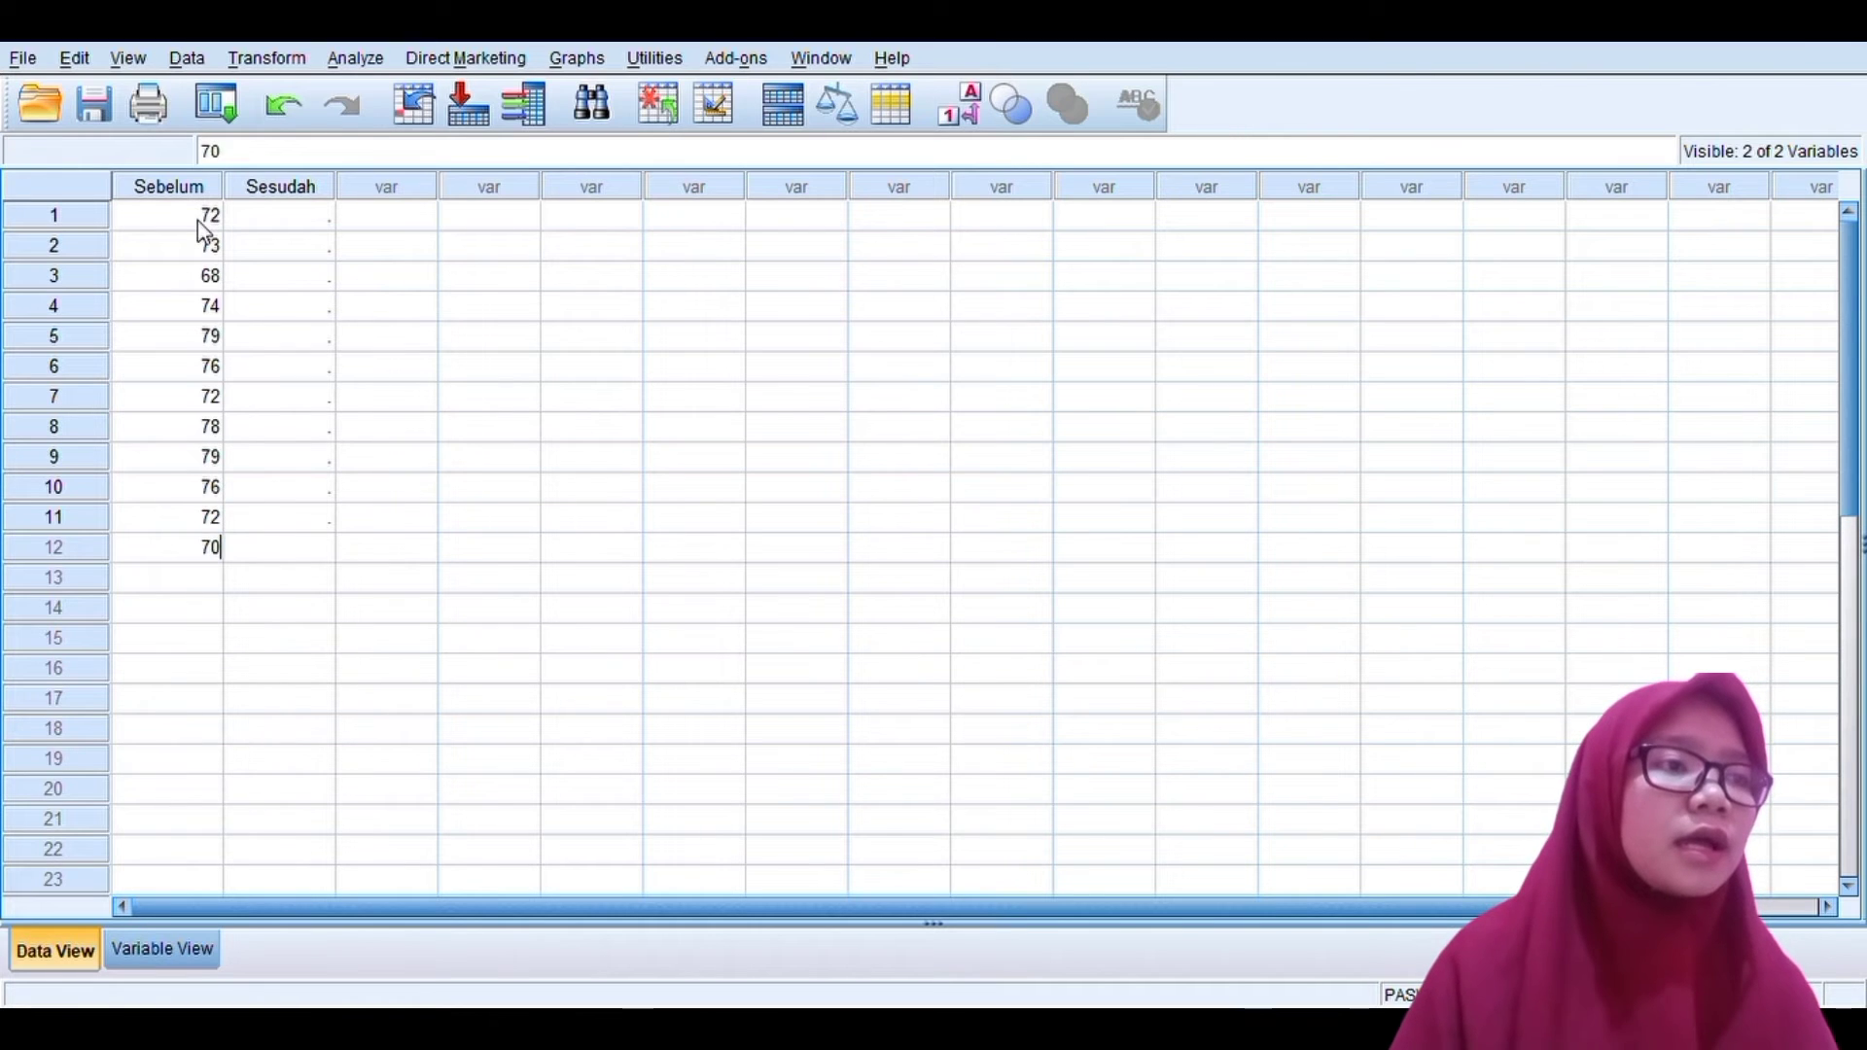
key(Return)
text(70)
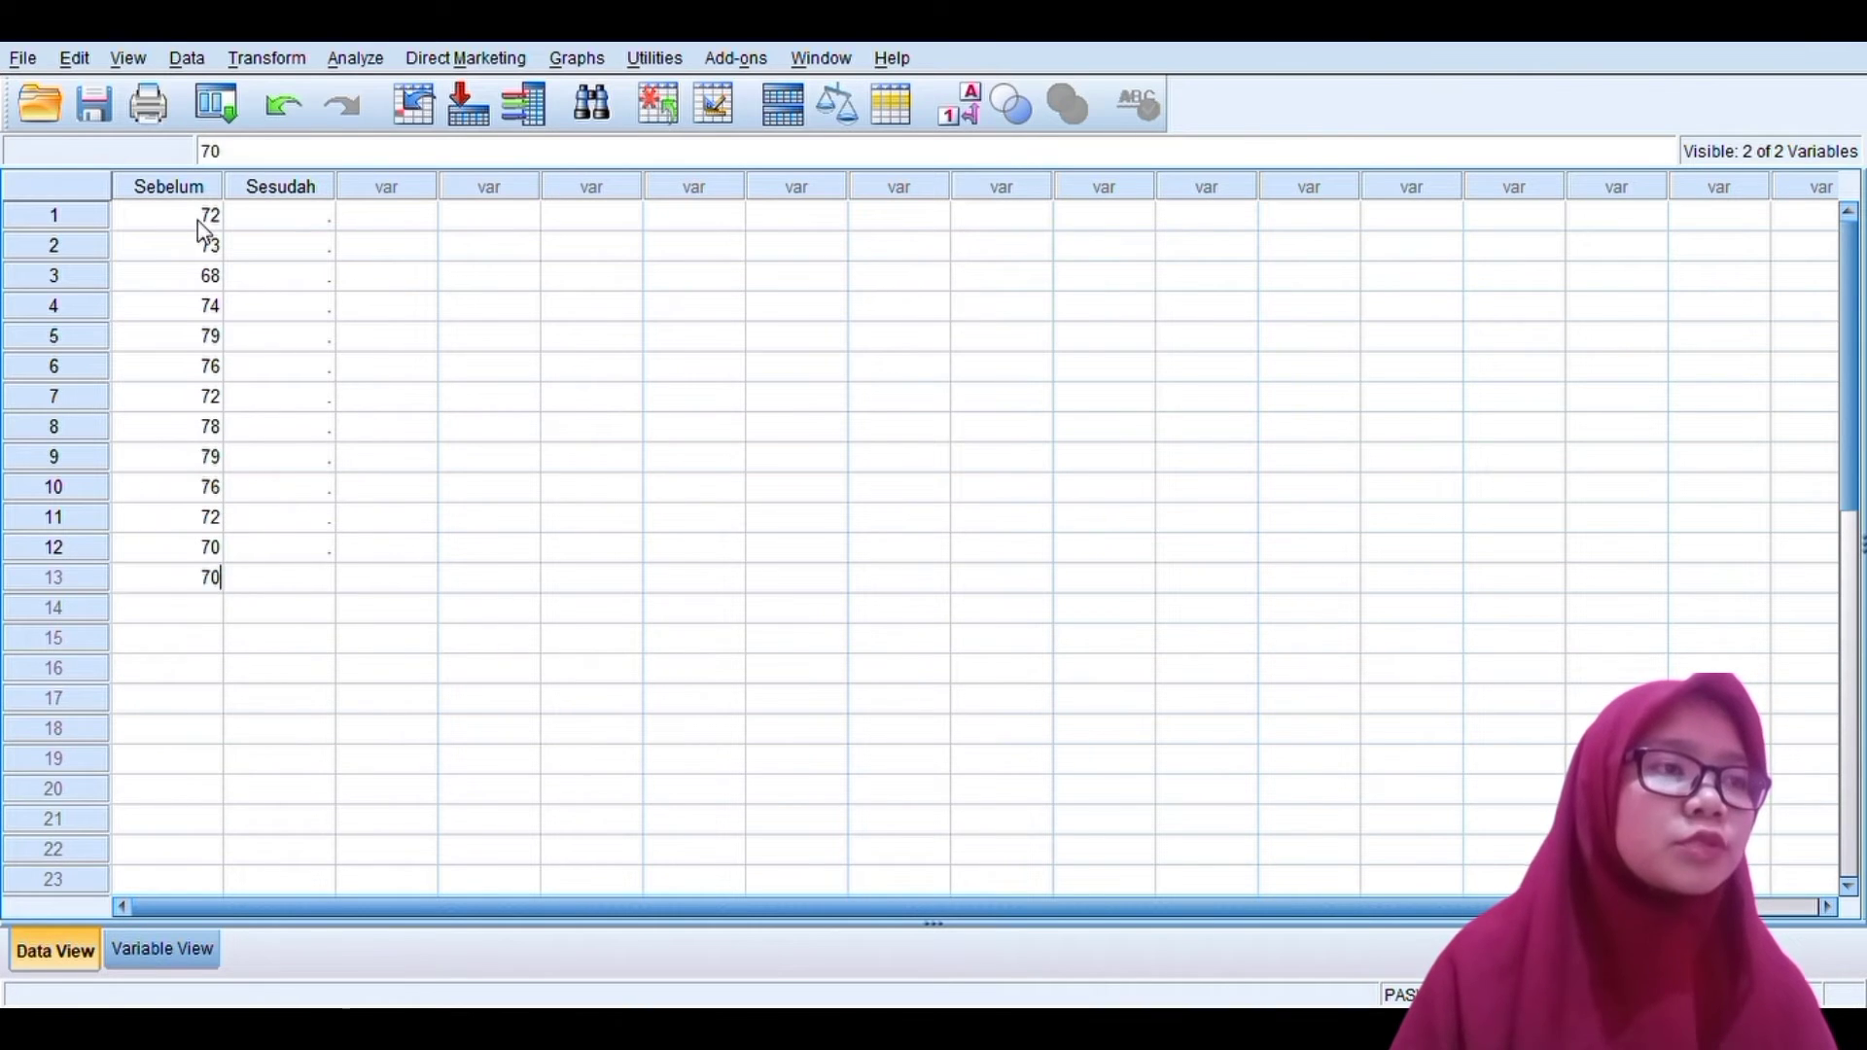
key(Return)
text(71)
key(Return)
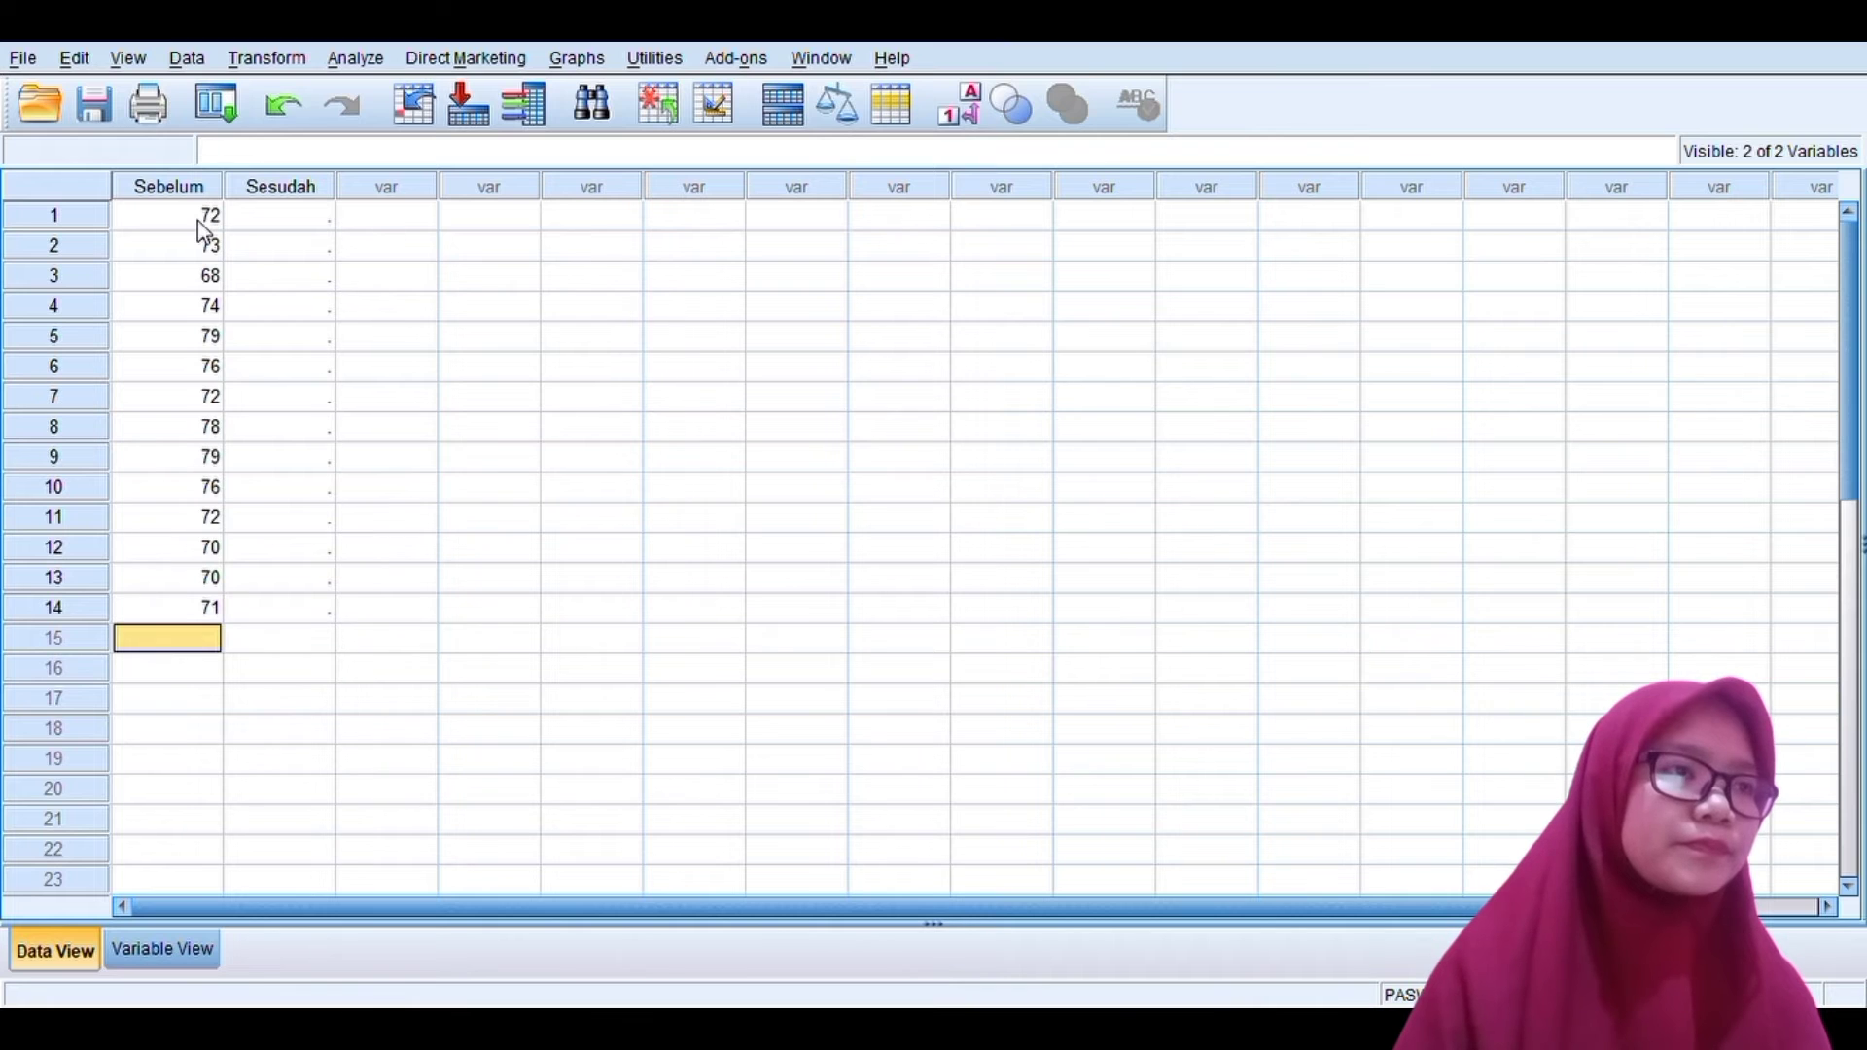
text(63)
key(Return)
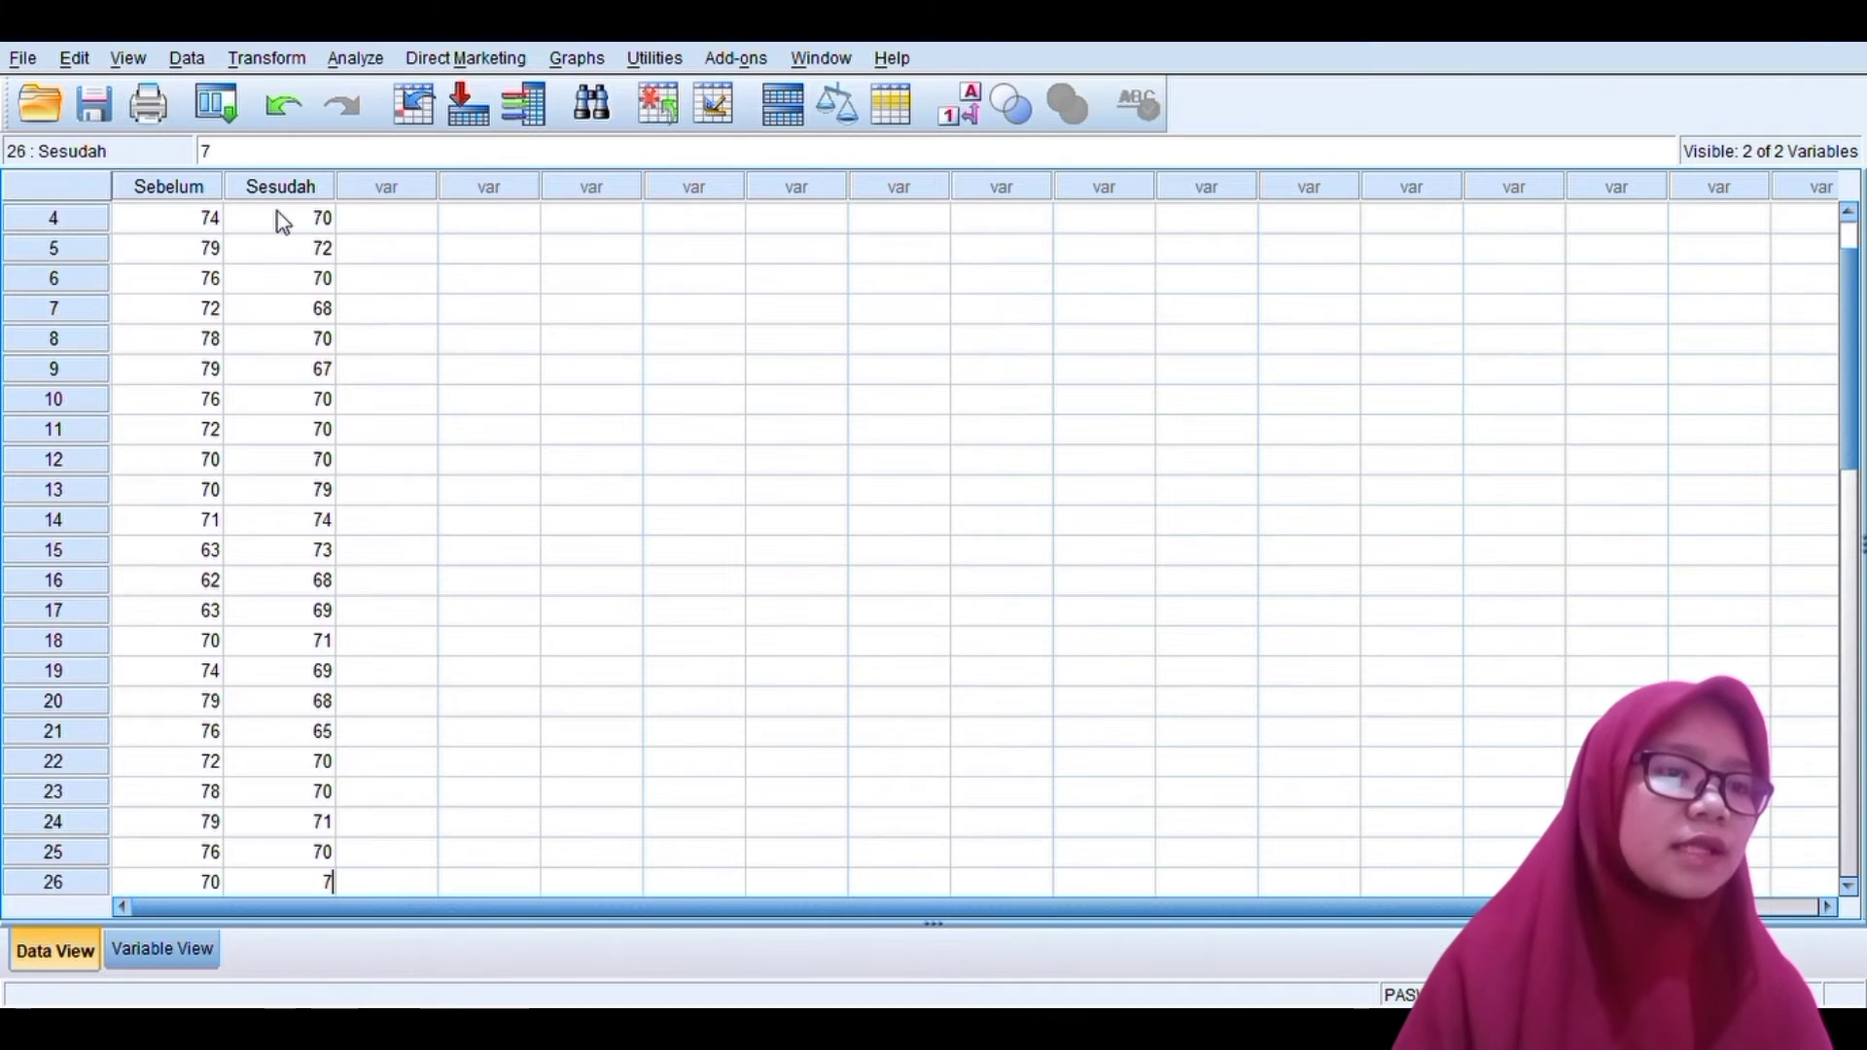
Complete the Sesudah data with the values 72, 70, 68, 70 and 67 in cases 26 to 30.
text(2)
key(Return)
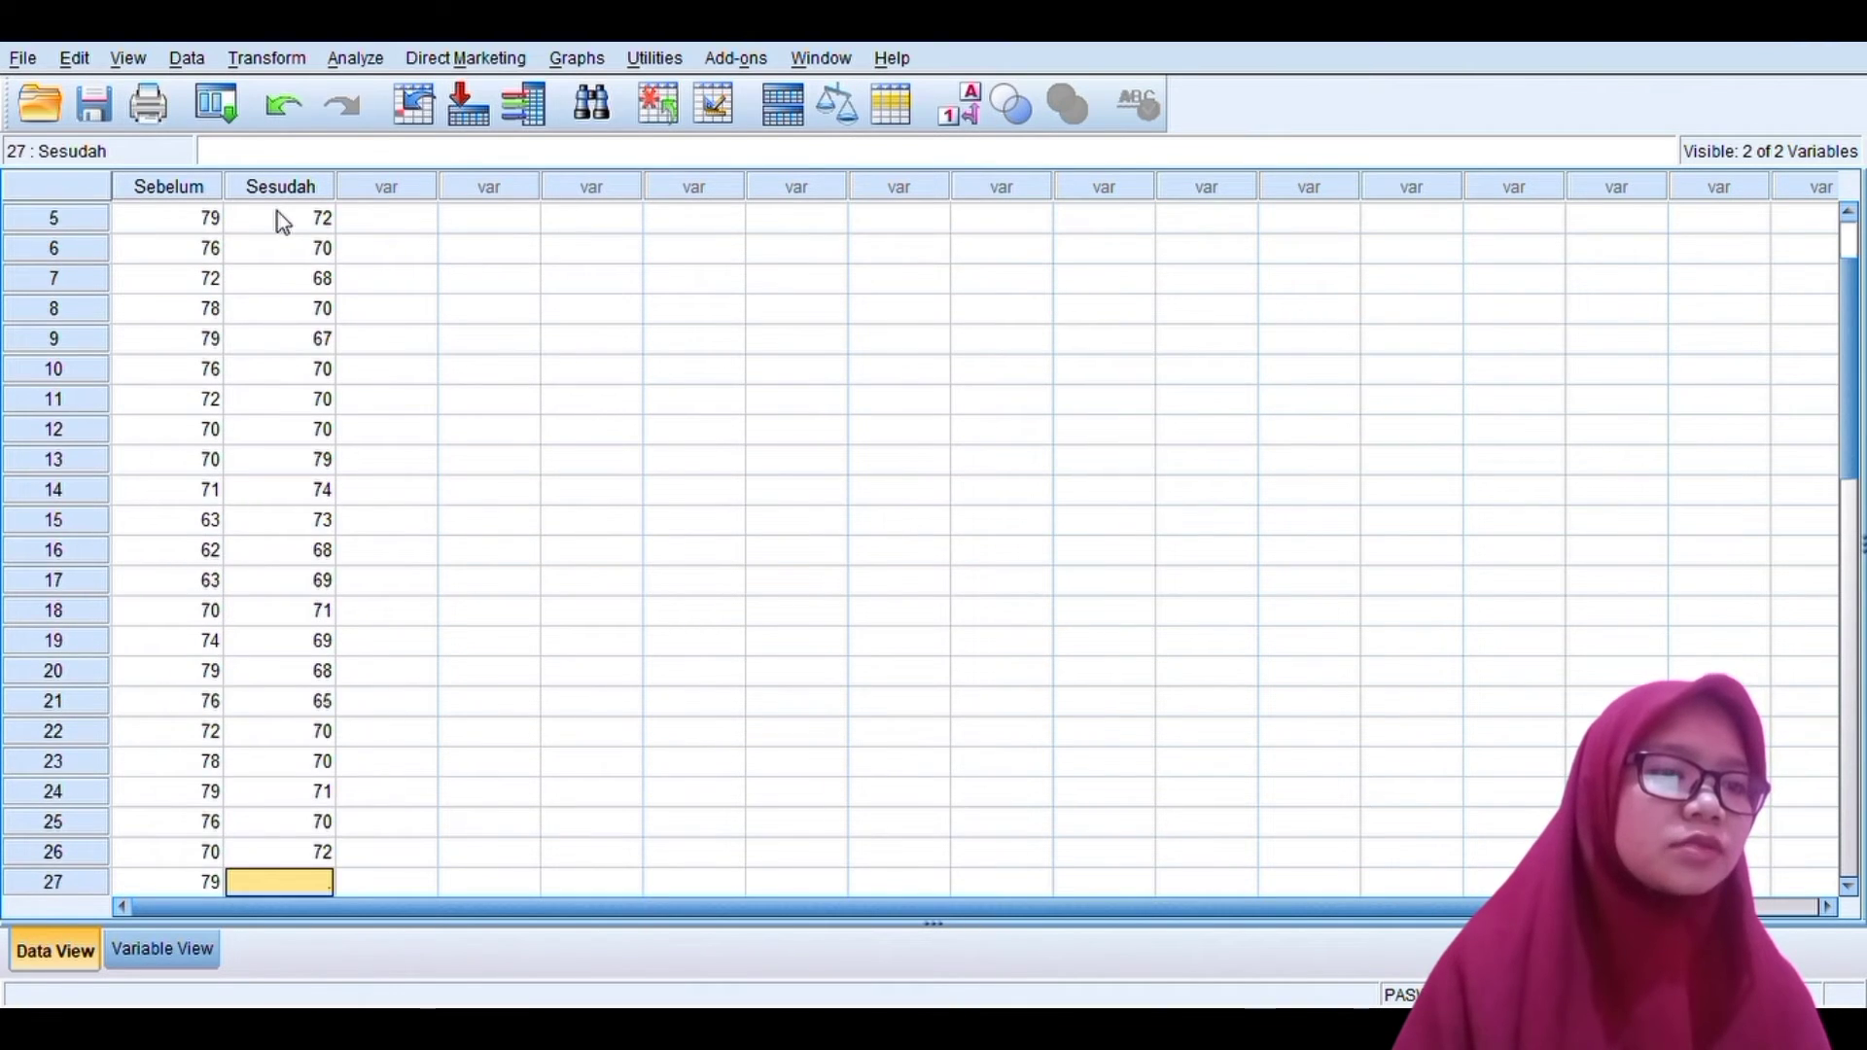
text(70)
key(Return)
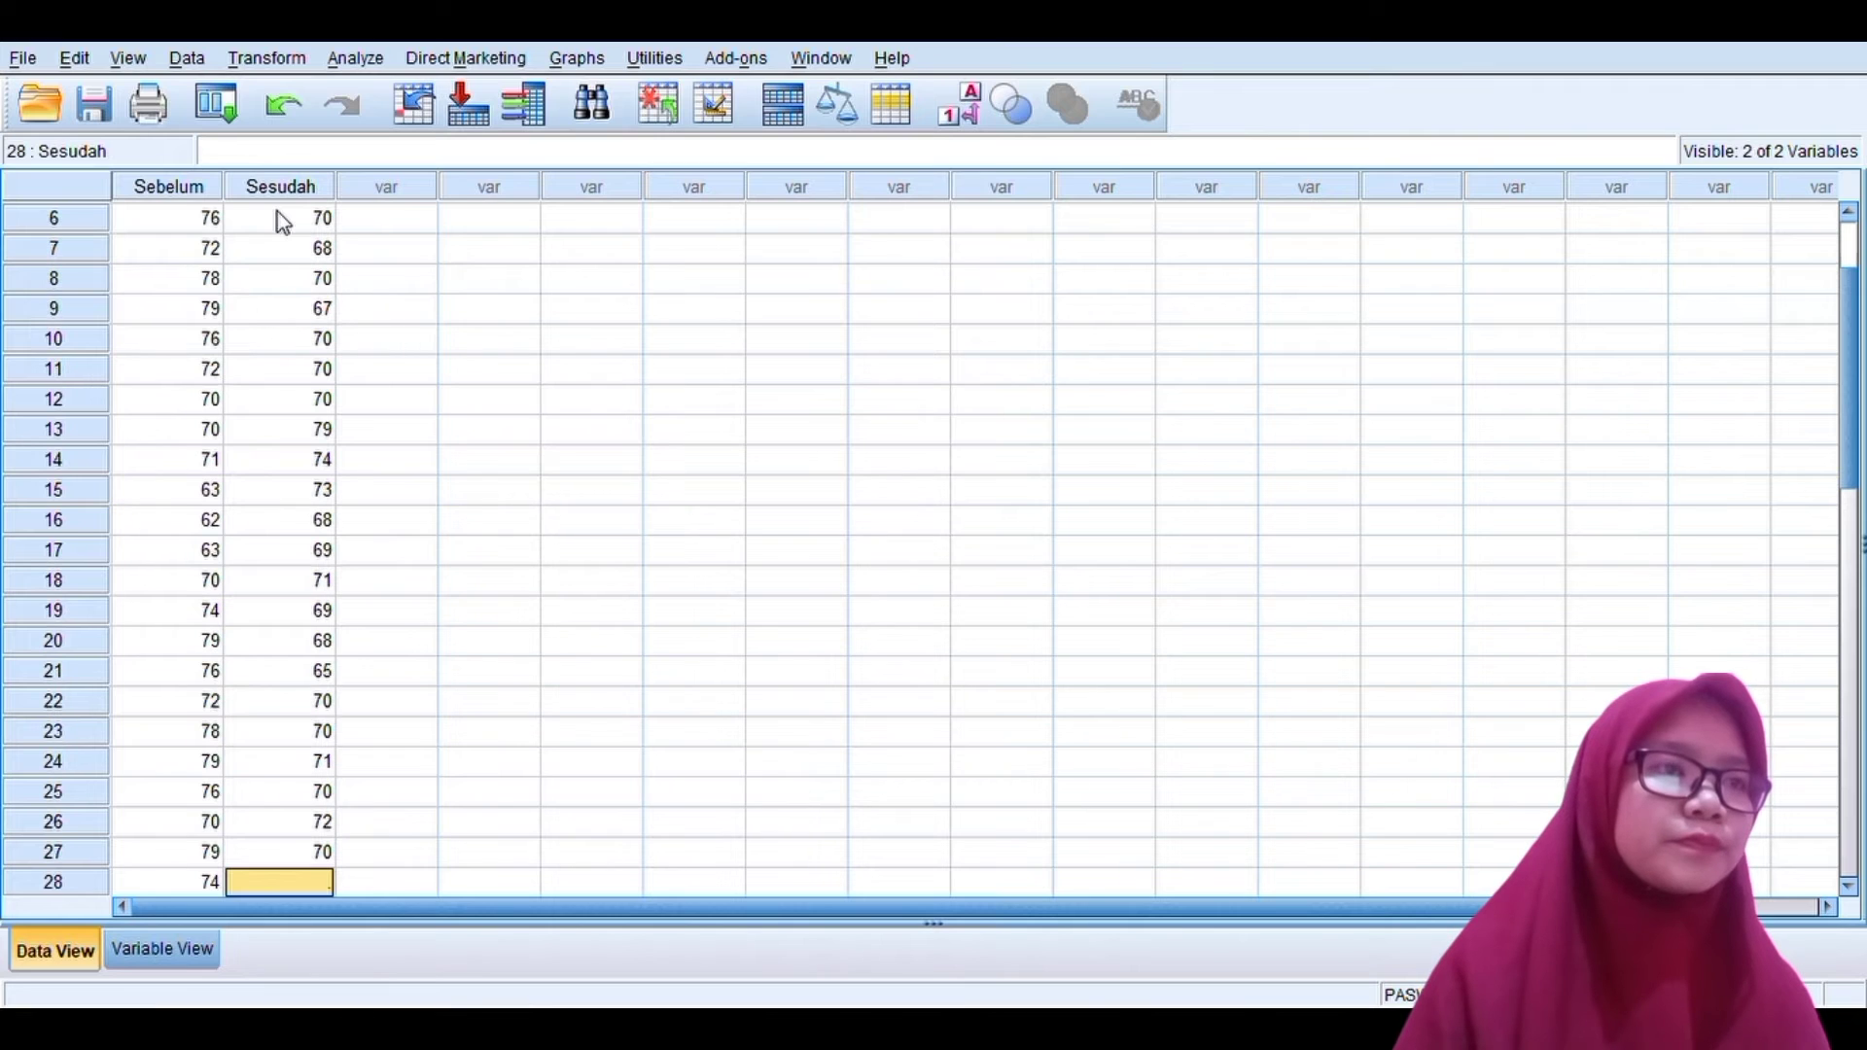
text(68)
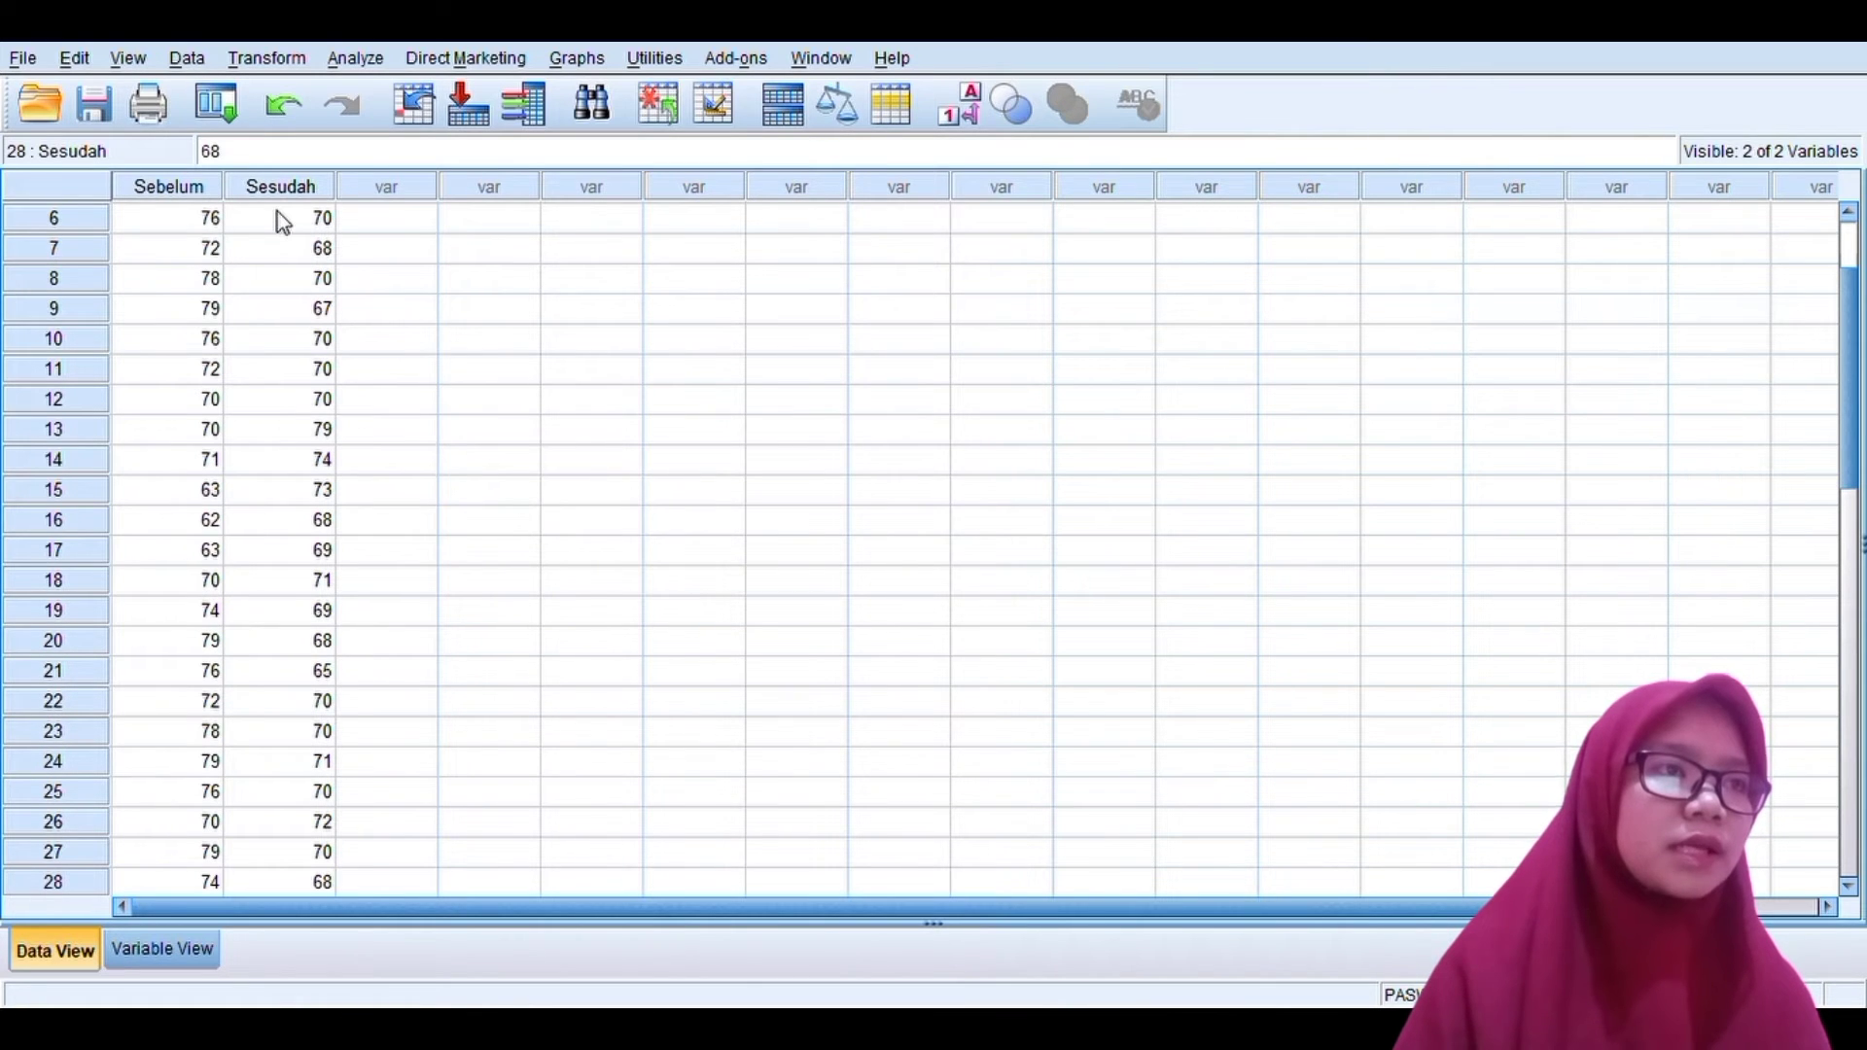
key(Return)
text(70)
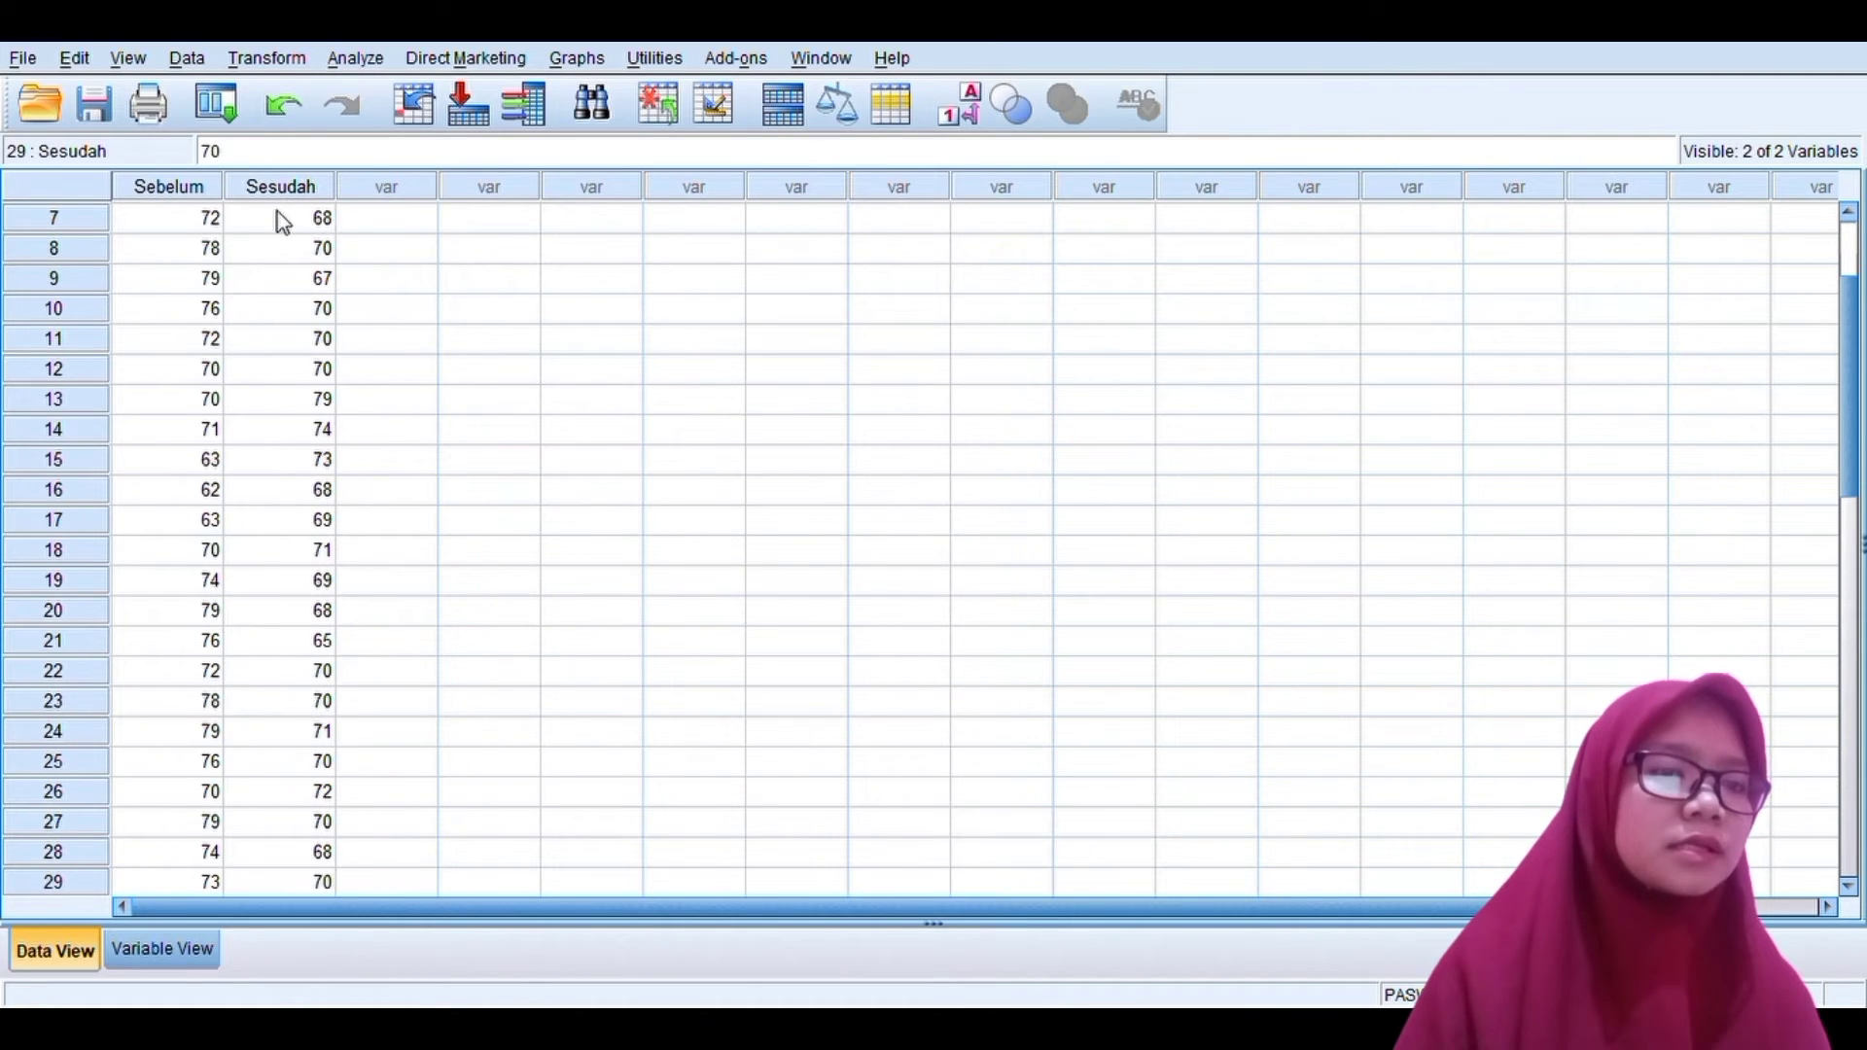
key(Return)
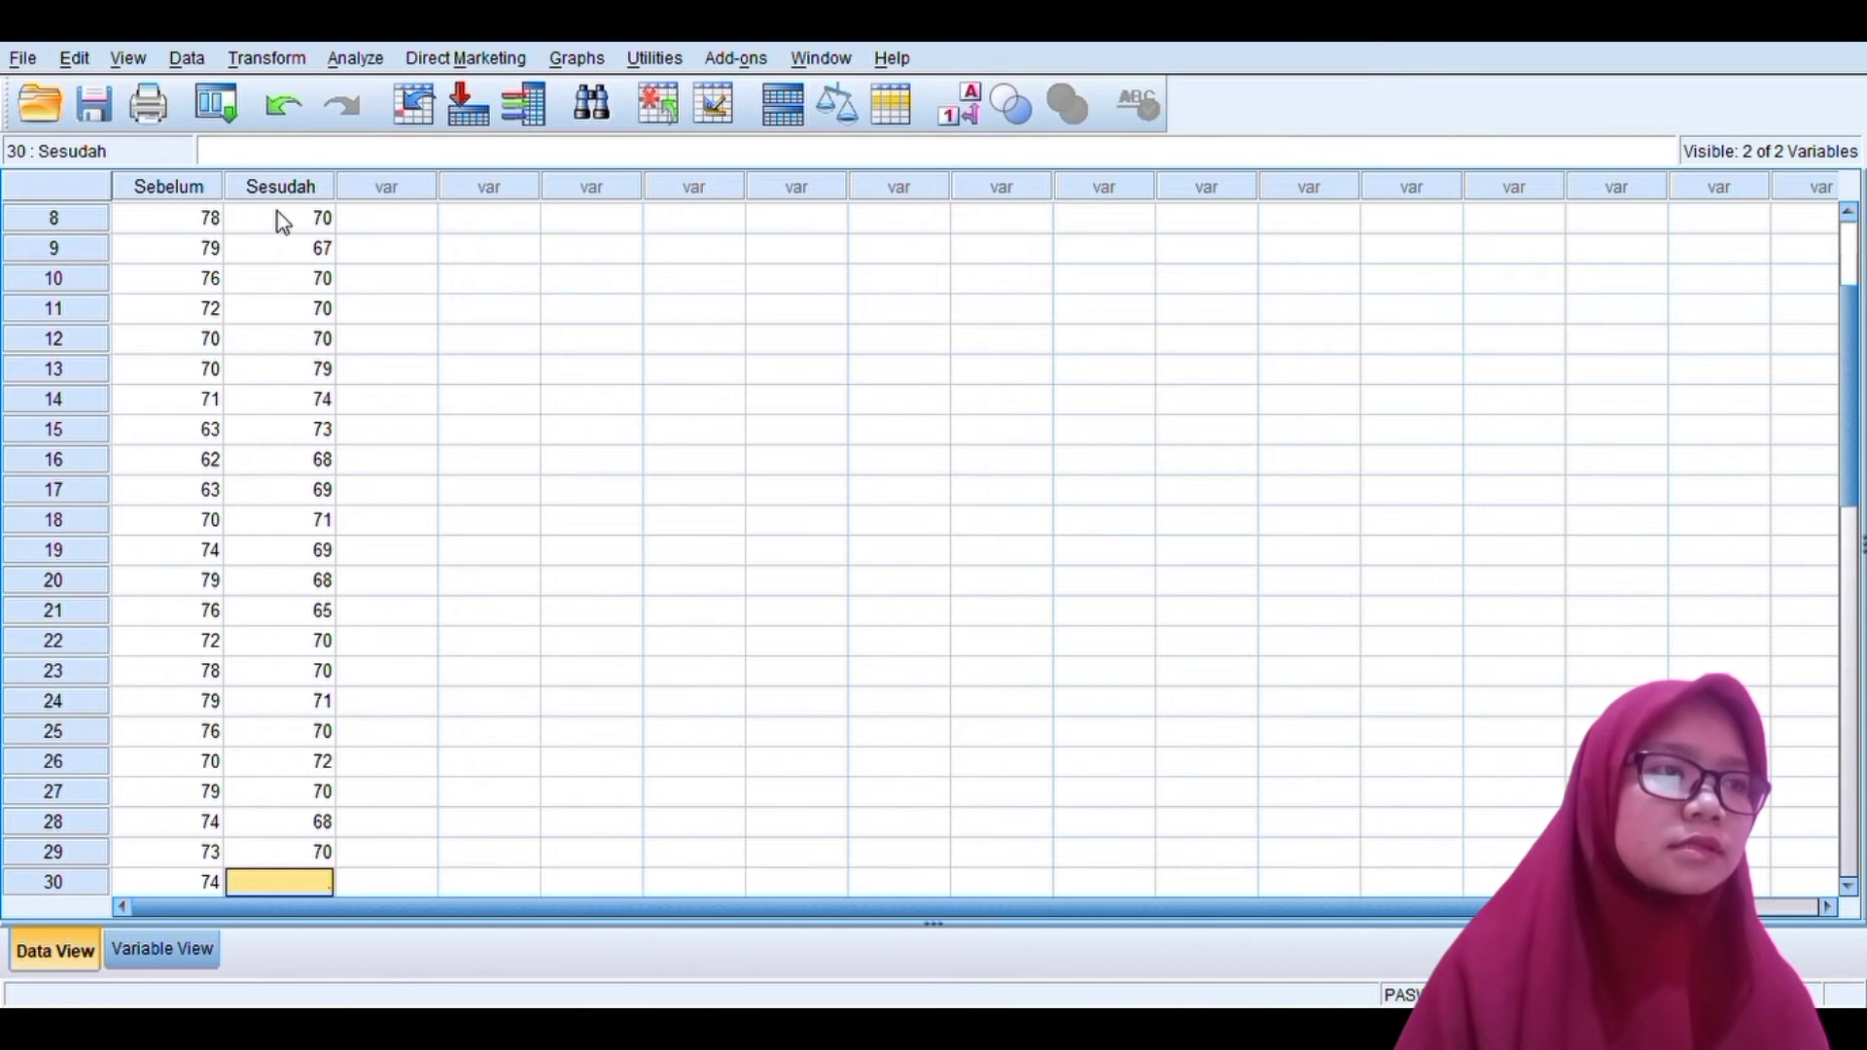
text(67)
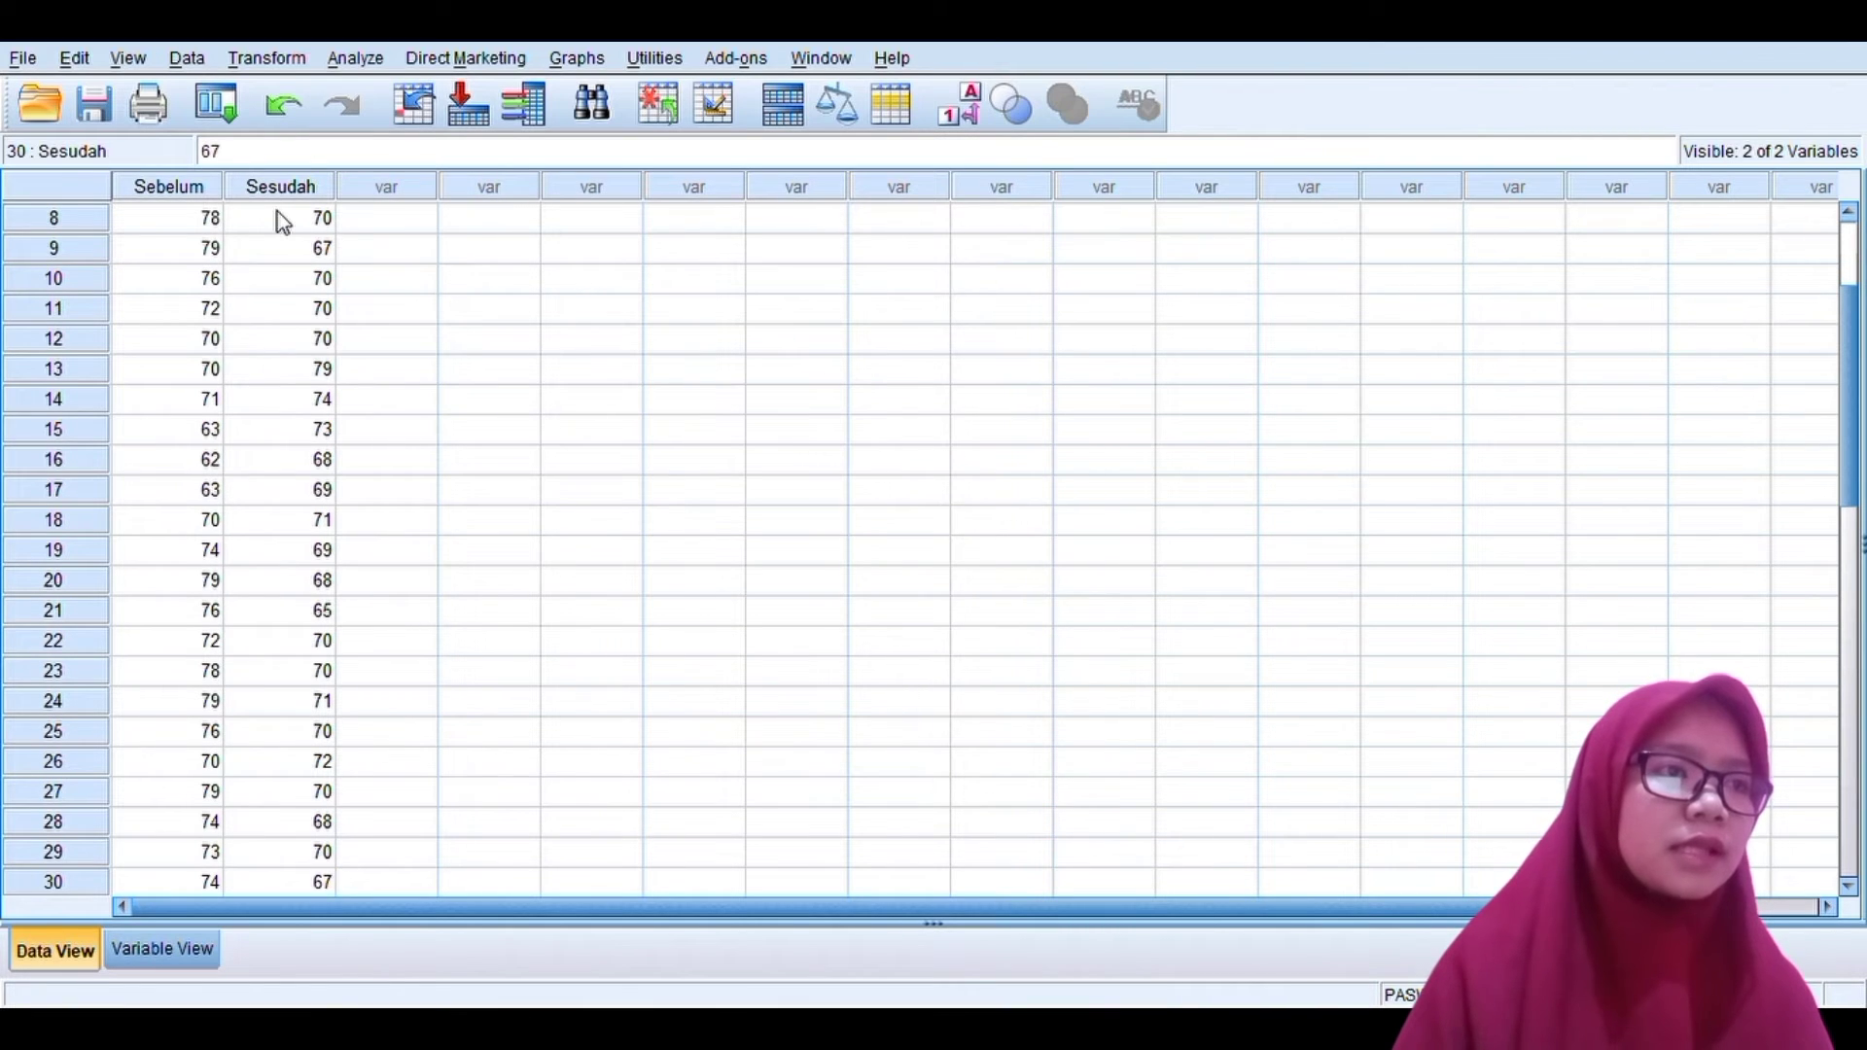
Open the legacy nonparametric test for 2 Related Samples.
click(367, 67)
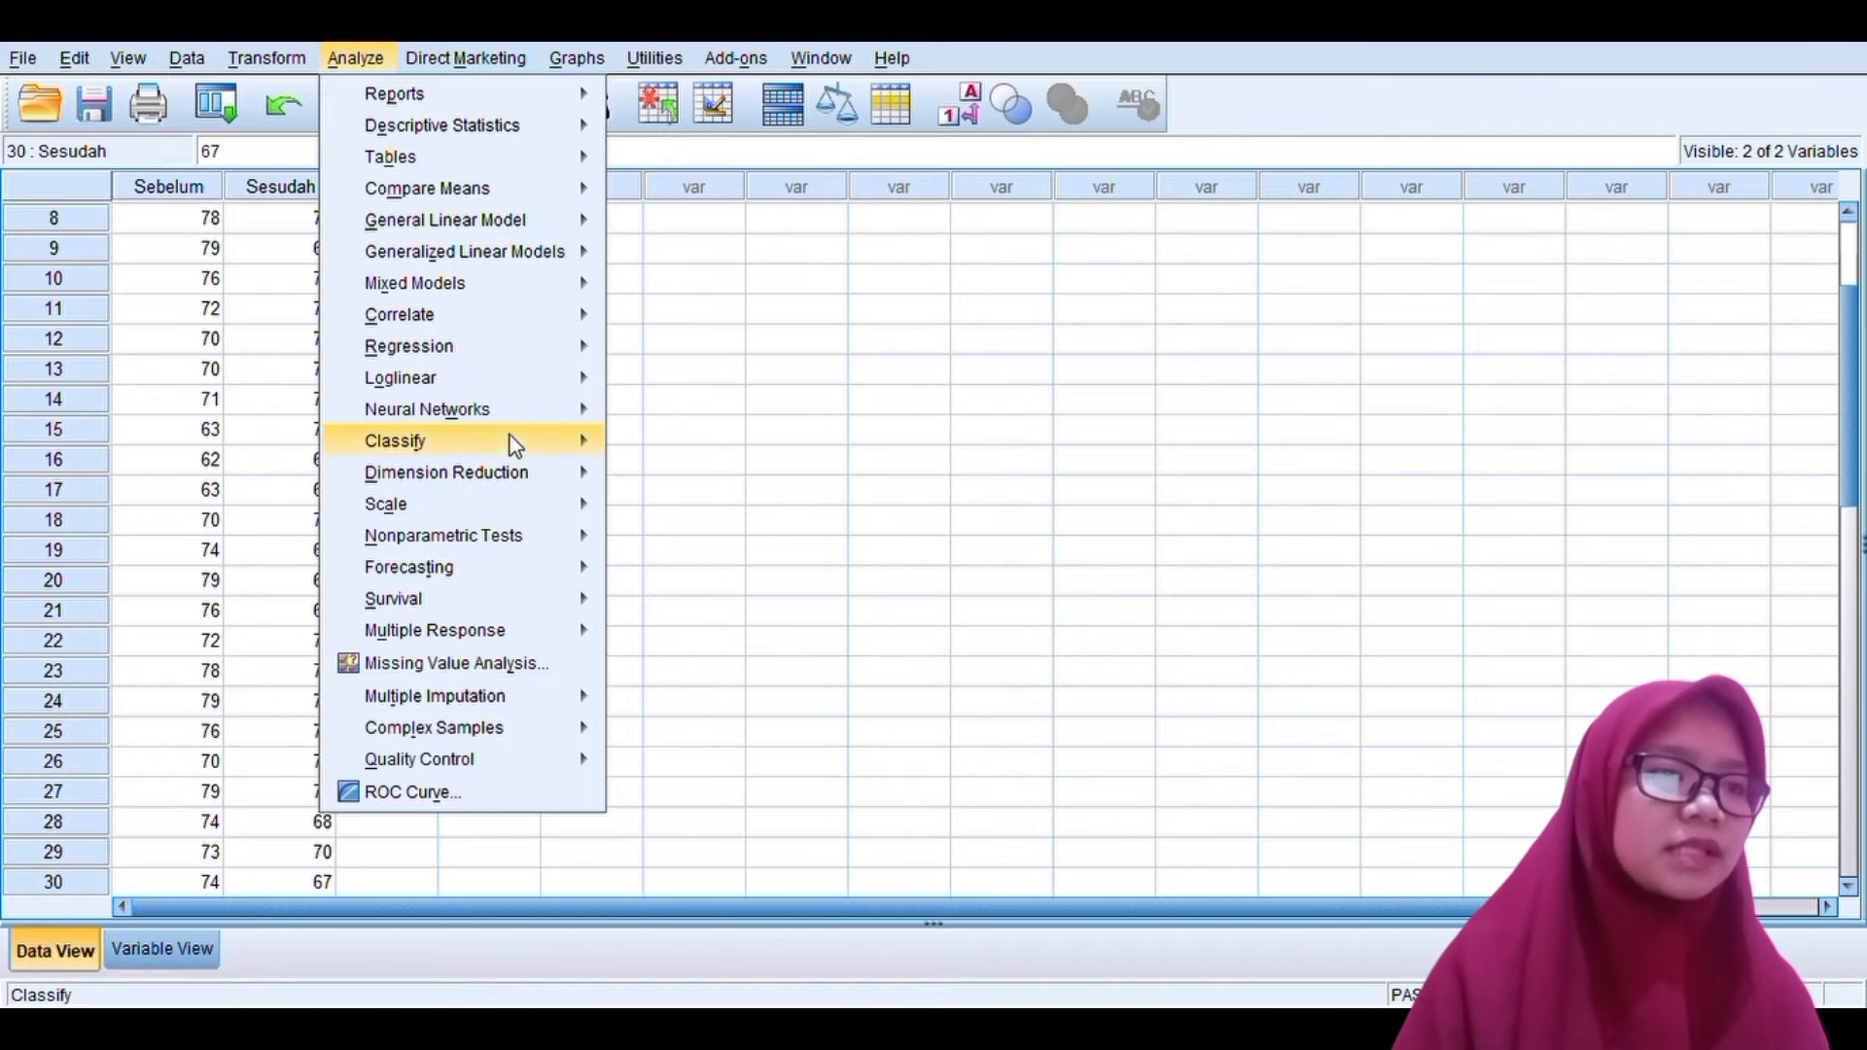
mouse_move(518, 545)
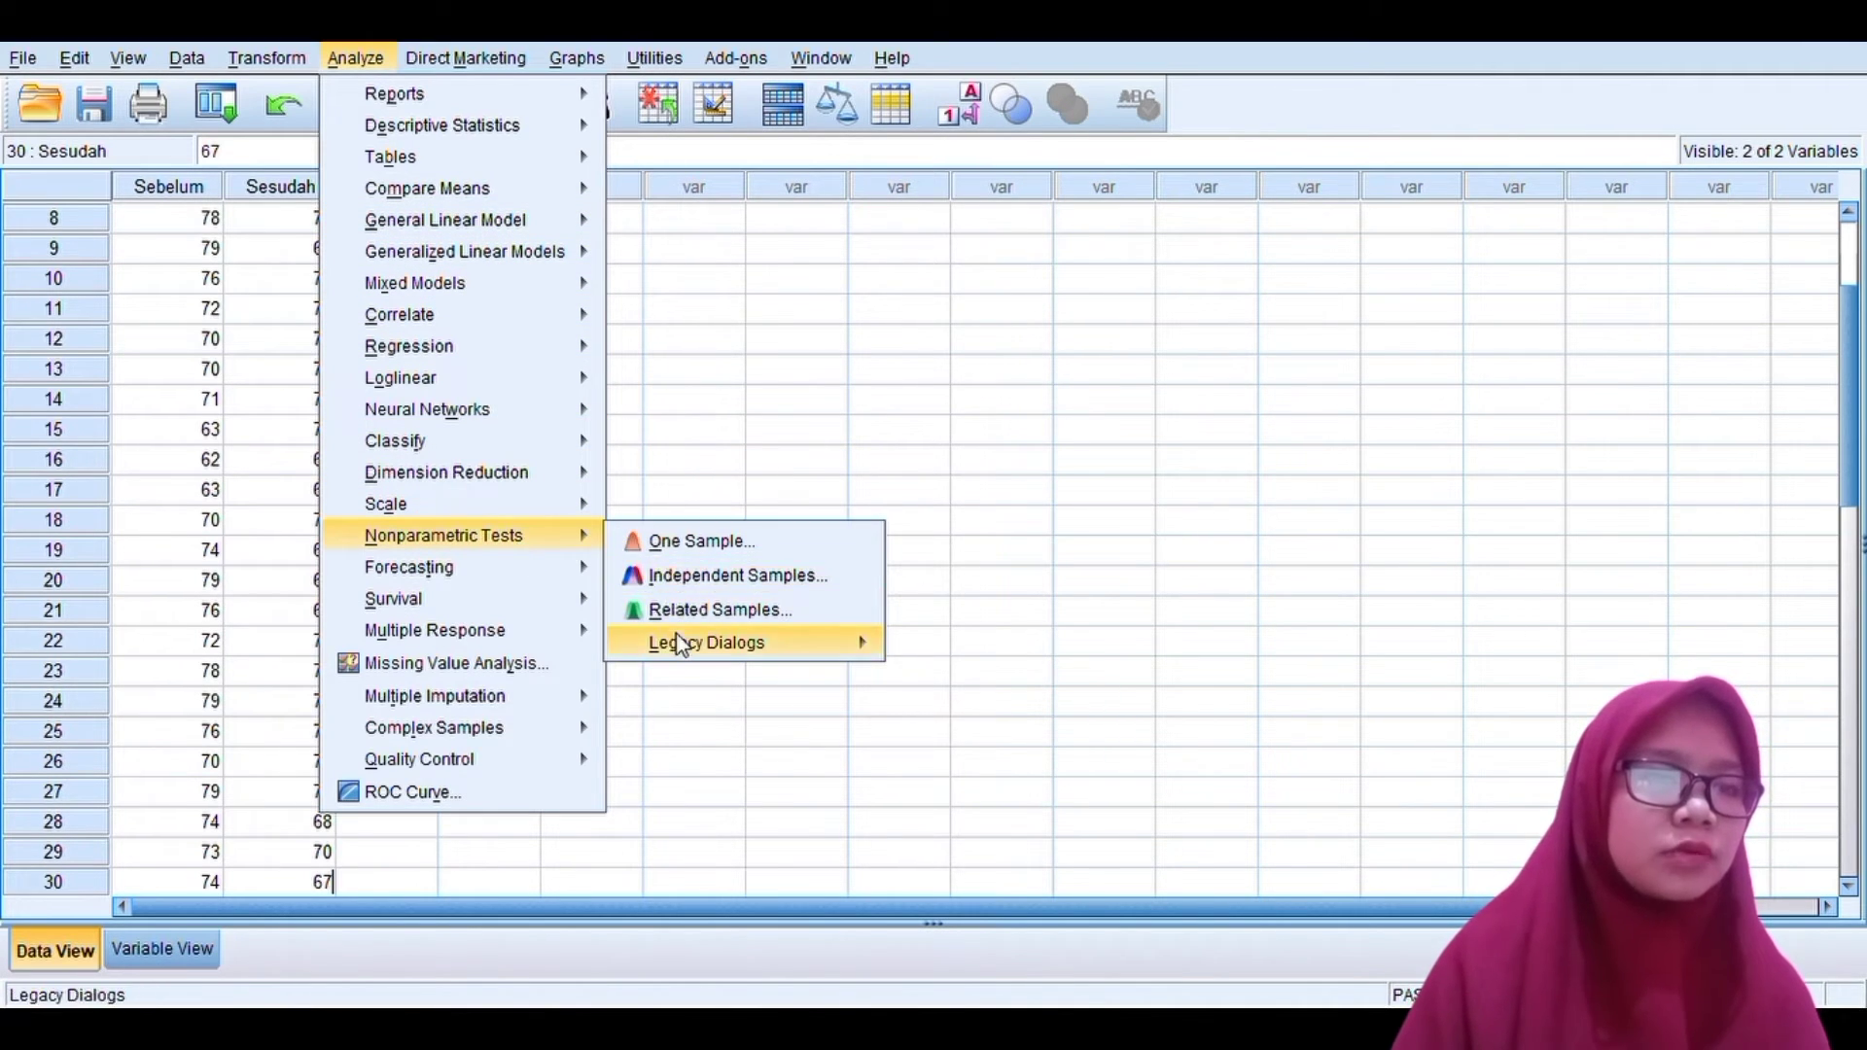
mouse_move(684, 650)
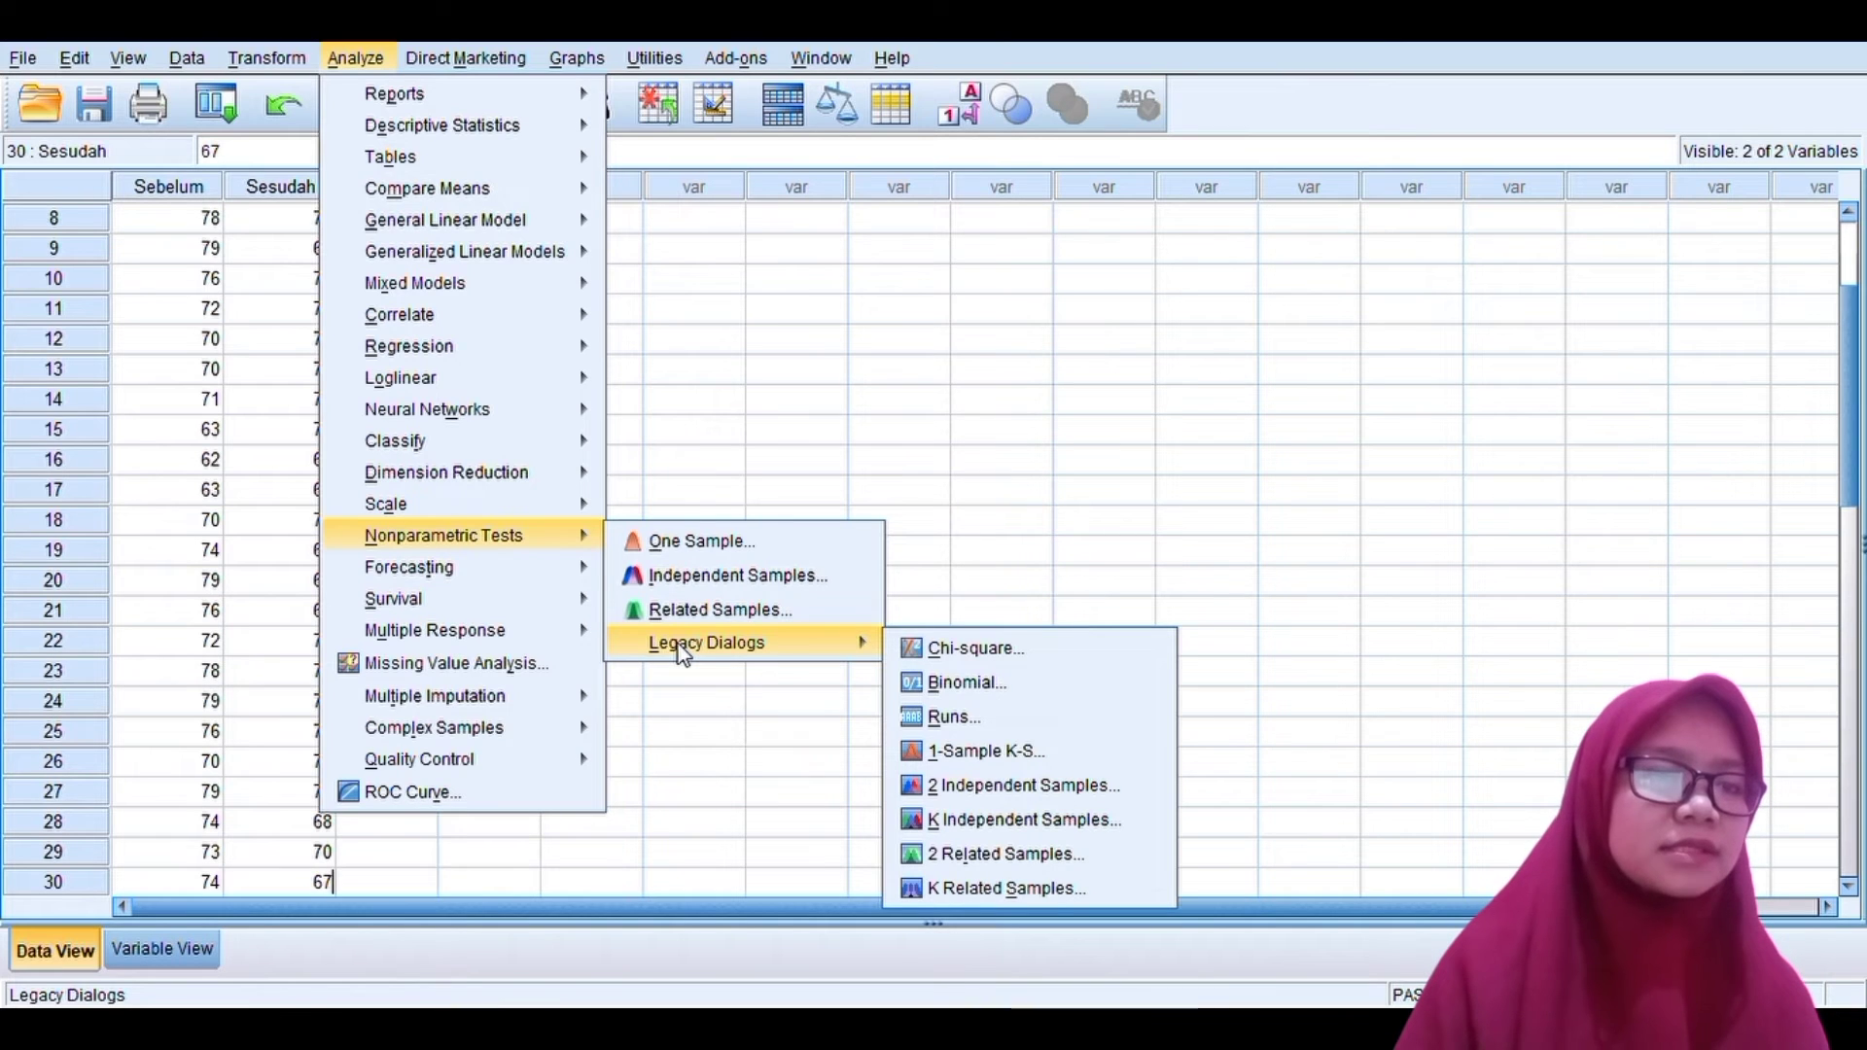
click(992, 856)
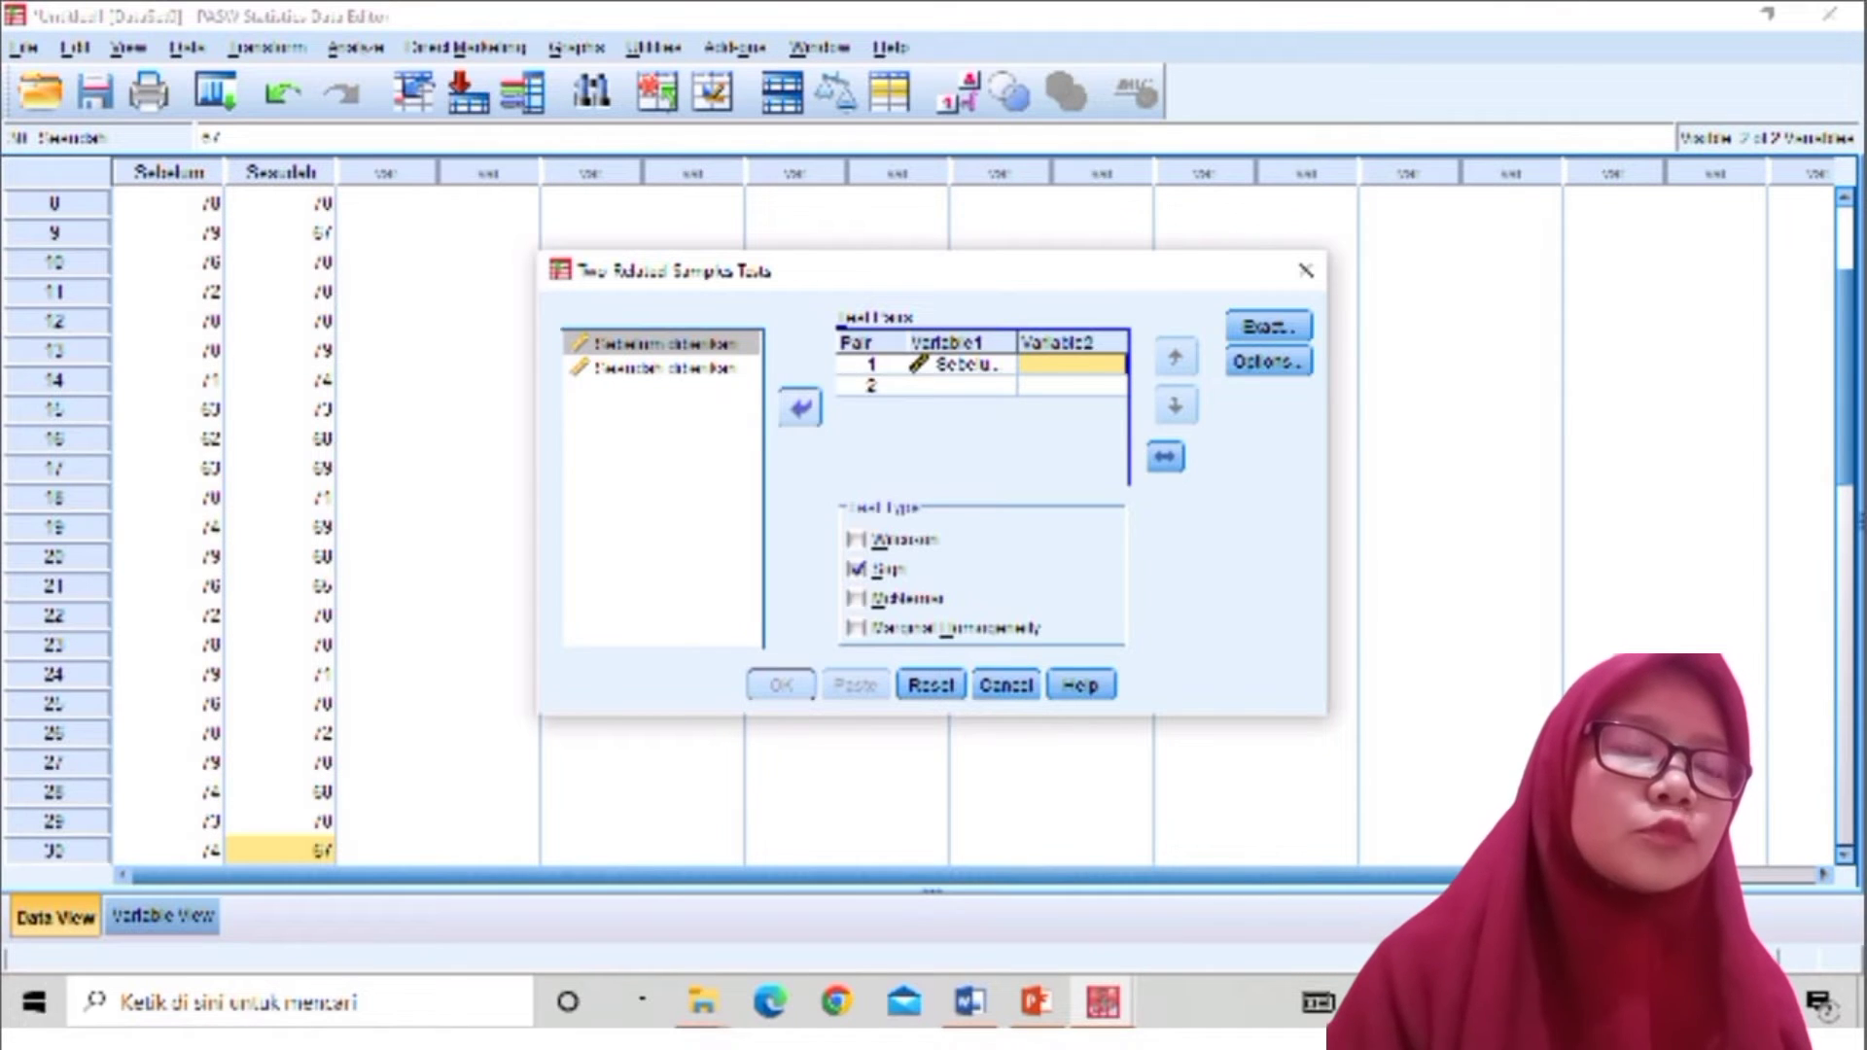